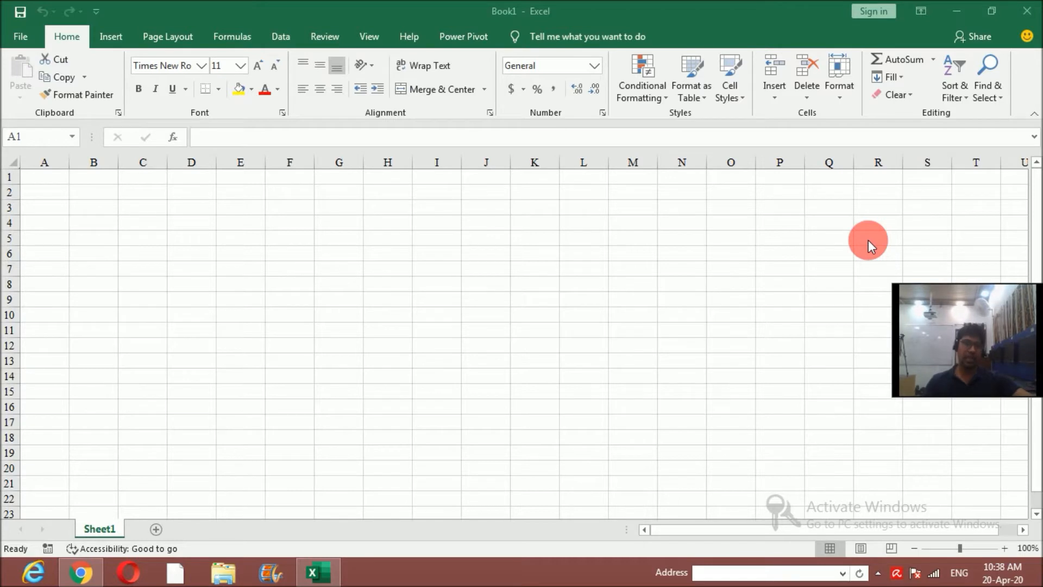
# - Enter the headings "Sales Man" in A2 and "Sales Figures" in B2
pyautogui.click(57, 197)
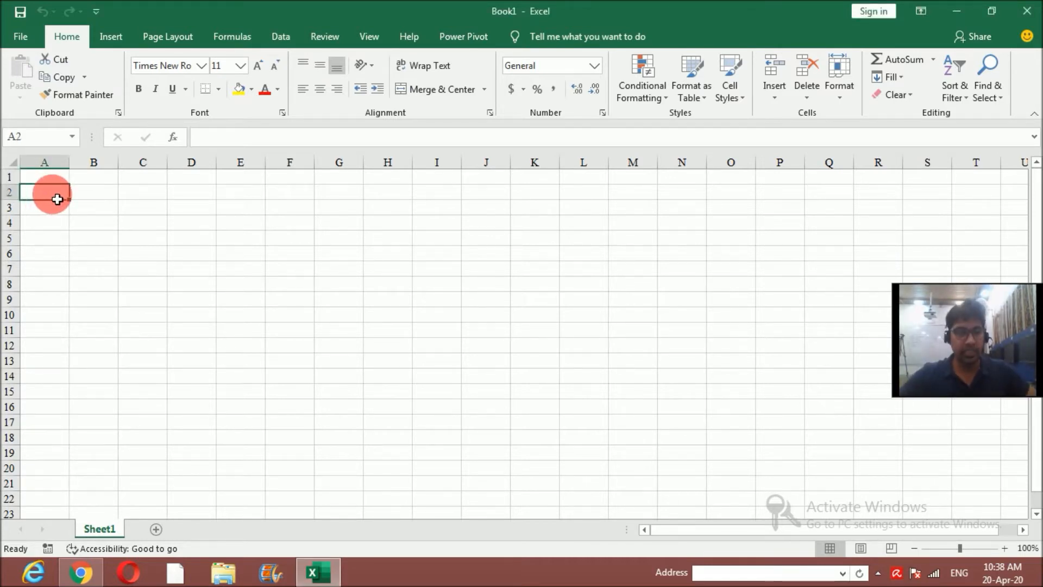
pyautogui.write('Sales Man')
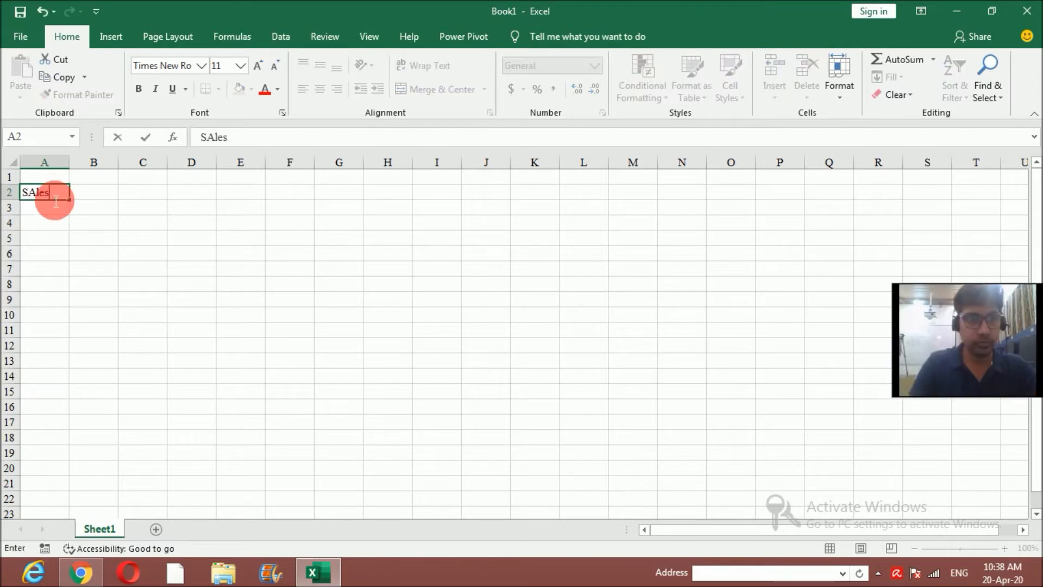
pyautogui.press('Tab')
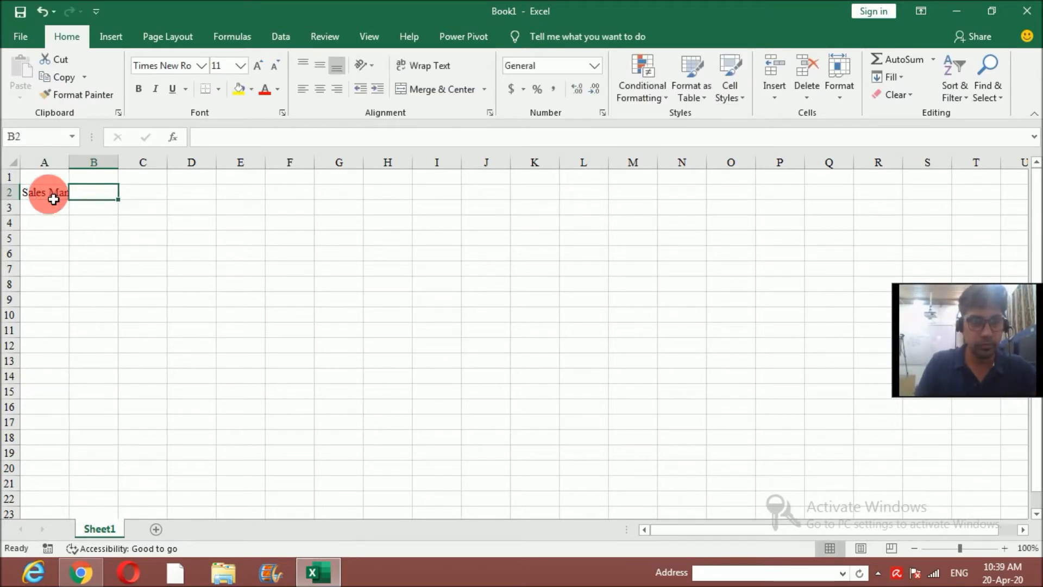
pyautogui.write('Sales Dist')
pyautogui.press('Escape')
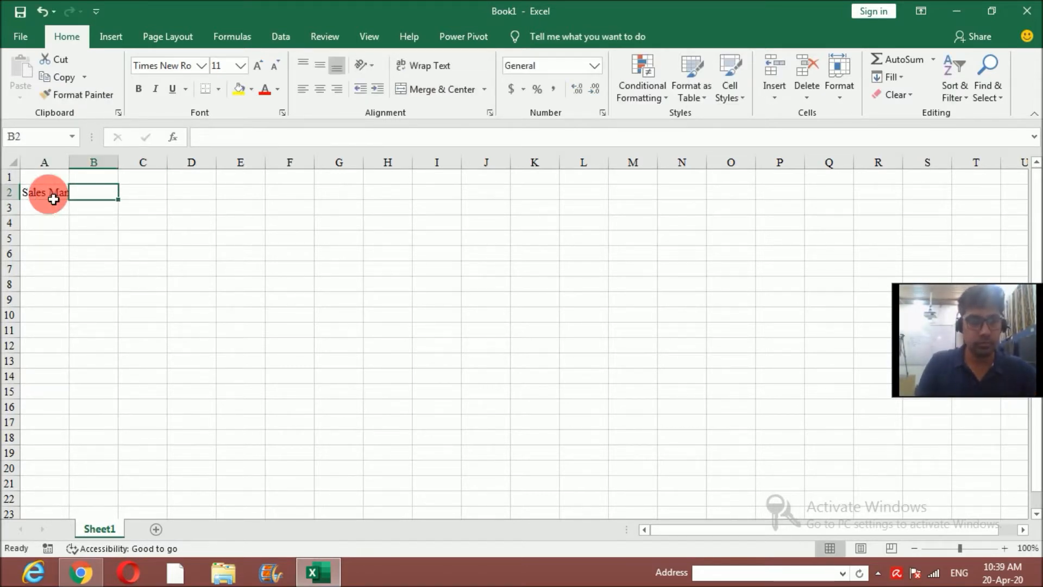
pyautogui.write('Sales Figures')
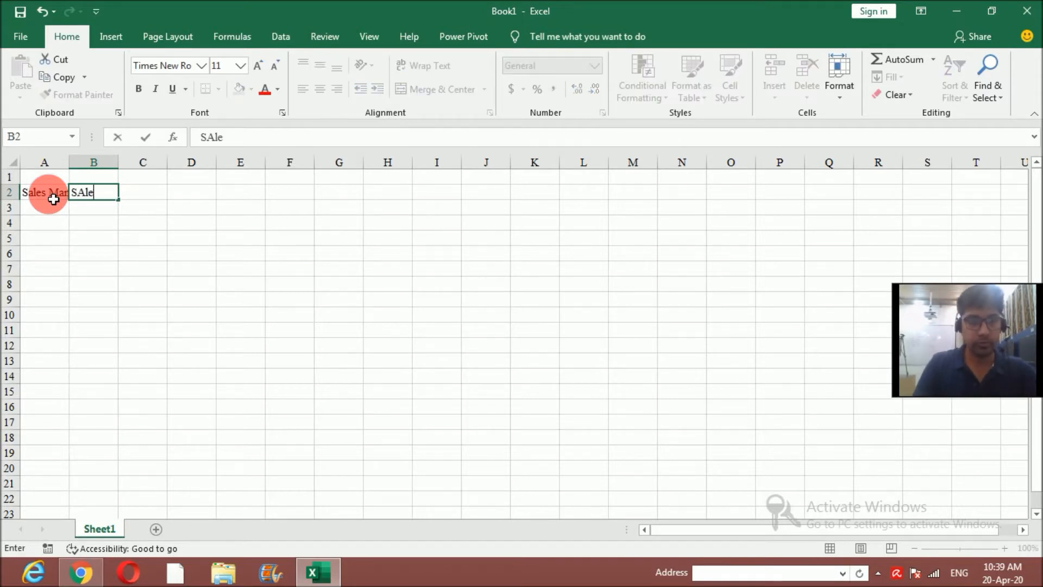
pyautogui.press('Return')
# - Enter "Sales Qtr 1" in B3 and copy it across to C3:E3
pyautogui.write('Sales Qtr 1')
pyautogui.press('Return')
pyautogui.press('Up')
pyautogui.hotkey('ctrl', 'c')
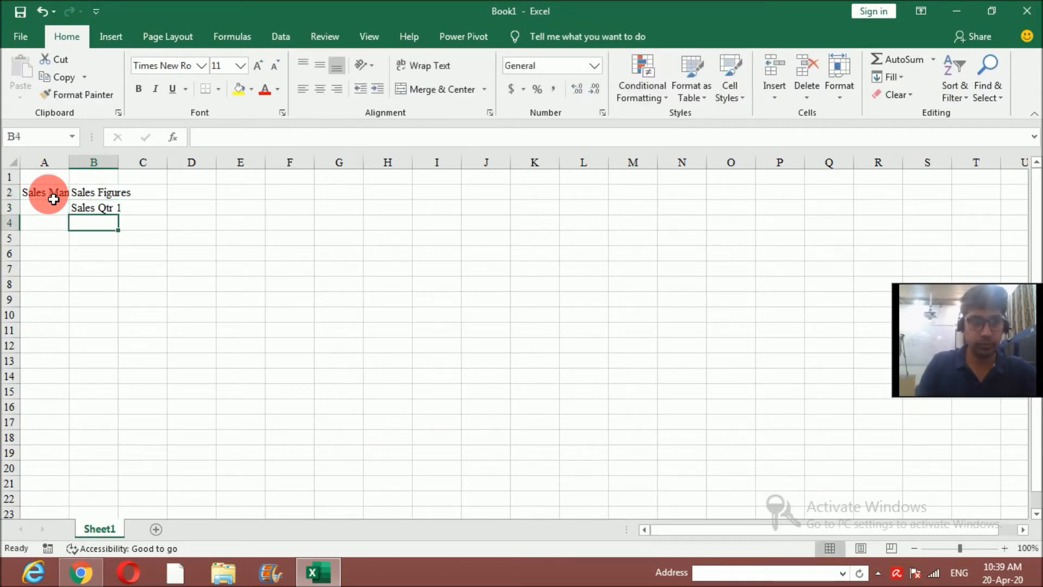
pyautogui.press('Right')
pyautogui.hotkey('shift', 'Right')
pyautogui.hotkey('shift', 'Right')
pyautogui.press('Return')
# - Renumber the copied headings in C3, D3 and E3 as Sales Qtr 2, Sales Qtr 3 and Sales Qtr 4
pyautogui.press('Left')
pyautogui.press('Right')
pyautogui.press('F2')
pyautogui.press('BackSpace')
pyautogui.write('2')
pyautogui.press('Return')
pyautogui.press('F2')
pyautogui.press('BackSpace')
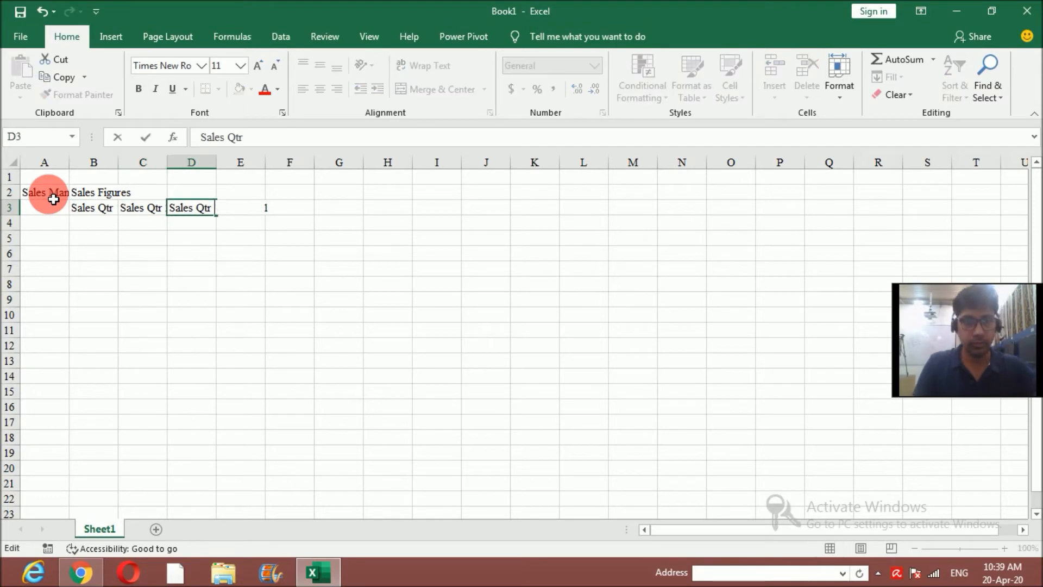
pyautogui.write('3')
pyautogui.press('Return')
pyautogui.press('F2')
pyautogui.press('BackSpace')
pyautogui.write('4')
pyautogui.press('Return')
pyautogui.press('Up')
pyautogui.hotkey('ctrl', 'Left')
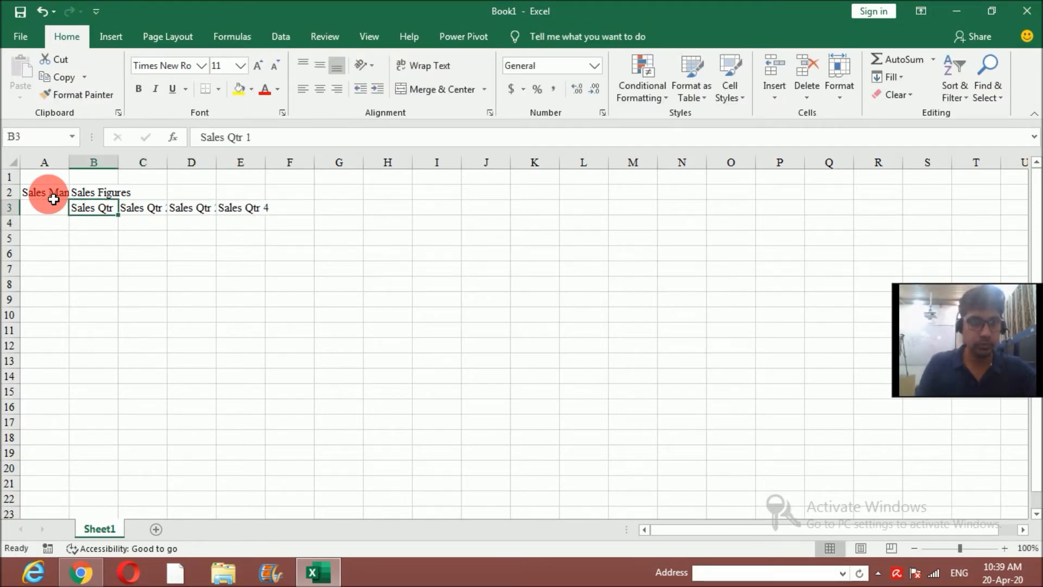
# - Autofit the widths of columns B through E to their headings
pyautogui.click(125, 161)
pyautogui.doubleClick(118, 162)
pyautogui.doubleClick(183, 163)
pyautogui.doubleClick(240, 162)
pyautogui.doubleClick(295, 164)
# - Merge and center the "Sales Figures" heading across B2:E2
pyautogui.click(126, 193)
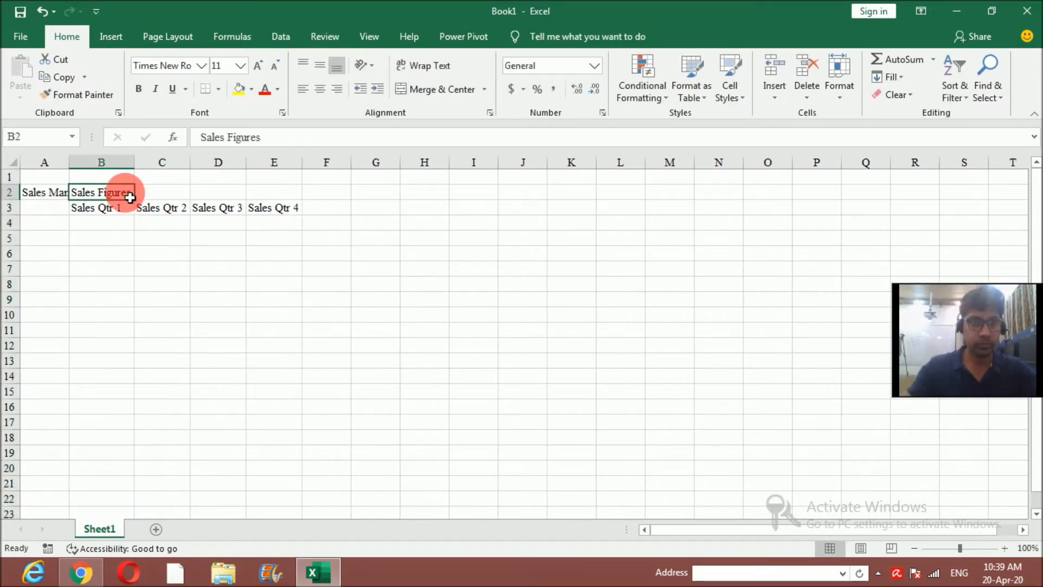
pyautogui.hotkey('shift', 'Right')
pyautogui.hotkey('shift', 'Right')
pyautogui.hotkey('shift', 'Right')
pyautogui.hotkey('alt', 'h')
pyautogui.press('m')
pyautogui.press('c')
# - Autofit column A and merge and center the "Sales Man" heading over A2:A3
pyautogui.click(66, 163)
pyautogui.doubleClick(68, 162)
pyautogui.moveTo(69, 188); pyautogui.dragTo(61, 203)
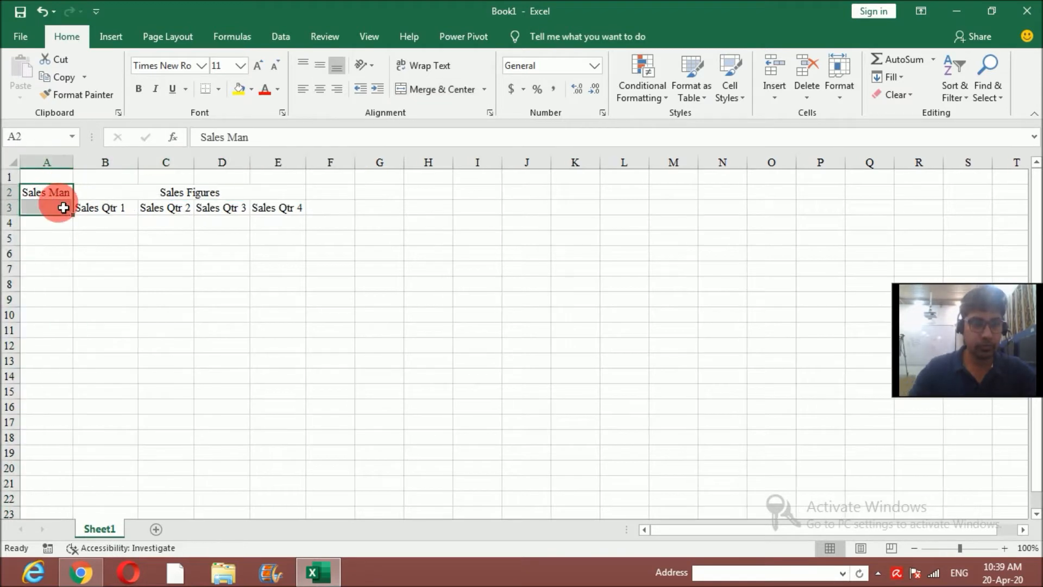
pyautogui.hotkey('alt', 'h')
pyautogui.press('m')
pyautogui.press('c')
# - Enter the heading "Total Sales" in F2 and autofit column F
pyautogui.click(333, 195)
pyautogui.write('Total Sales')
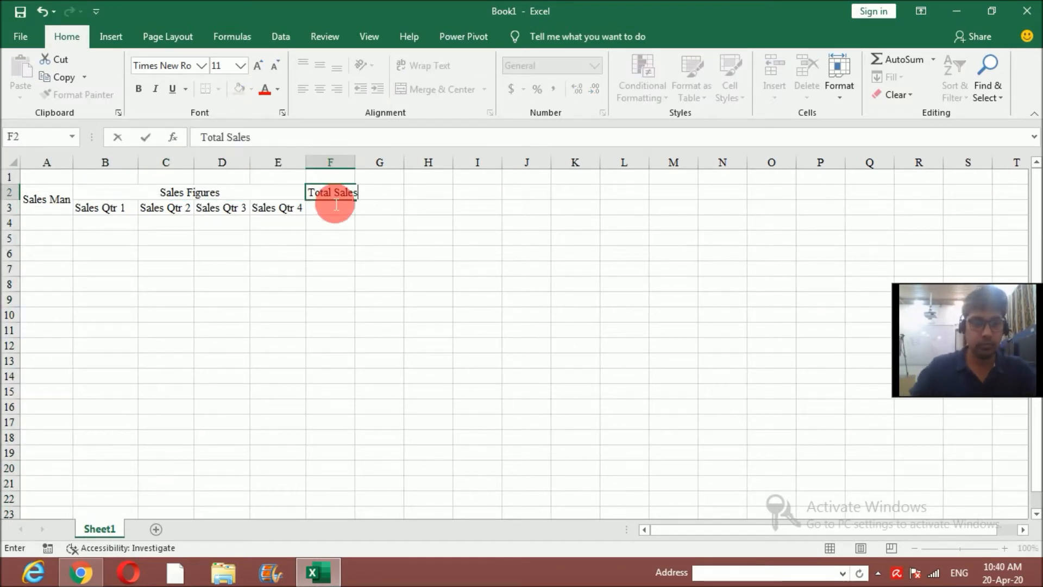
pyautogui.click(330, 162)
pyautogui.doubleClick(355, 163)
# - Enter the heading "Average Qtrly Sales" in G2 and autofit column G
pyautogui.click(384, 192)
pyautogui.write('Average Qtrly Sales')
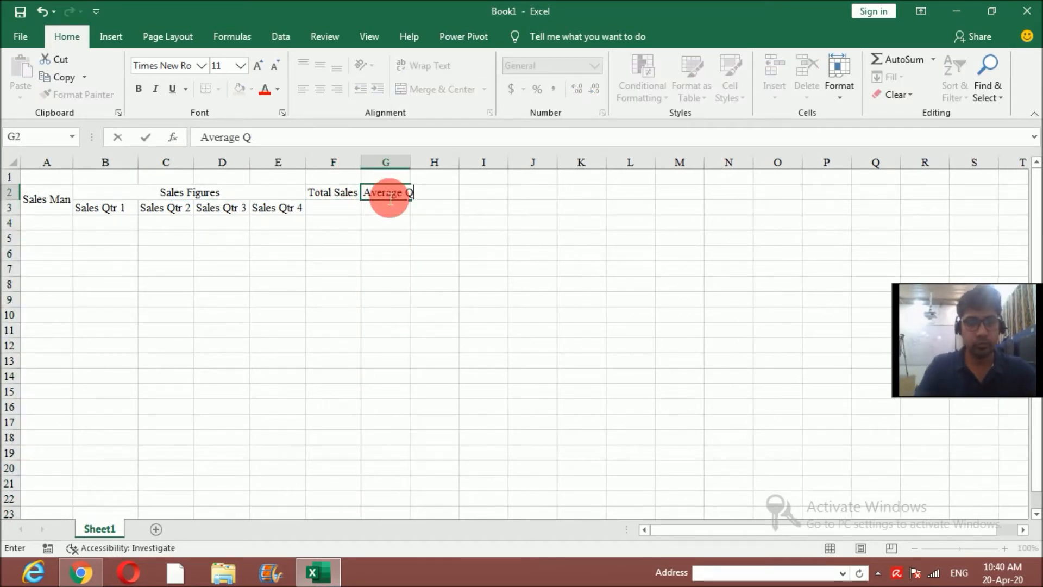
pyautogui.click(402, 163)
pyautogui.doubleClick(410, 162)
# - Merge and center the "Total Sales" heading over F2:F3 and the "Average Qtrly Sales" heading over G2:G3
pyautogui.moveTo(333, 193); pyautogui.dragTo(337, 207)
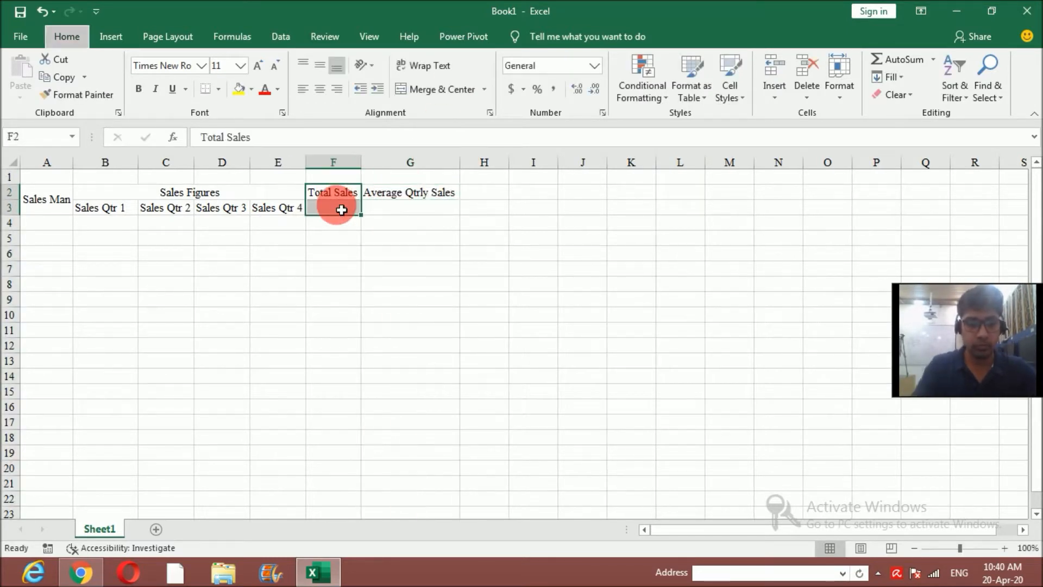
pyautogui.hotkey('alt', 'h')
pyautogui.press('m')
pyautogui.press('c')
pyautogui.press('Right')
pyautogui.hotkey('shift', 'Down')
pyautogui.hotkey('alt', 'h')
pyautogui.press('a')
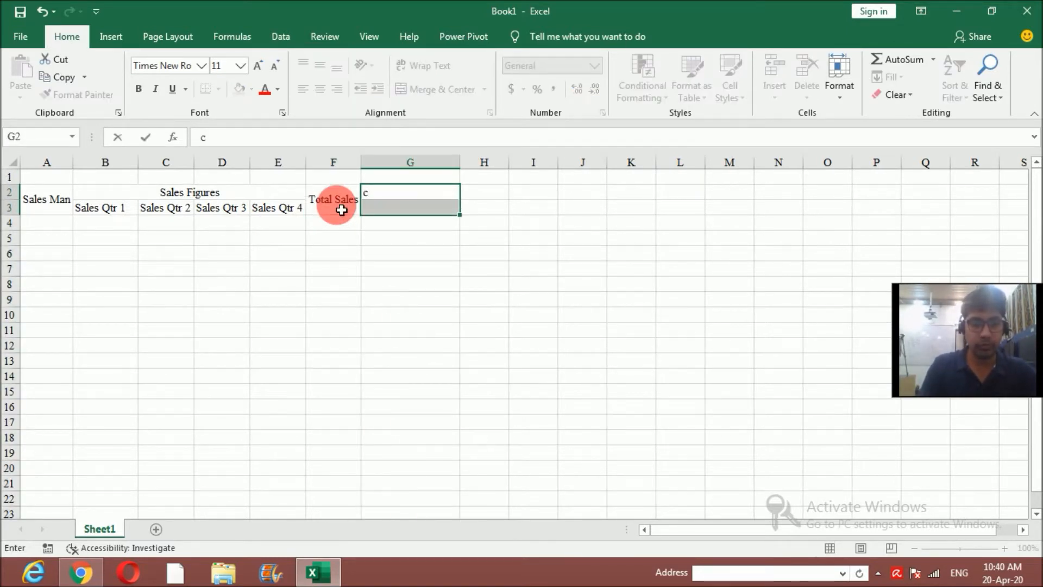
pyautogui.press('m')
pyautogui.press('c')
# - Make the header block A2:G3 bold and autofit columns C, D and E to the bold headings
pyautogui.moveTo(46, 192); pyautogui.dragTo(341, 210)
pyautogui.hotkey('shift', 'Right')
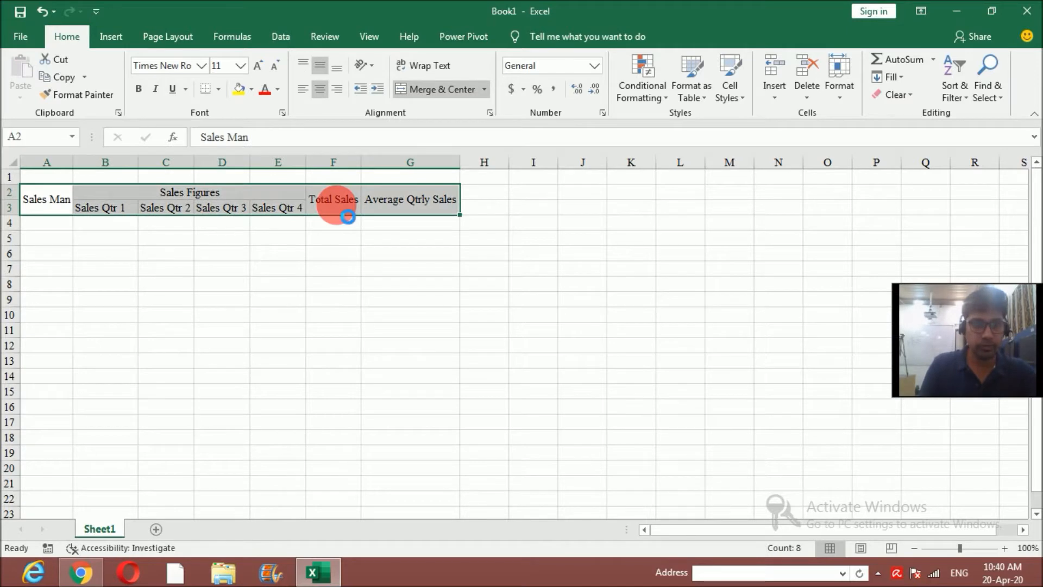
pyautogui.hotkey('ctrl', 'b')
pyautogui.press('Down')
pyautogui.doubleClick(194, 163)
pyautogui.doubleClick(255, 163)
pyautogui.doubleClick(317, 163)
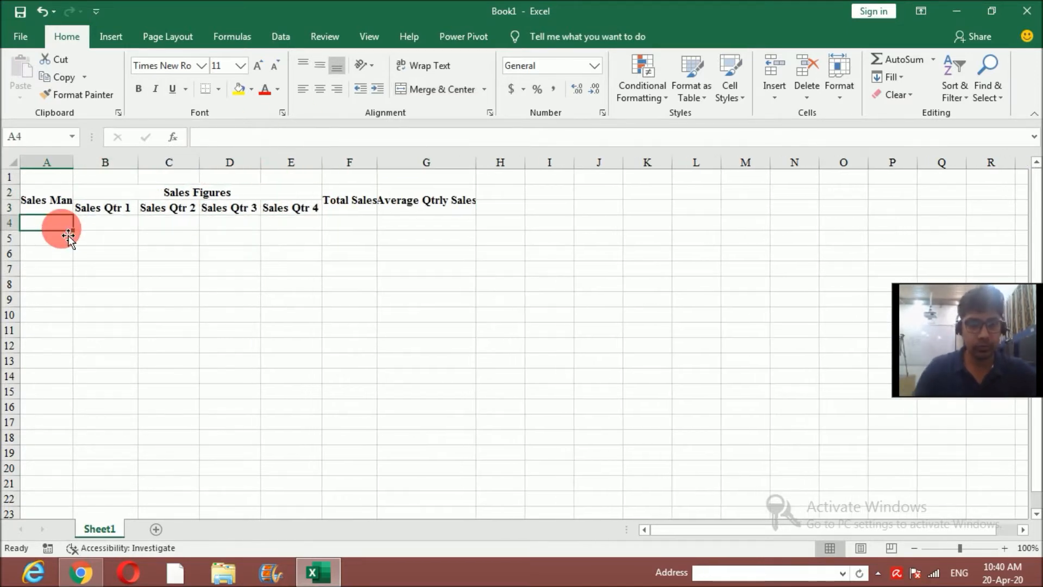
# - Enter the first names of eleven salesmen in A4:A14, one per row
pyautogui.write('Mayank\\')
pyautogui.press('Return')
pyautogui.write('Lokesh')
pyautogui.press('Return')
pyautogui.write('Gaurav')
pyautogui.press('Return')
pyautogui.write('Chandan')
pyautogui.press('Return')
pyautogui.write('Bhuvan')
pyautogui.press('Return')
pyautogui.write('Nitin')
pyautogui.press('Return')
pyautogui.write('Himesh')
pyautogui.press('Return')
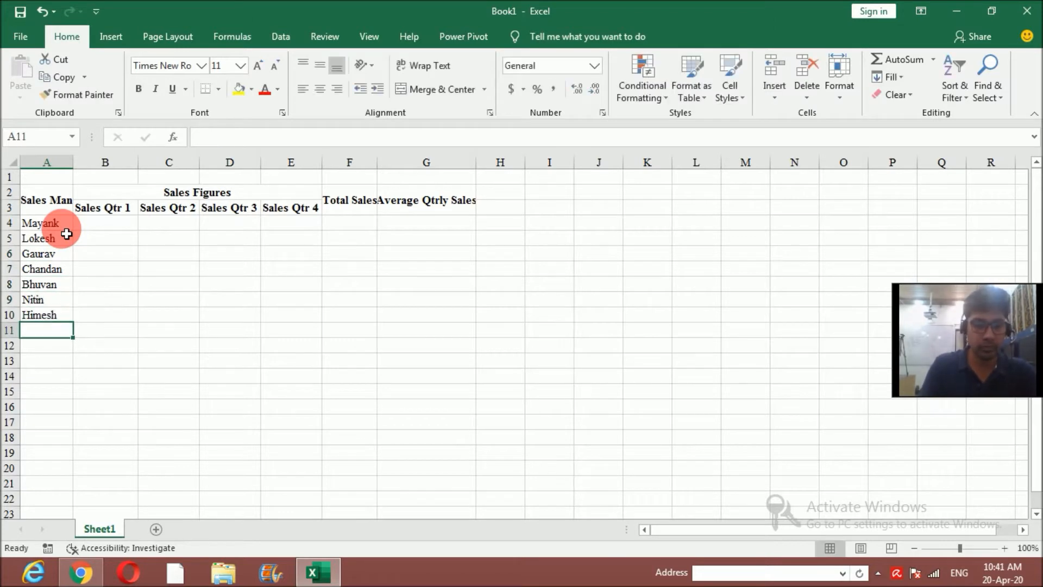
pyautogui.write('Mukesh')
pyautogui.press('Return')
pyautogui.write('Devendra')
pyautogui.press('Return')
pyautogui.write("'Kishan")
pyautogui.press('Return')
pyautogui.write('Lalit')
pyautogui.press('Return')
# - Enter the formula =RANDBETWEEN(45000,89000) in B4 as the first sales figure
pyautogui.click(103, 227)
pyautogui.write('=RANDBETWEEN(45000,8900')
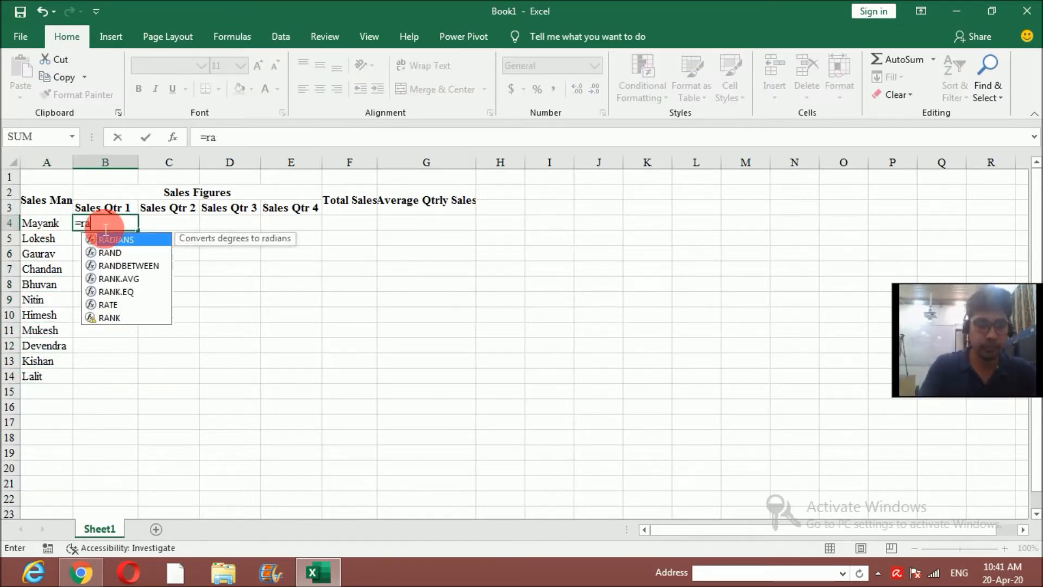
pyautogui.write('0)')
pyautogui.press('Return')
# - Copy the random-number formula from B4 to the whole sales figures range B4:E14
pyautogui.press('Up')
pyautogui.hotkey('ctrl', 'c')
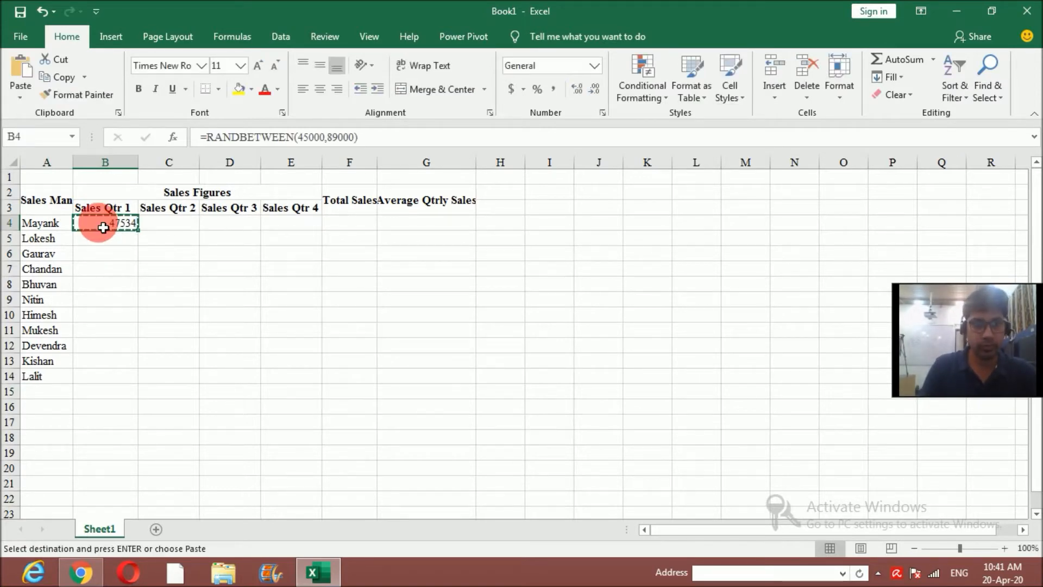
pyautogui.hotkey('shift', 'Right')
pyautogui.hotkey('shift', 'Right')
pyautogui.hotkey('shift', 'Right')
pyautogui.hotkey('shift', 'Down')
pyautogui.hotkey('shift', 'Down')
pyautogui.hotkey('shift', 'Down')
pyautogui.hotkey('shift', 'Down')
pyautogui.hotkey('shift', 'Down')
pyautogui.hotkey('shift', 'Down')
pyautogui.hotkey('shift', 'Down')
pyautogui.hotkey('shift', 'Down')
pyautogui.hotkey('shift', 'Down')
pyautogui.hotkey('shift', 'Down')
pyautogui.press('Return')
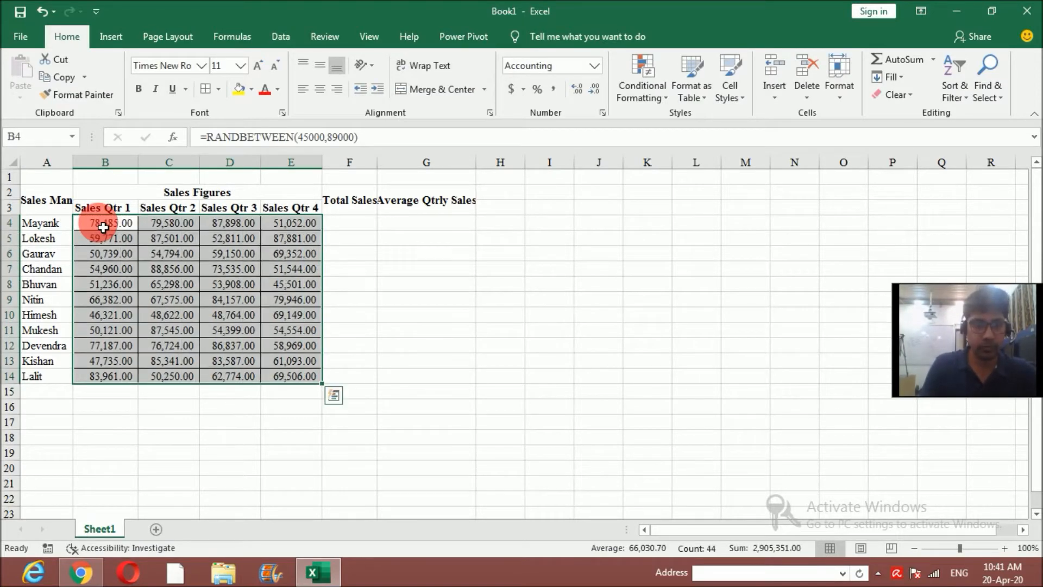
# - Replace the random-number formulas in B4:E14 with fixed values using Paste Special Values
pyautogui.hotkey('ctrl', 'c')
pyautogui.click(103, 227)
pyautogui.hotkey('ctrl', 'alt', 'v')
pyautogui.press('v')
pyautogui.press('Return')
# - Enter a SUM formula in F4 that totals the four quarterly figures in B4:E4
pyautogui.click(350, 226)
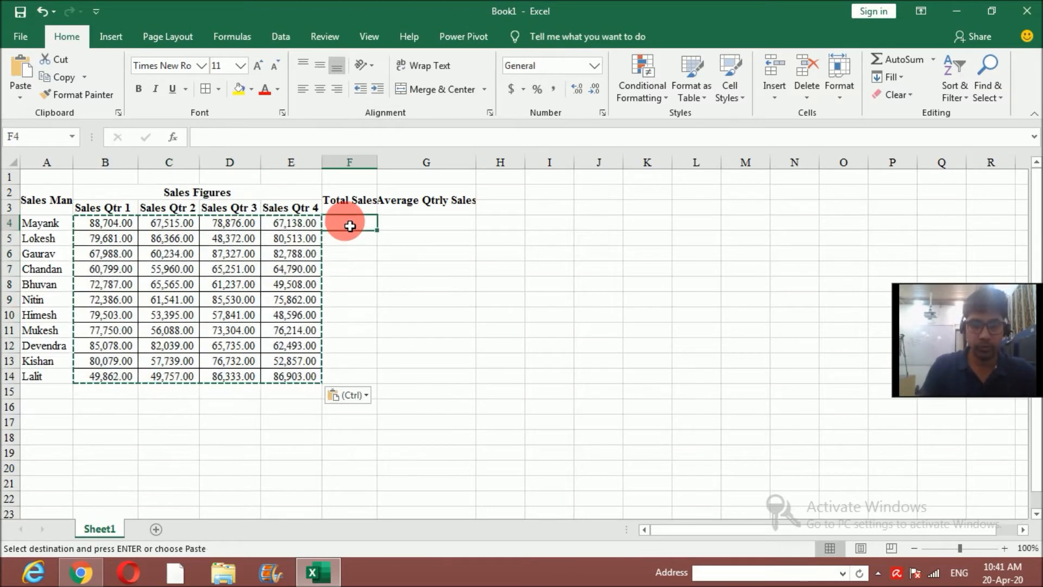
pyautogui.write('=SUM(')
pyautogui.press('Left')
pyautogui.press('Left')
pyautogui.press('Left')
pyautogui.press('Left')
pyautogui.hotkey('shift', 'Right')
pyautogui.hotkey('shift', 'Right')
pyautogui.hotkey('shift', 'Right')
pyautogui.press('Return')
# - Copy the Total Sales formula from F4 down to F5:F14
pyautogui.press('Up')
pyautogui.hotkey('ctrl', 'c')
pyautogui.press('Down')
pyautogui.hotkey('shift', 'Down')
pyautogui.hotkey('shift', 'Down')
pyautogui.hotkey('shift', 'Down')
pyautogui.hotkey('shift', 'Down')
pyautogui.hotkey('shift', 'Down')
pyautogui.hotkey('shift', 'Down')
pyautogui.hotkey('shift', 'Down')
pyautogui.hotkey('shift', 'Down')
pyautogui.hotkey('shift', 'Down')
pyautogui.press('Return')
# - Enter the label Total in A15, directly below the last salesman
pyautogui.press('Left')
pyautogui.press('Left')
pyautogui.press('Left')
pyautogui.press('Left')
pyautogui.press('Left')
pyautogui.write('Total')
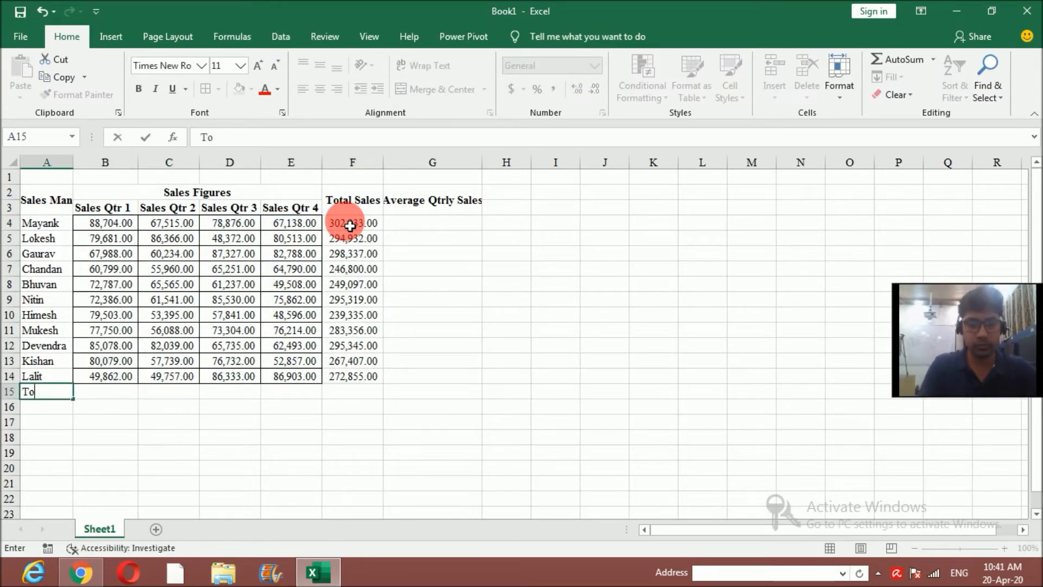
# - Enter a SUM formula in B15 that totals the Sales Qtr 1 figures in B4:B14
pyautogui.press('Tab')
pyautogui.write('=SUM(')
pyautogui.press('Up')
pyautogui.hotkey('shift', 'Up')
pyautogui.hotkey('shift', 'Up')
pyautogui.hotkey('shift', 'Up')
pyautogui.hotkey('shift', 'Up')
pyautogui.hotkey('shift', 'Up')
pyautogui.hotkey('shift', 'Up')
pyautogui.hotkey('shift', 'Up')
pyautogui.hotkey('shift', 'Up')
pyautogui.hotkey('shift', 'Up')
pyautogui.hotkey('shift', 'Up')
pyautogui.press('Return')
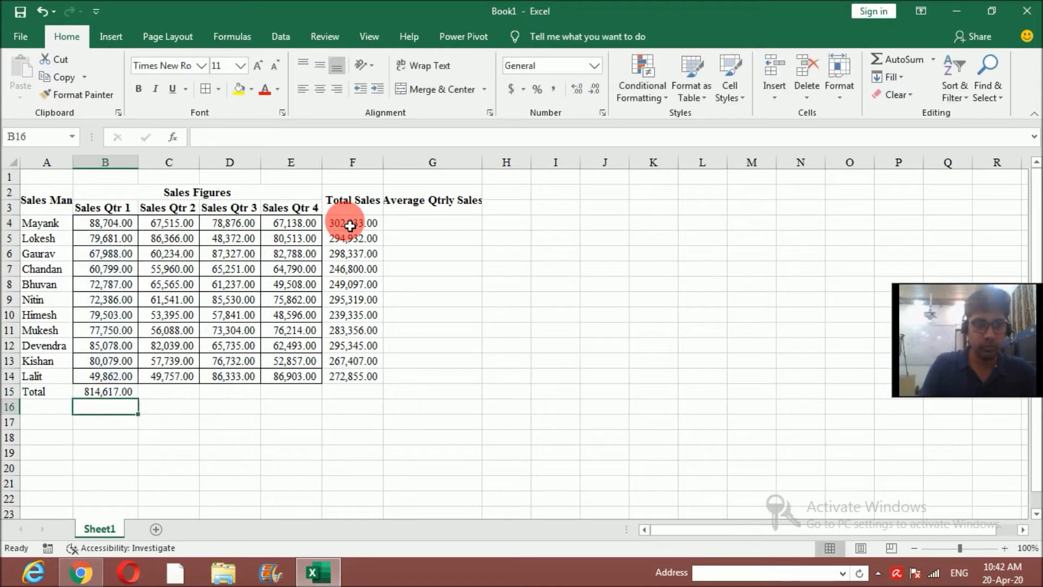
# - Copy the total formula from B15 across to C15:F15
pyautogui.press('Up')
pyautogui.hotkey('ctrl', 'c')
pyautogui.press('Right')
pyautogui.hotkey('shift', 'Right')
pyautogui.hotkey('shift', 'Right')
pyautogui.hotkey('shift', 'Right')
pyautogui.press('Return')
# - Apply all borders to the whole table A2:G15 and autofit the Total Sales and Average Qtrly Sales columns
pyautogui.doubleClick(383, 162)
pyautogui.moveTo(82, 195); pyautogui.dragTo(448, 319)
pyautogui.moveTo(448, 323); pyautogui.dragTo(448, 399)
pyautogui.press('Escape')
pyautogui.moveTo(66, 201); pyautogui.dragTo(457, 391)
pyautogui.hotkey('alt', 'h')
pyautogui.press('b')
pyautogui.press('a')
pyautogui.click(385, 366)
pyautogui.doubleClick(490, 163)
# - Enter an AVERAGE formula in G4 for the four quarterly figures in B4:E4
pyautogui.click(458, 224)
pyautogui.write('=averag')
pyautogui.press('Tab')
pyautogui.press('Left')
pyautogui.press('Left')
pyautogui.press('Left')
pyautogui.press('Left')
pyautogui.press('Left')
pyautogui.hotkey('shift', 'Right')
pyautogui.hotkey('shift', 'Right')
pyautogui.hotkey('shift', 'Right')
pyautogui.hotkey('shift', 'Right')
pyautogui.hotkey('shift', 'Left')
pyautogui.press('Return')
# - Copy the average formula from G4 down the rest of the Average Qtrly Sales column and clear G15 in the total row
pyautogui.press('Up')
pyautogui.hotkey('ctrl', 'c')
pyautogui.press('Down')
pyautogui.hotkey('shift', 'Down')
pyautogui.hotkey('shift', 'Down')
pyautogui.hotkey('shift', 'Down')
pyautogui.hotkey('shift', 'Down')
pyautogui.hotkey('shift', 'Down')
pyautogui.hotkey('shift', 'Down')
pyautogui.hotkey('shift', 'Down')
pyautogui.hotkey('shift', 'Down')
pyautogui.hotkey('shift', 'Down')
pyautogui.hotkey('shift', 'Down')
pyautogui.hotkey('shift', 'Down')
pyautogui.hotkey('shift', 'Up')
pyautogui.press('Return')
pyautogui.press('Up')
pyautogui.hotkey('ctrl', 'Down')
pyautogui.press('Delete')
pyautogui.click(561, 391)
# - Bold the totals in B15:F15 and the Total Sales figures in F4:F14, and autofit columns B to F
pyautogui.moveTo(103, 396); pyautogui.dragTo(333, 397)
pyautogui.hotkey('ctrl', 'b')
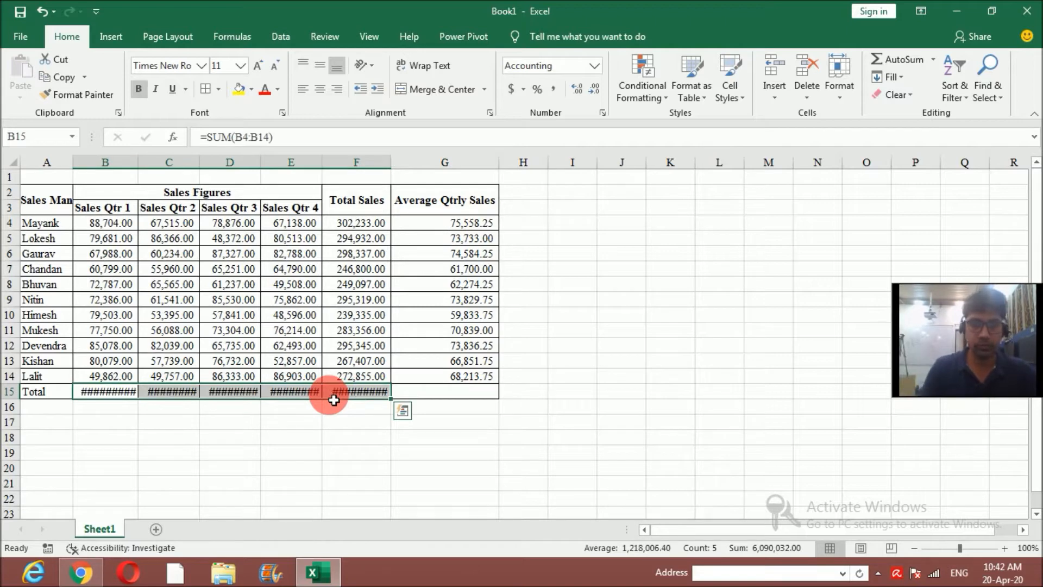
pyautogui.doubleClick(138, 162)
pyautogui.doubleClick(202, 162)
pyautogui.doubleClick(272, 162)
pyautogui.doubleClick(340, 163)
pyautogui.doubleClick(414, 162)
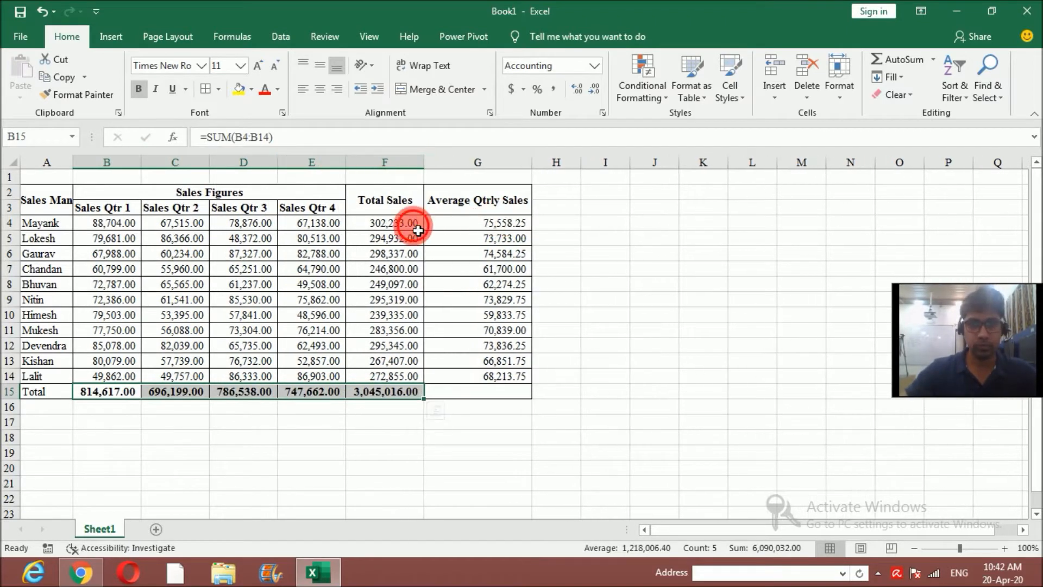
pyautogui.moveTo(385, 222); pyautogui.dragTo(385, 376)
pyautogui.hotkey('ctrl', 'b')
# - Set the grand total in F15 to font size 14 with a green fill
pyautogui.click(385, 391)
pyautogui.click(241, 65)
pyautogui.click(224, 158)
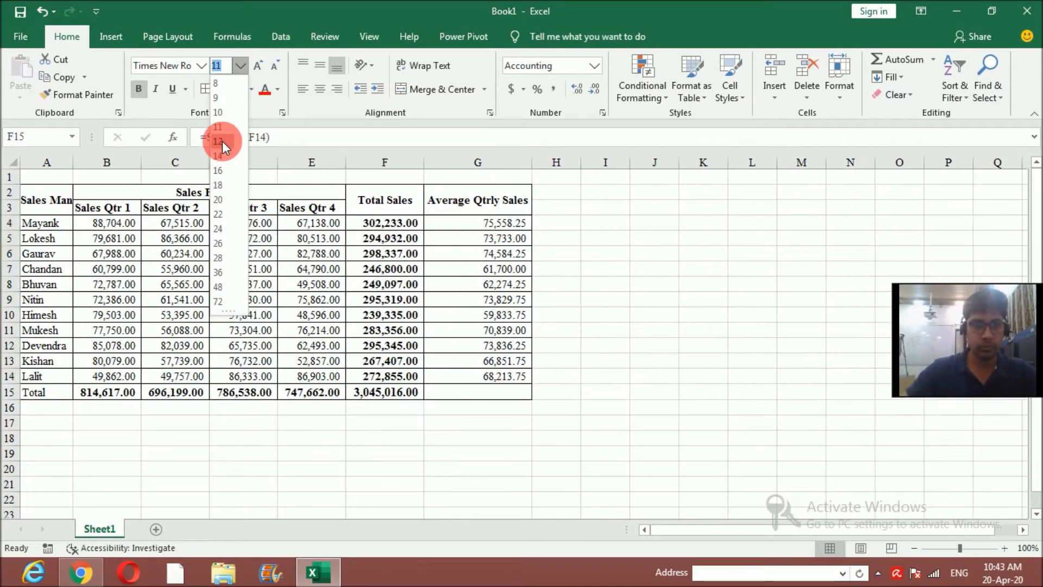
pyautogui.click(252, 89)
pyautogui.click(296, 203)
# - Set the font size of the table headings in A2:G3 to 12
pyautogui.moveTo(44, 197); pyautogui.dragTo(497, 207)
pyautogui.click(241, 65)
pyautogui.click(225, 144)
pyautogui.click(604, 399)
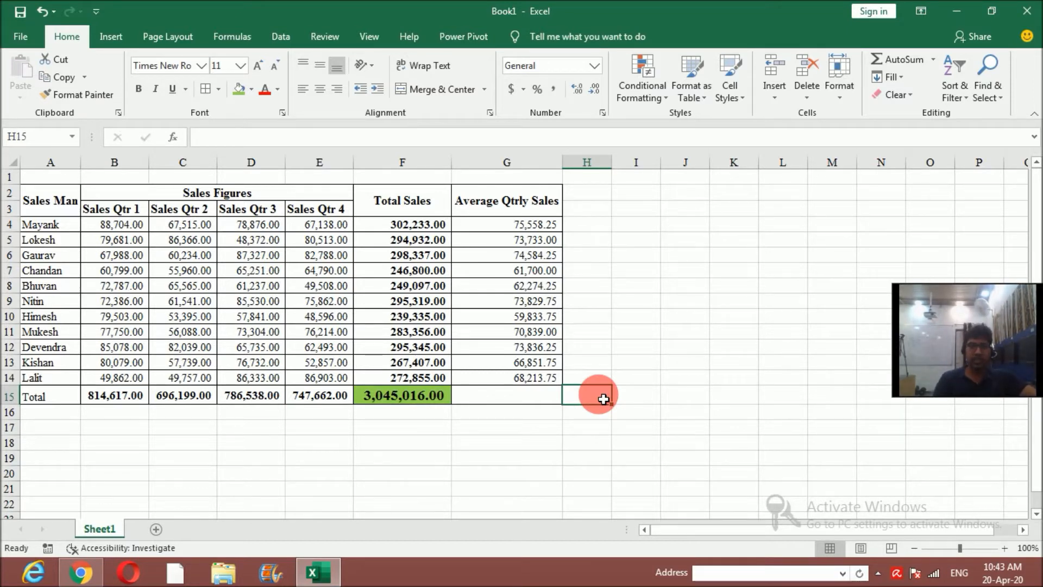
# - Review the SUM formulas in the total row B15:F15 and in the first Total Sales cell F4
pyautogui.click(108, 396)
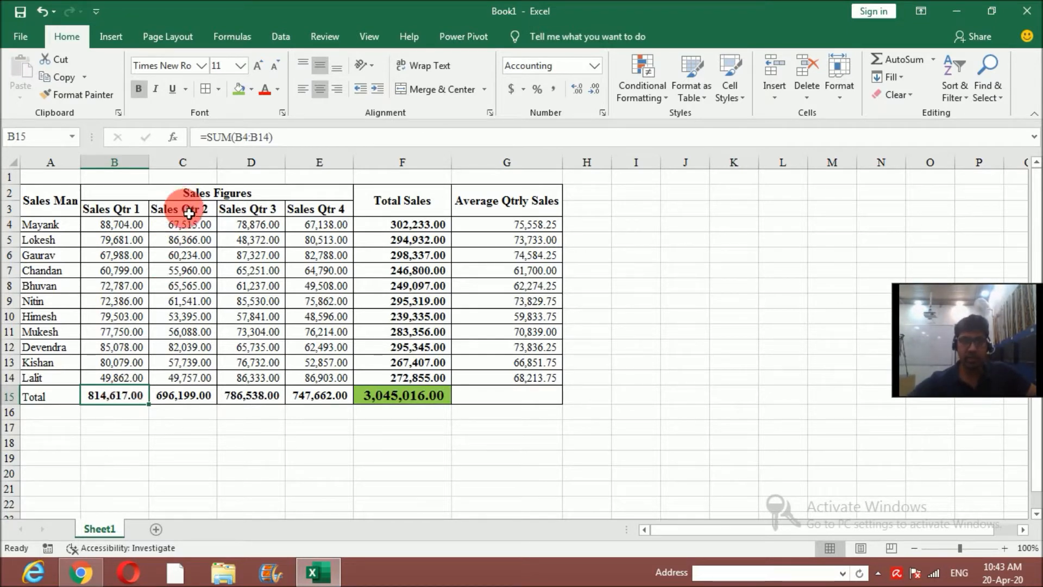
pyautogui.click(203, 394)
pyautogui.click(263, 394)
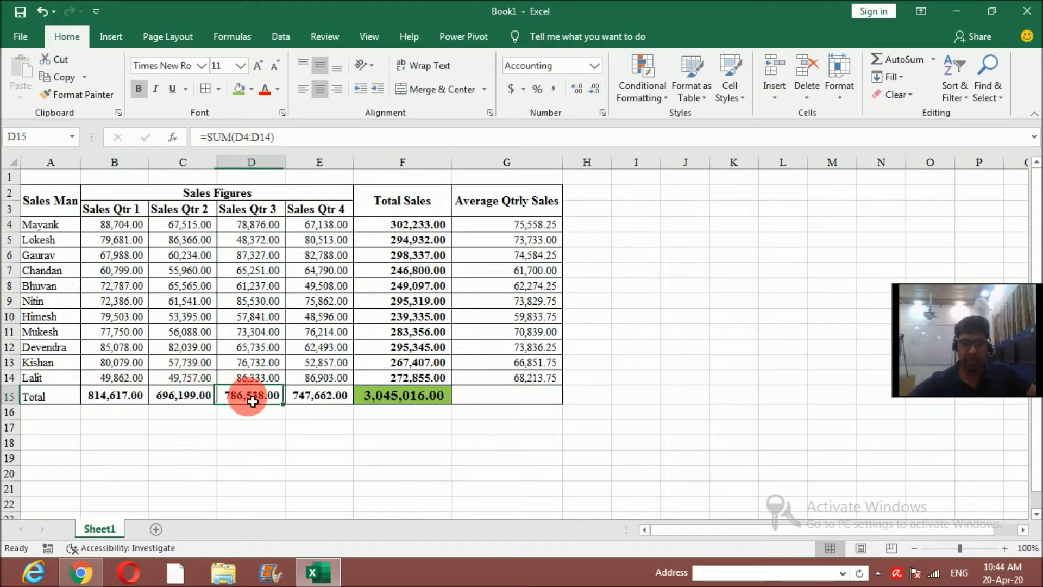
pyautogui.click(298, 401)
pyautogui.click(407, 404)
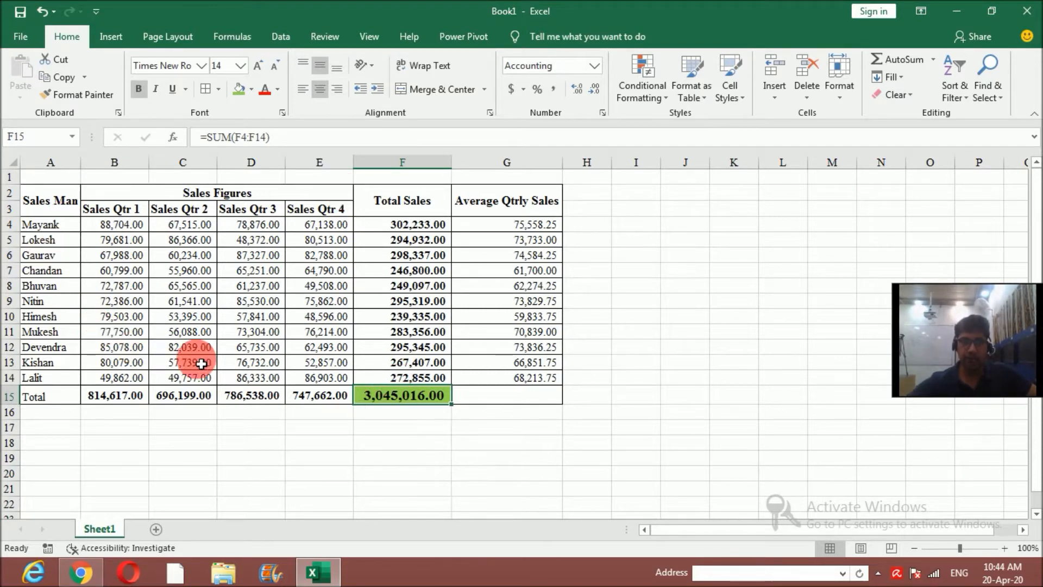
pyautogui.click(390, 230)
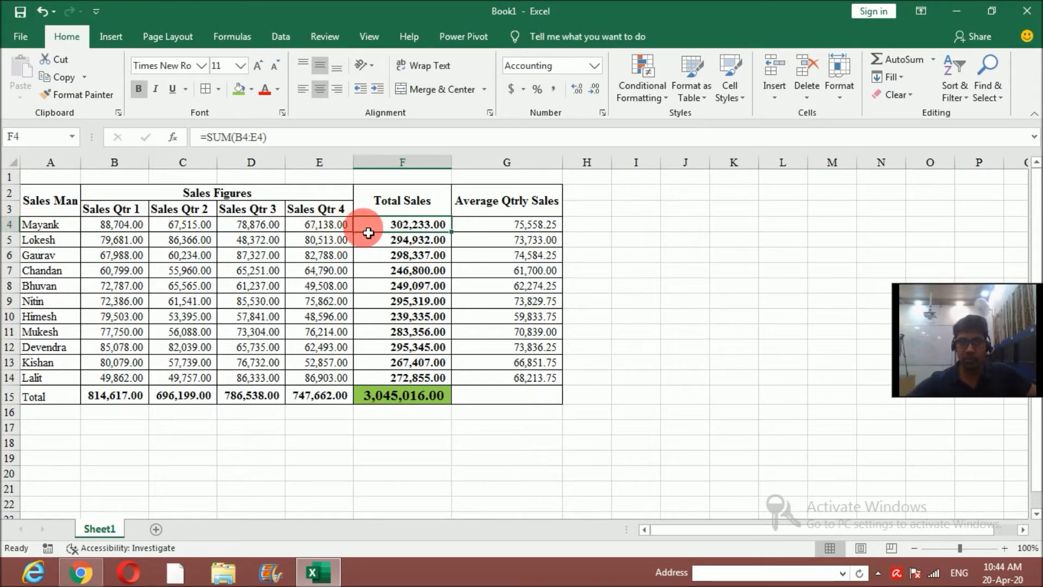
# - Merge and center H2:H3 and enter the heading Commission
pyautogui.moveTo(600, 196); pyautogui.dragTo(597, 209)
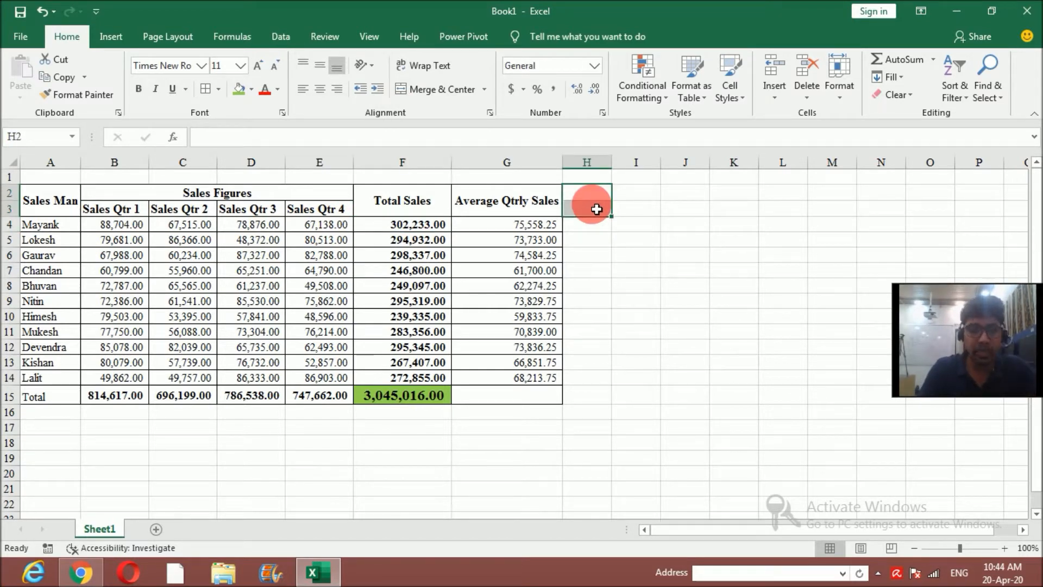
pyautogui.hotkey('alt', 'h')
pyautogui.write('mcCommission')
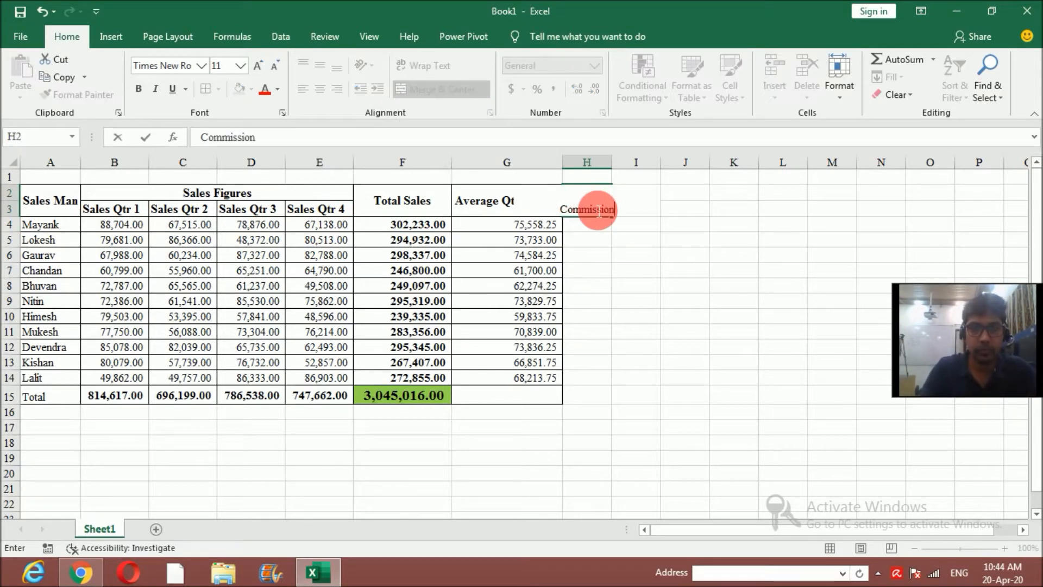
pyautogui.hotkey('ctrl', 'Return')
# - Copy the Average Qtrly Sales heading's formatting onto the Commission heading and autofit column H
pyautogui.click(521, 202)
pyautogui.click(76, 95)
pyautogui.click(593, 202)
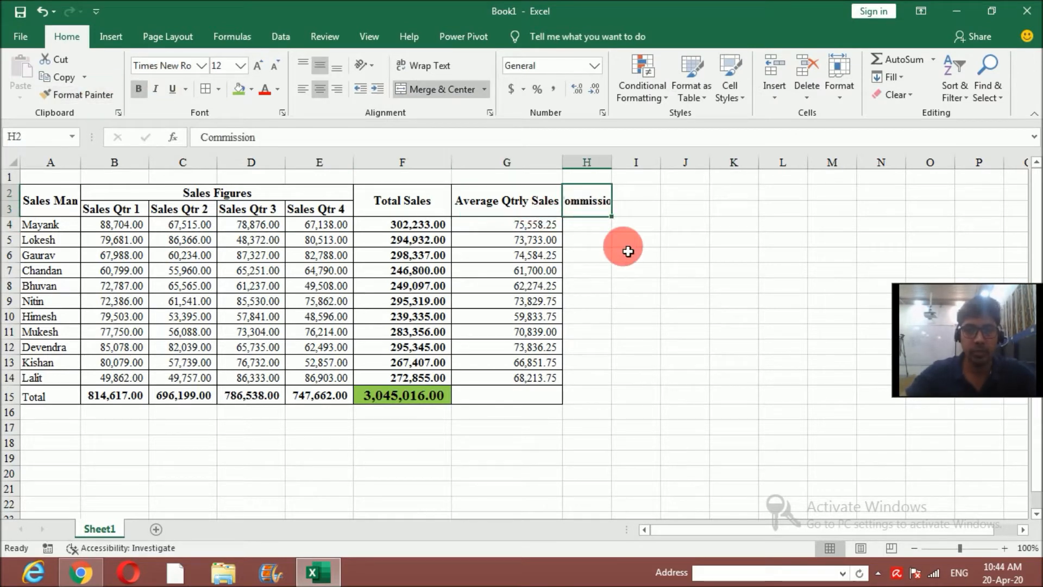
pyautogui.doubleClick(611, 163)
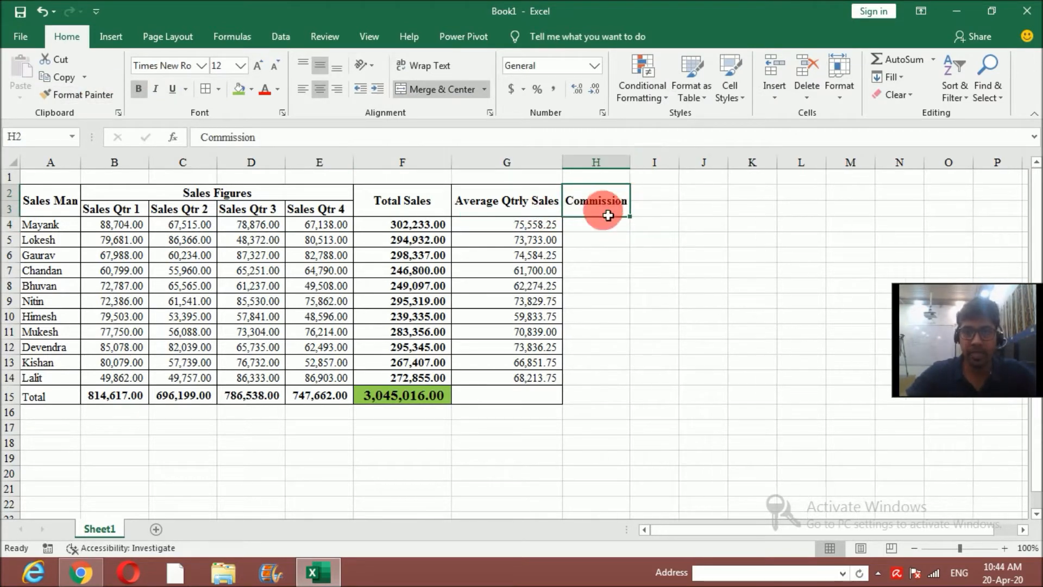
# - Change the heading in H2 to Commission (3%)
pyautogui.doubleClick(609, 211)
pyautogui.write('(3%)')
pyautogui.hotkey('ctrl', 'Return')
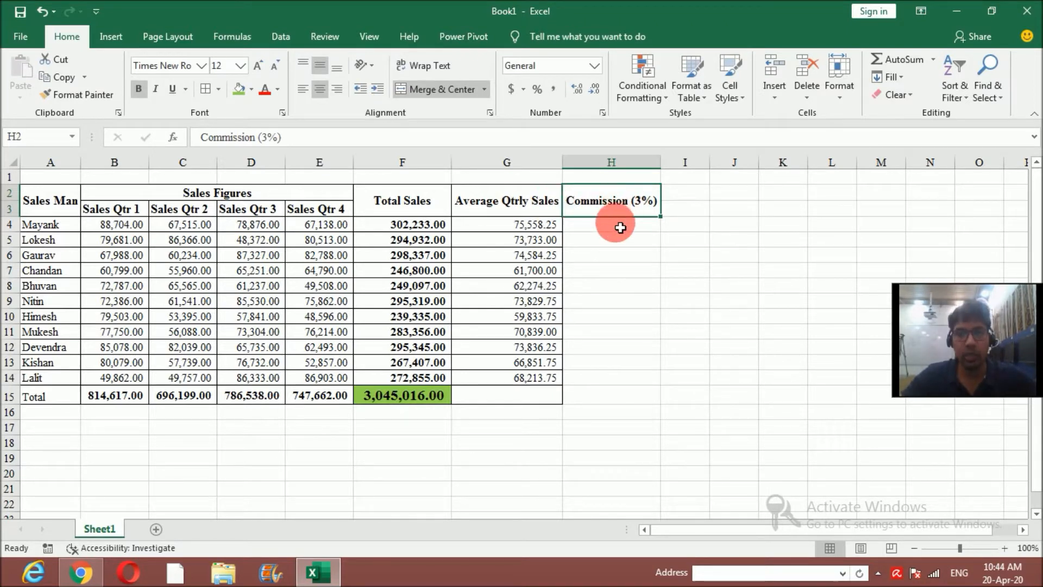
# - Enter the formula =F4*3% in H4 to calculate the first salesman's commission
pyautogui.click(426, 231)
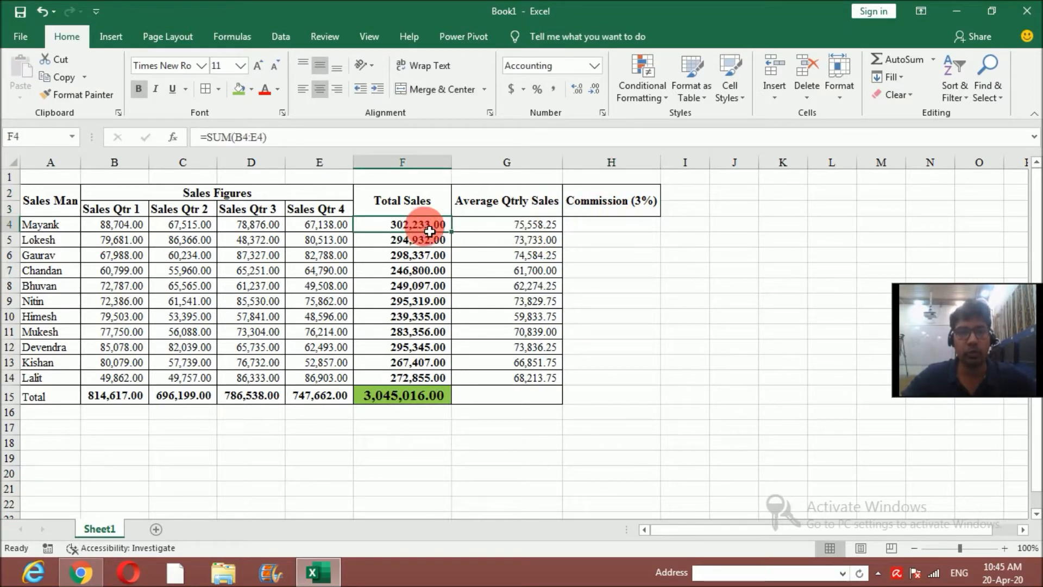
pyautogui.click(601, 234)
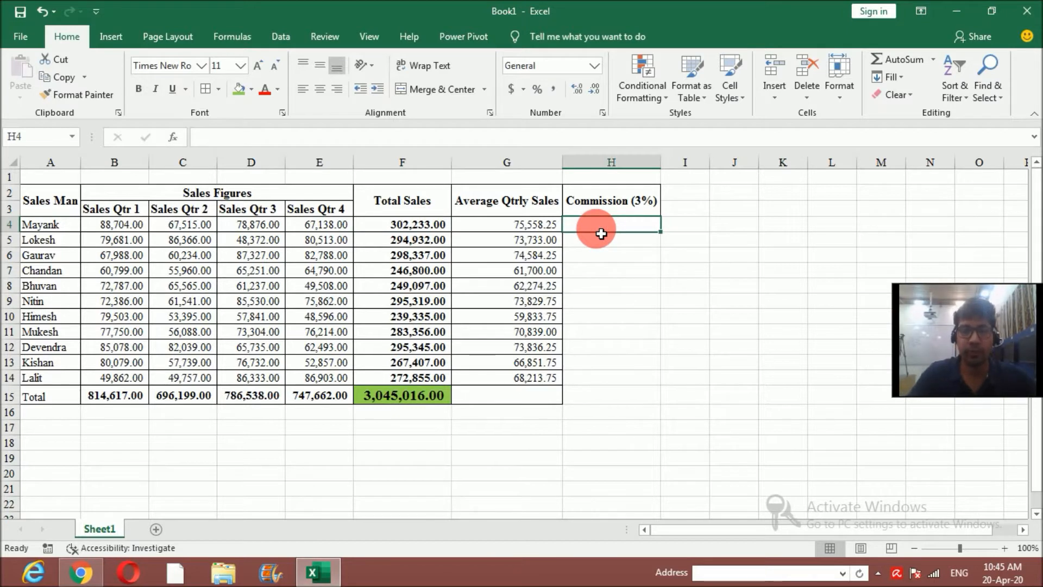
pyautogui.write('=')
pyautogui.press('Left')
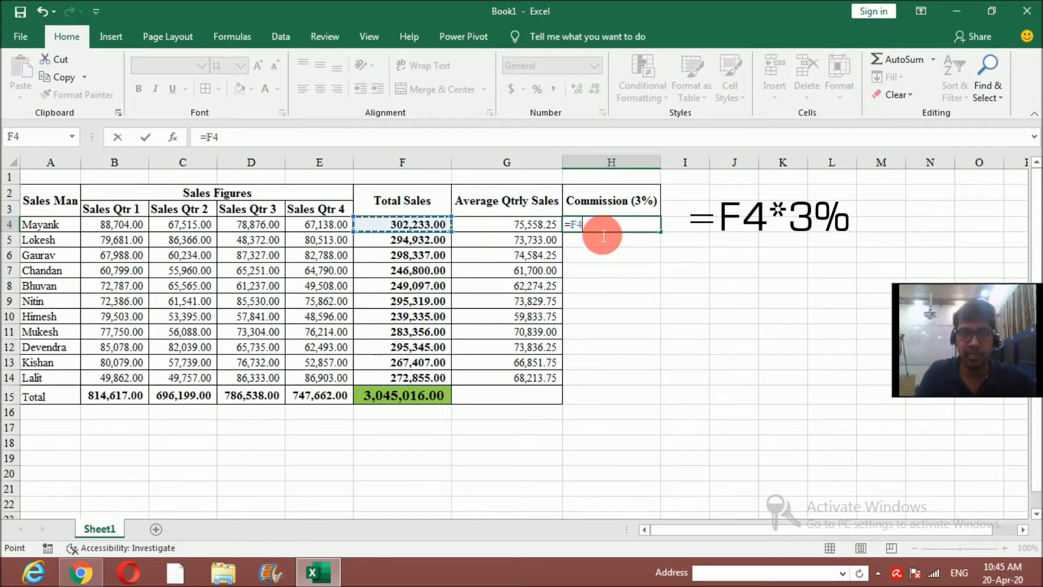
pyautogui.write('*3')
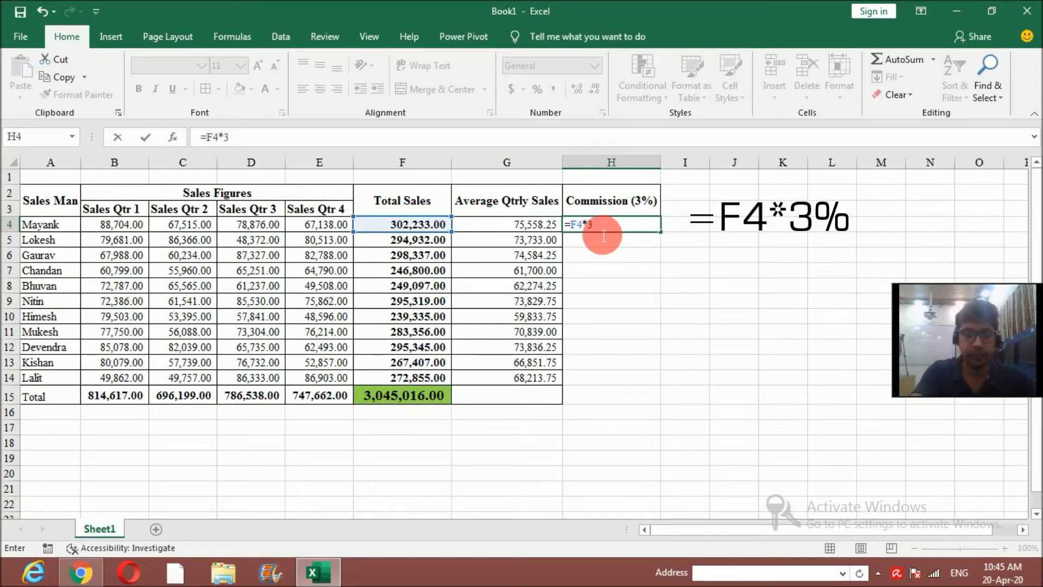
pyautogui.write('%')
pyautogui.press('Return')
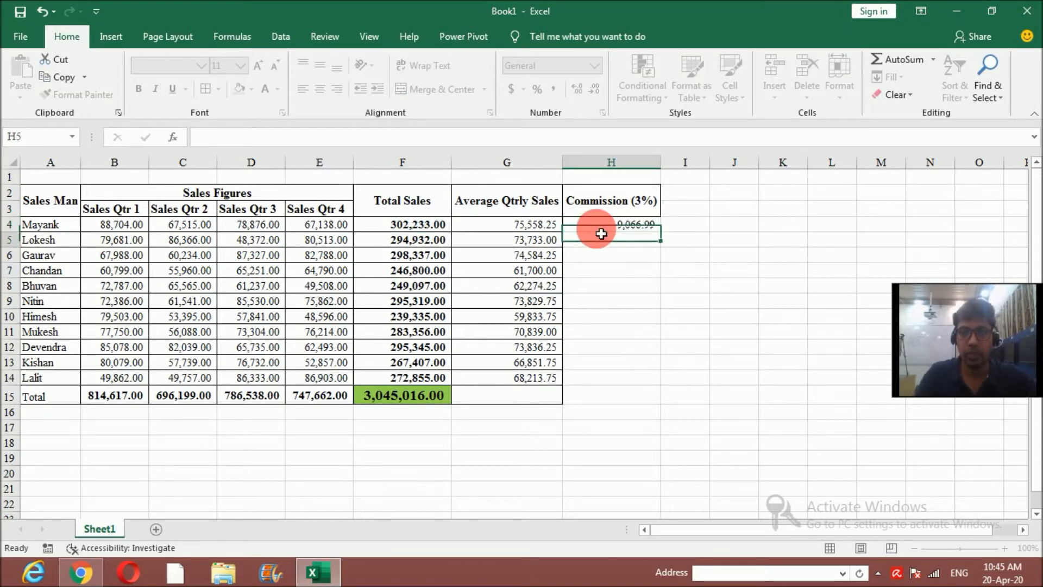
# - Copy the commission formula from H4 to H5:H14 and undo the paste
pyautogui.click(609, 225)
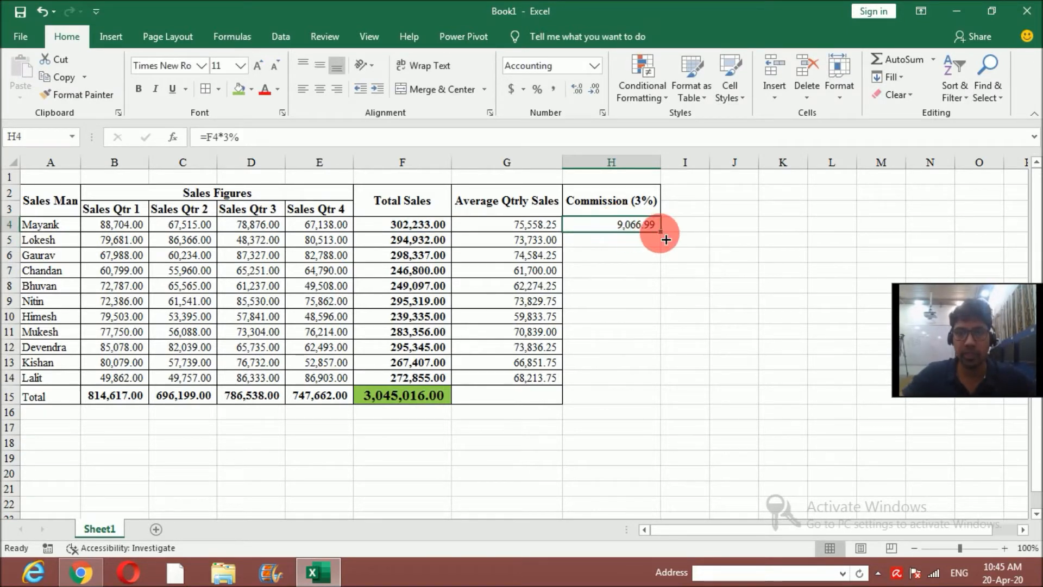
pyautogui.click(689, 230)
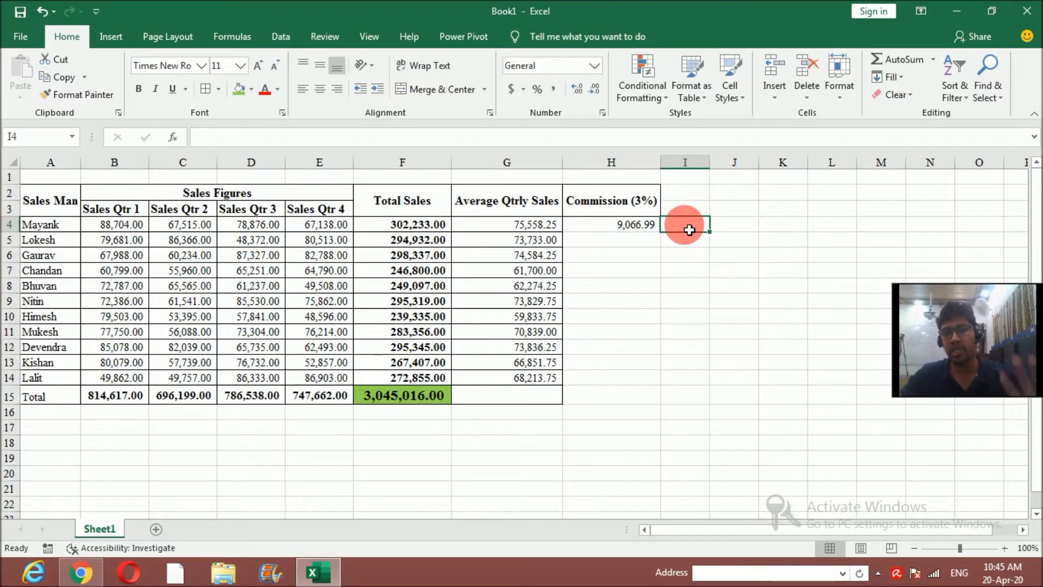
pyautogui.click(603, 227)
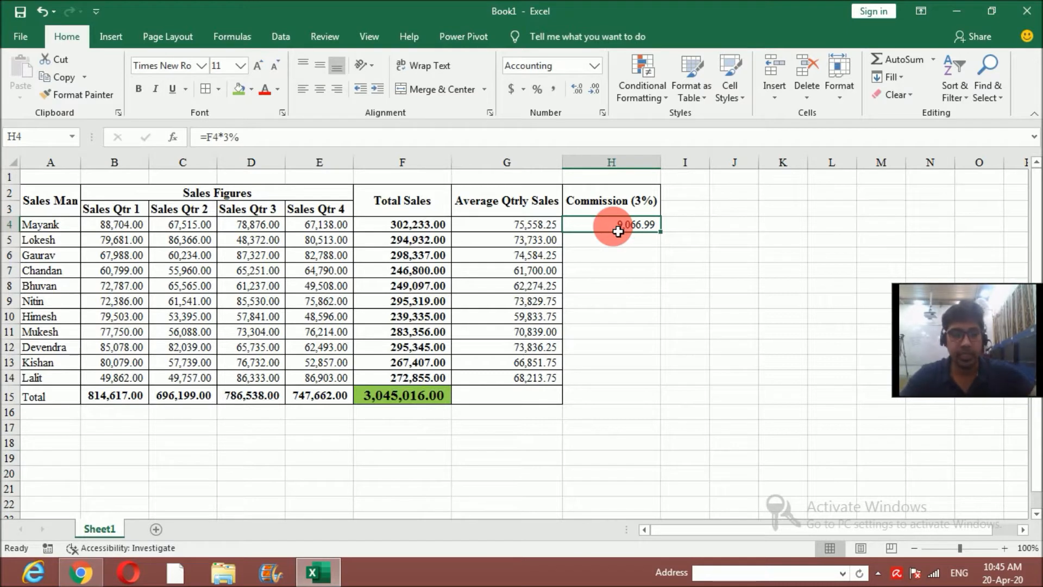
pyautogui.hotkey('ctrl', 'c')
pyautogui.moveTo(625, 242); pyautogui.dragTo(639, 387)
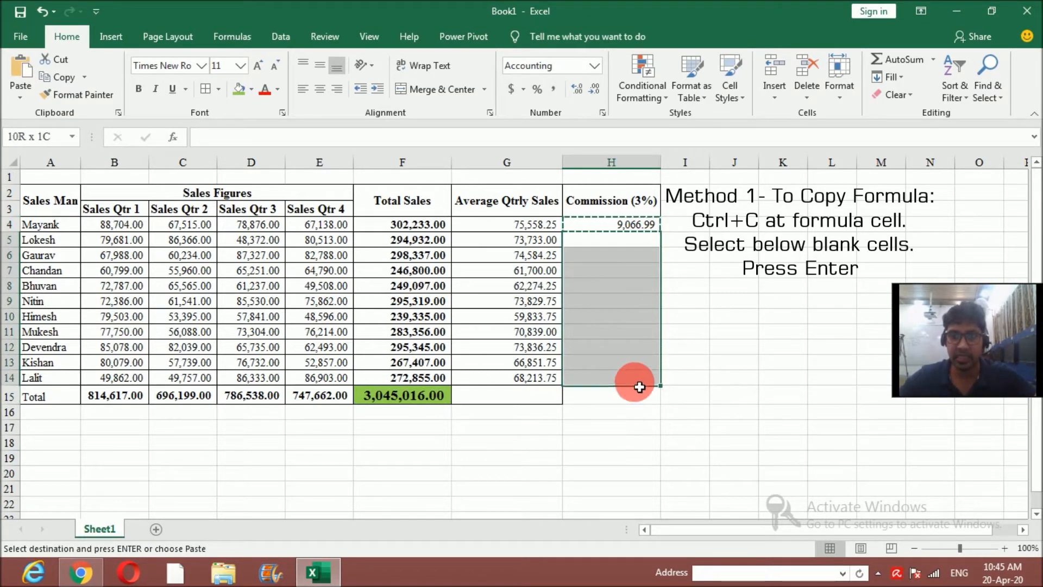
pyautogui.press('Return')
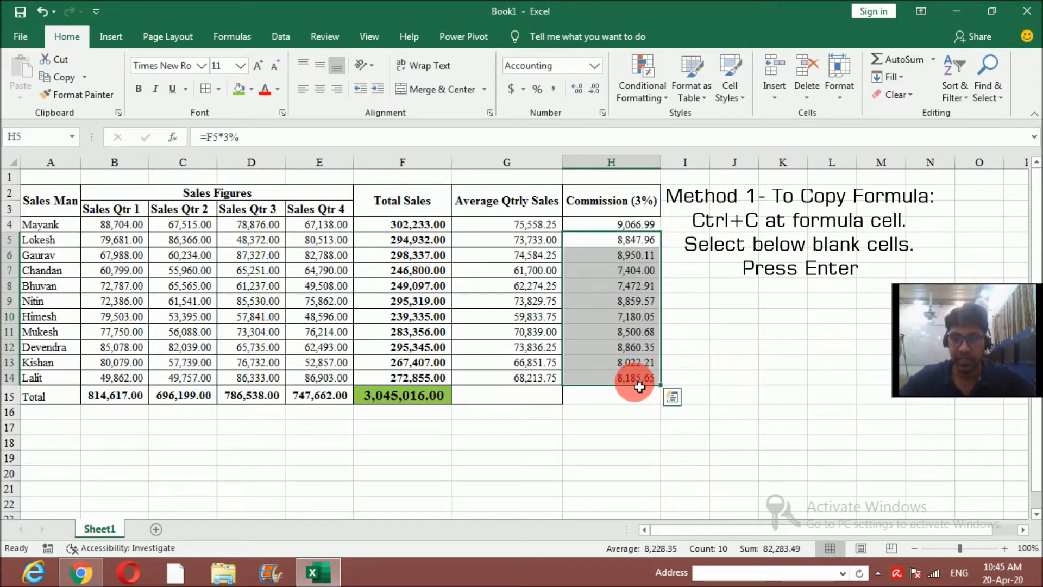
pyautogui.hotkey('ctrl', 'z')
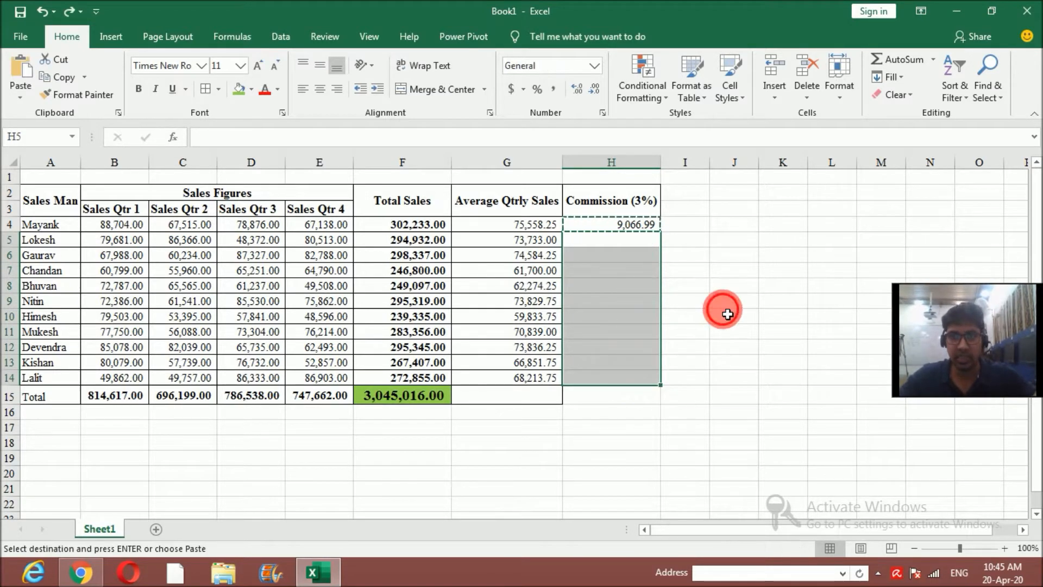
# - Fill the commission formula from H4 down through H14 using Fill Down
pyautogui.click(729, 315)
pyautogui.press('Escape')
pyautogui.moveTo(630, 236)
pyautogui.mouseDown()
pyautogui.moveTo(633, 263)
pyautogui.moveTo(643, 229)
pyautogui.mouseUp()
pyautogui.click(735, 212)
pyautogui.click(643, 228)
pyautogui.hotkey('shift', 'Down')
pyautogui.hotkey('shift', 'Down')
pyautogui.hotkey('shift', 'Down')
pyautogui.hotkey('shift', 'Down')
pyautogui.hotkey('shift', 'Down')
pyautogui.hotkey('shift', 'Down')
pyautogui.hotkey('shift', 'Down')
pyautogui.hotkey('shift', 'Down')
pyautogui.hotkey('shift', 'Down')
pyautogui.hotkey('shift', 'Down')
pyautogui.hotkey('shift', 'Down')
pyautogui.hotkey('shift', 'Down')
pyautogui.hotkey('shift', 'Up')
pyautogui.hotkey('shift', 'Up')
pyautogui.hotkey('shift', 'Up')
pyautogui.hotkey('shift', 'Up')
pyautogui.hotkey('shift', 'Down')
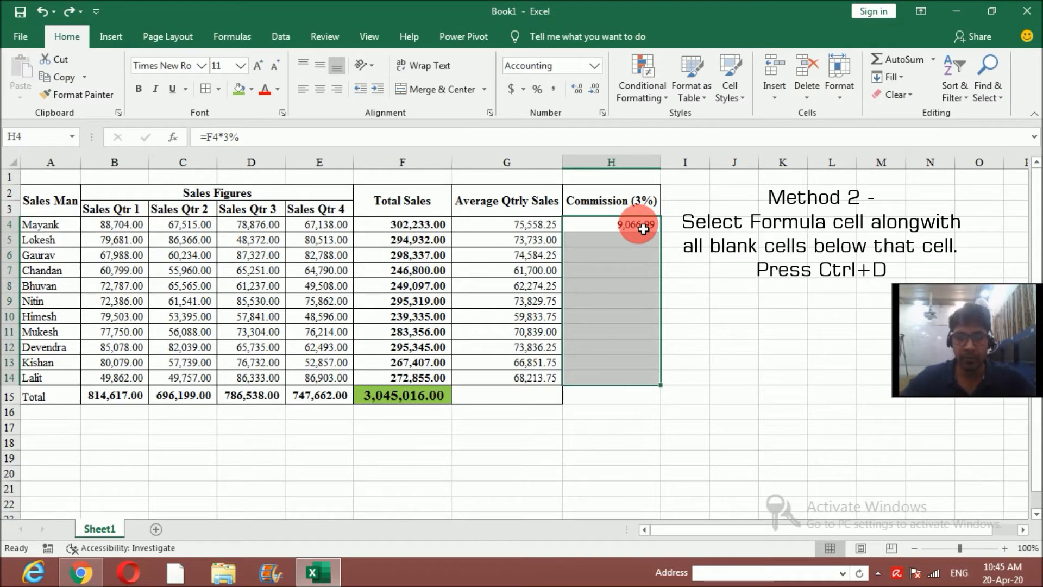
pyautogui.hotkey('ctrl', 'd')
# - Clear the contents of H5:H15, keeping only the commission formula in H4
pyautogui.click(604, 238)
pyautogui.moveTo(603, 239); pyautogui.dragTo(606, 393)
pyautogui.press('Delete')
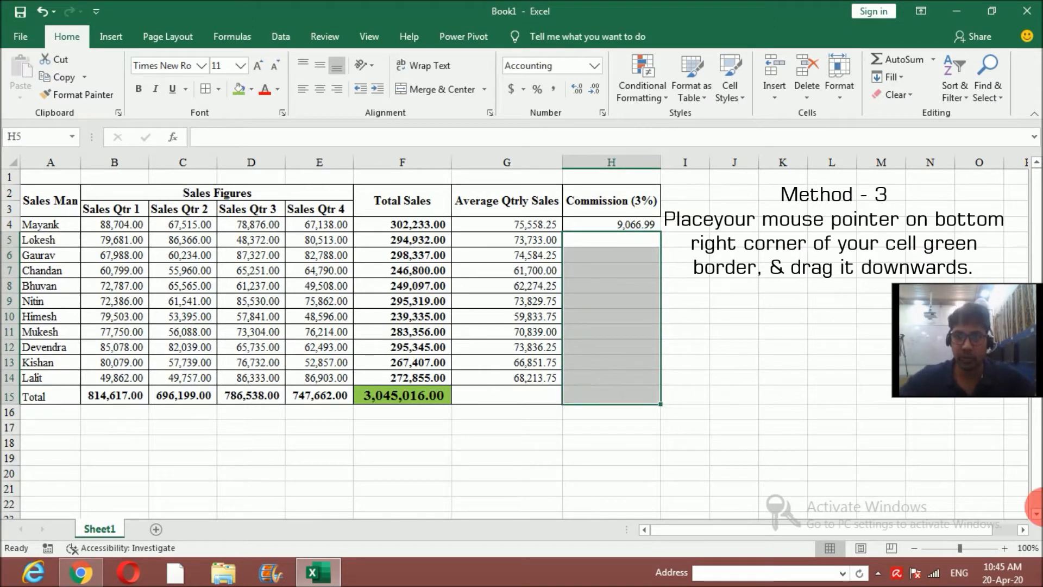
# - AutoFill the commission formula from H4 down to H14
pyautogui.click(589, 232)
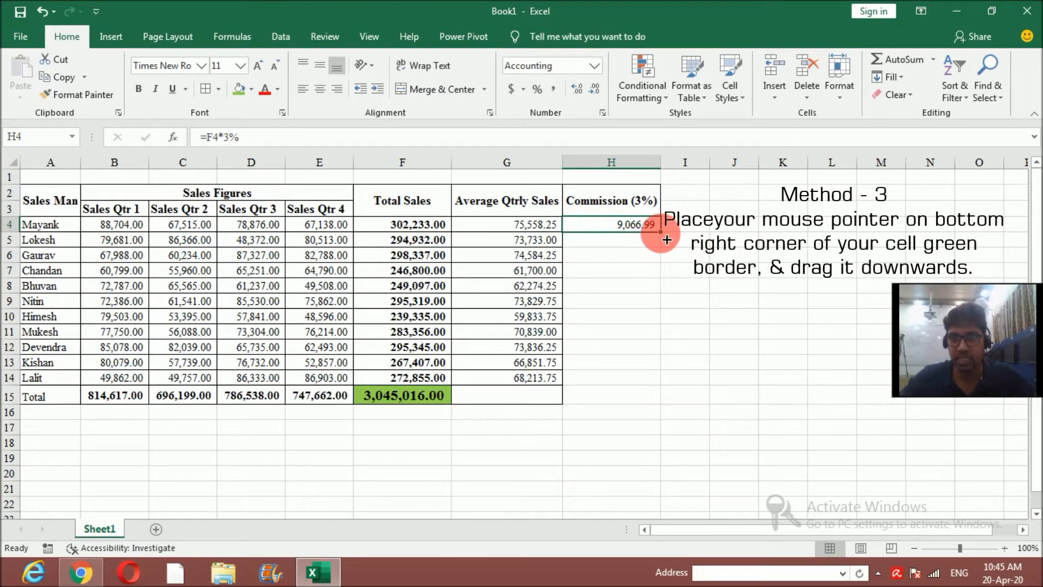
pyautogui.moveTo(666, 239); pyautogui.dragTo(667, 382)
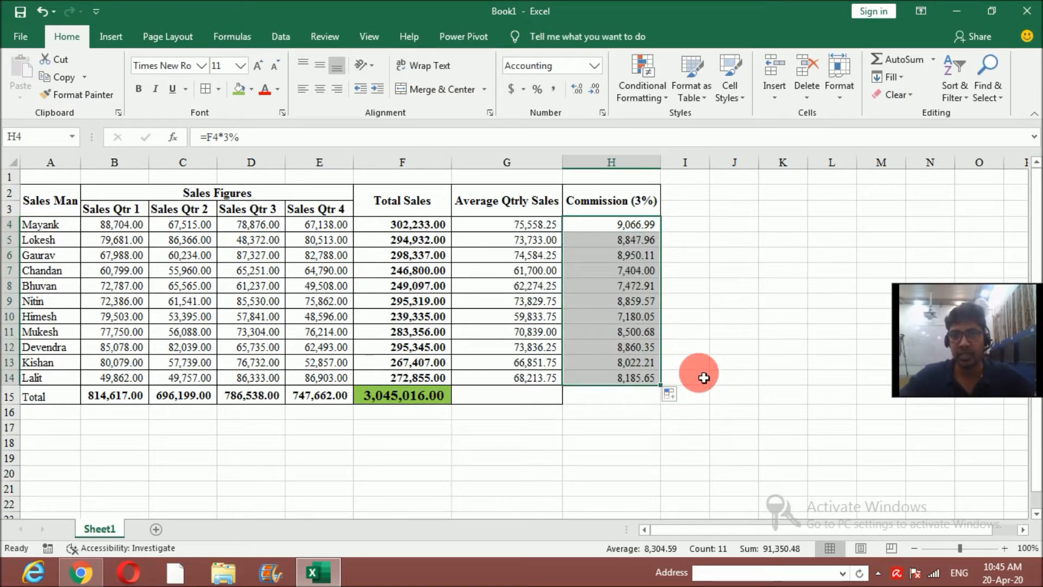
pyautogui.click(704, 404)
# - Copy the column total formula from E15 to H15 to total the commissions
pyautogui.click(602, 399)
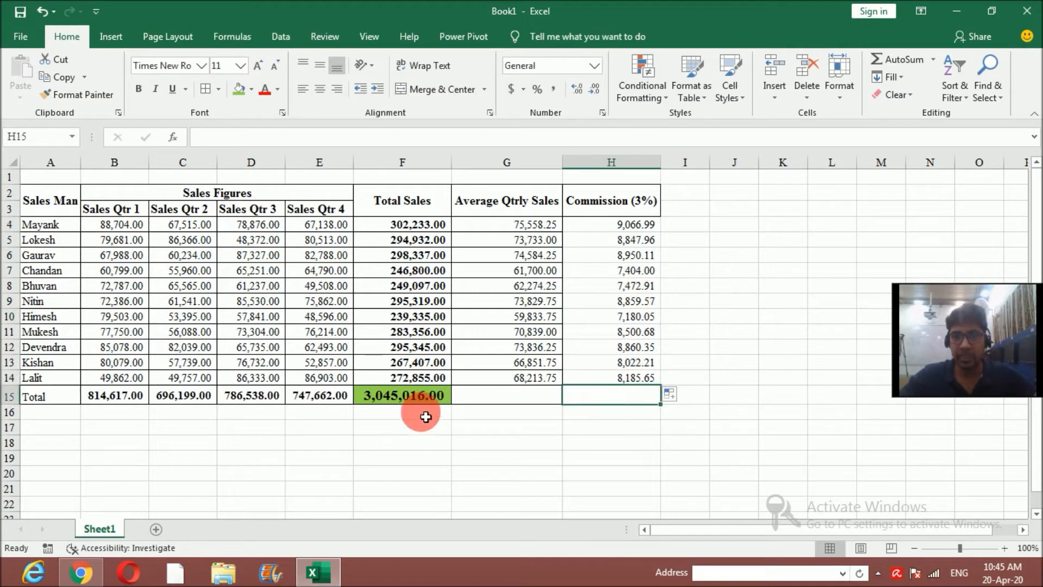
pyautogui.click(334, 396)
pyautogui.hotkey('ctrl', 'c')
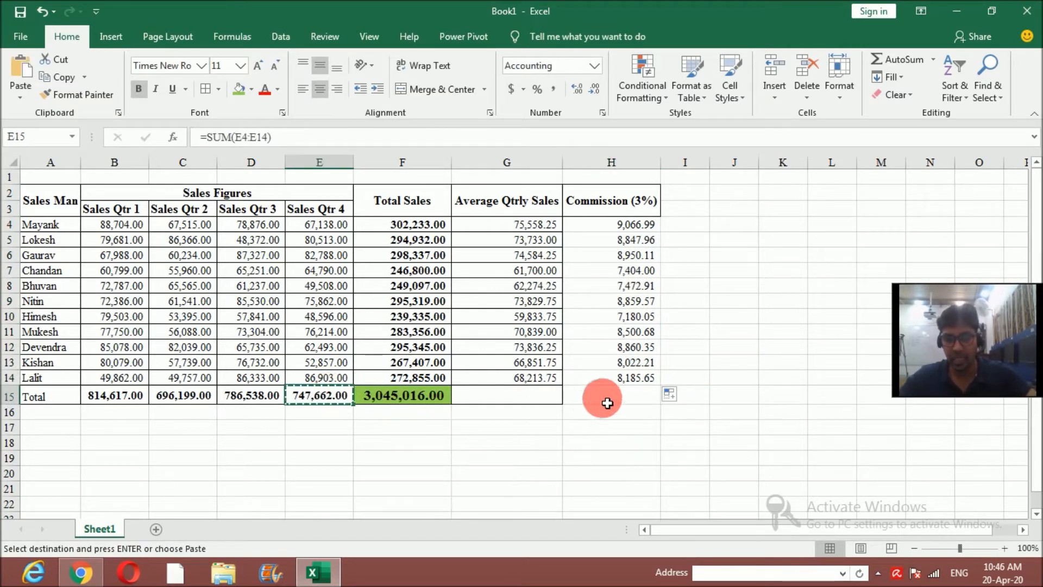
pyautogui.click(602, 396)
pyautogui.hotkey('ctrl', 'v')
pyautogui.press('Escape')
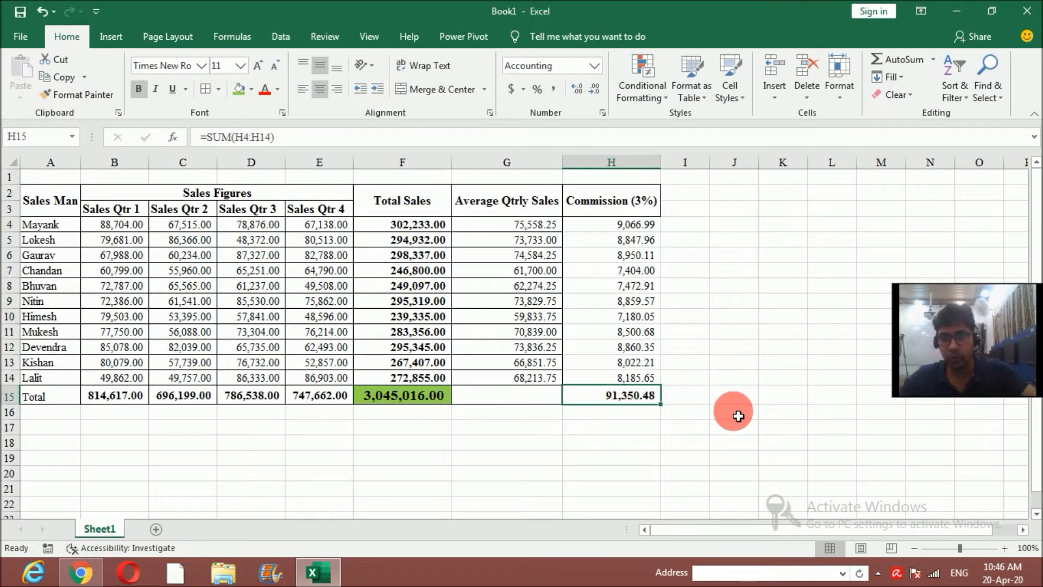
pyautogui.click(681, 400)
pyautogui.click(617, 400)
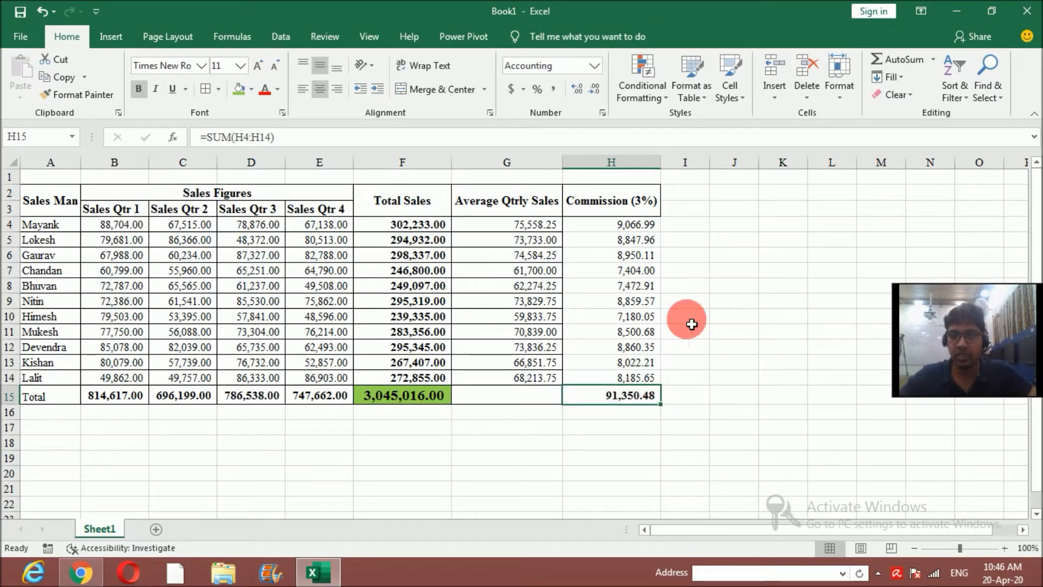
# - Inspect the Commission (3%) heading, the Total Sales formula in F4 and the commission formula in H4
pyautogui.click(610, 212)
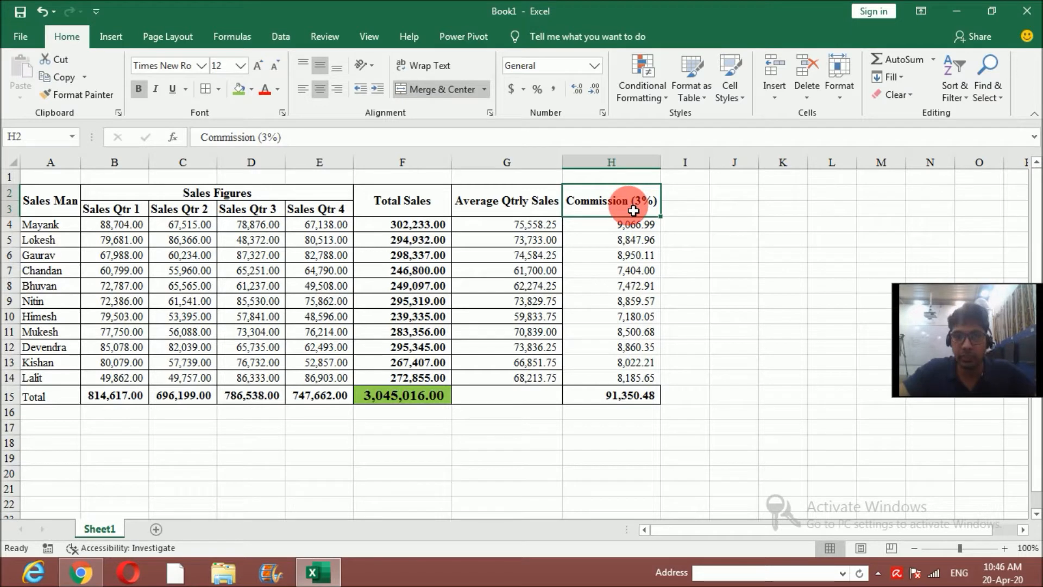
pyautogui.click(631, 213)
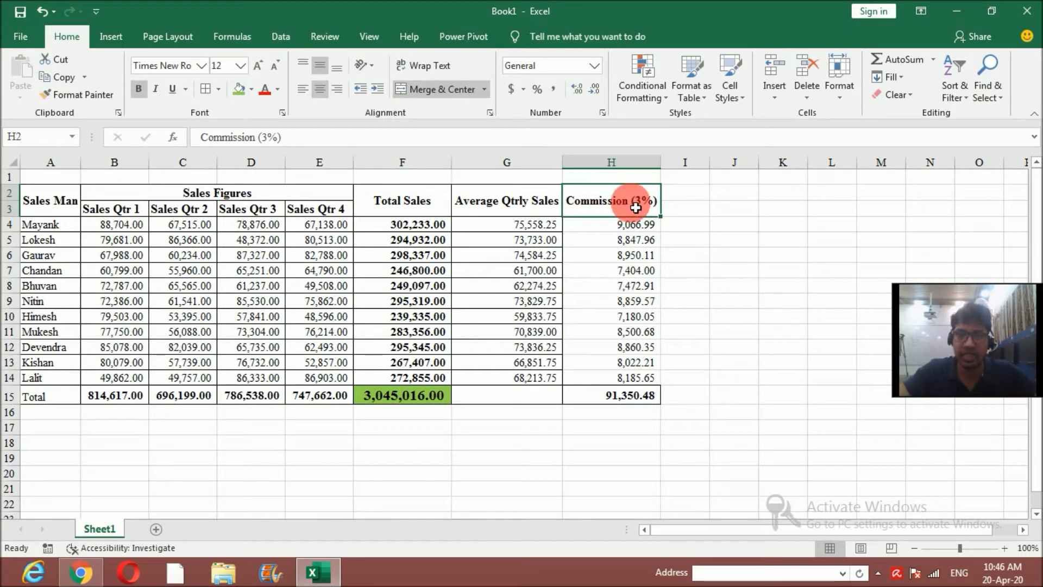
pyautogui.click(400, 224)
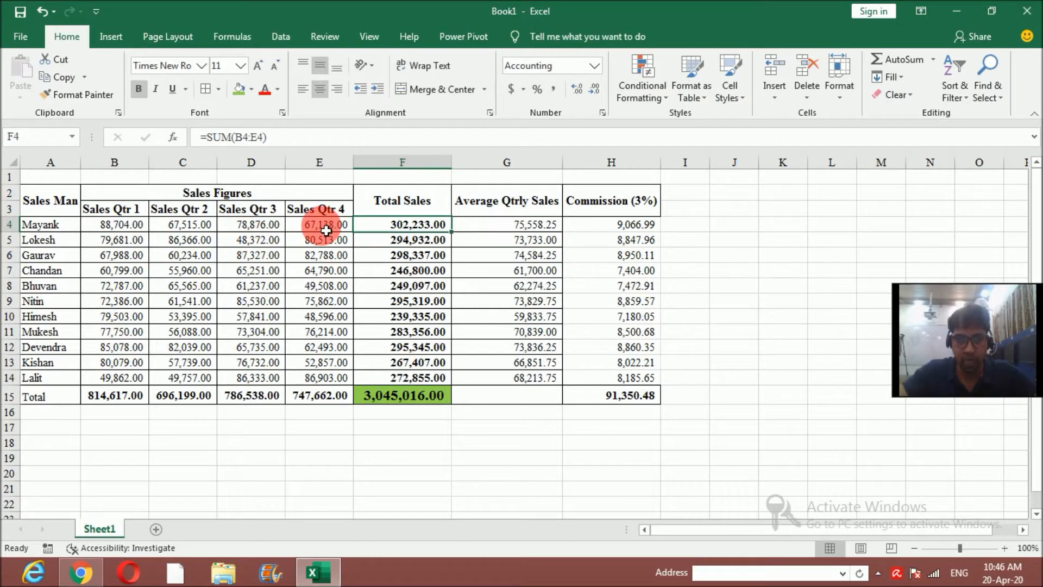
pyautogui.click(604, 225)
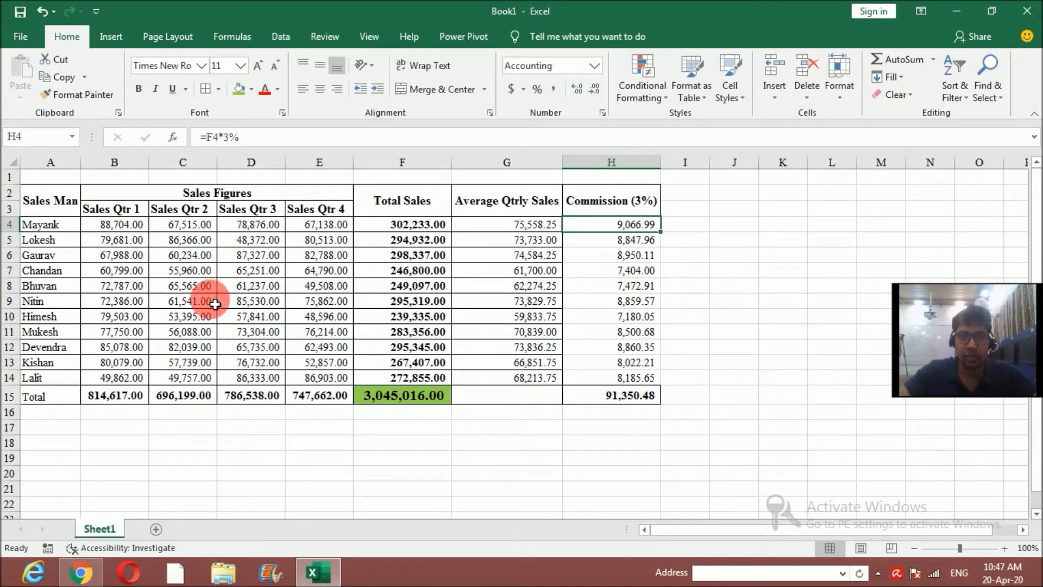
# - Open the recommended charts for the sales data in A2:E14 and preview the Clustered Column option
pyautogui.moveTo(39, 203); pyautogui.dragTo(300, 381)
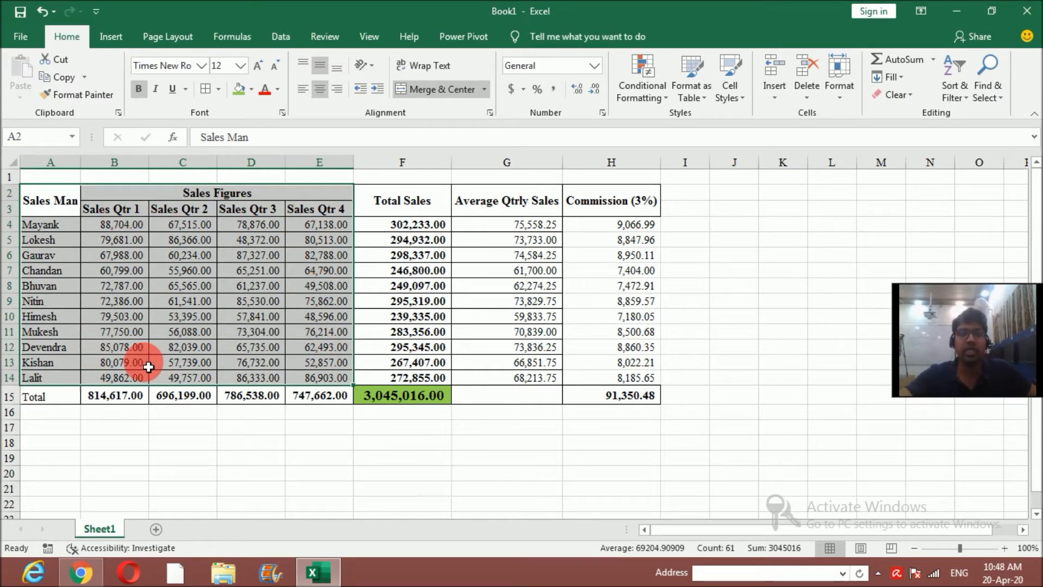
pyautogui.click(112, 38)
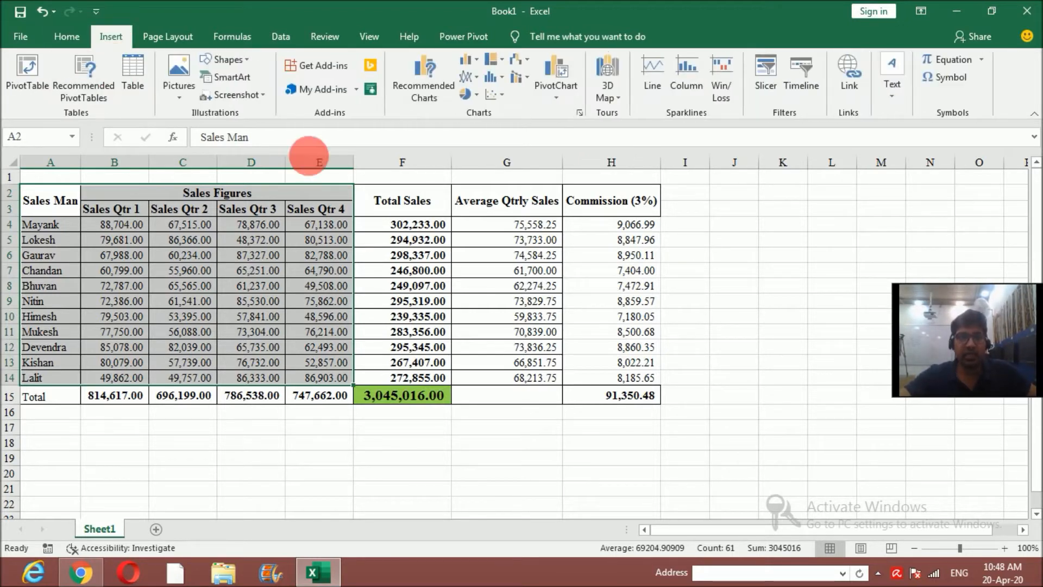
pyautogui.click(423, 86)
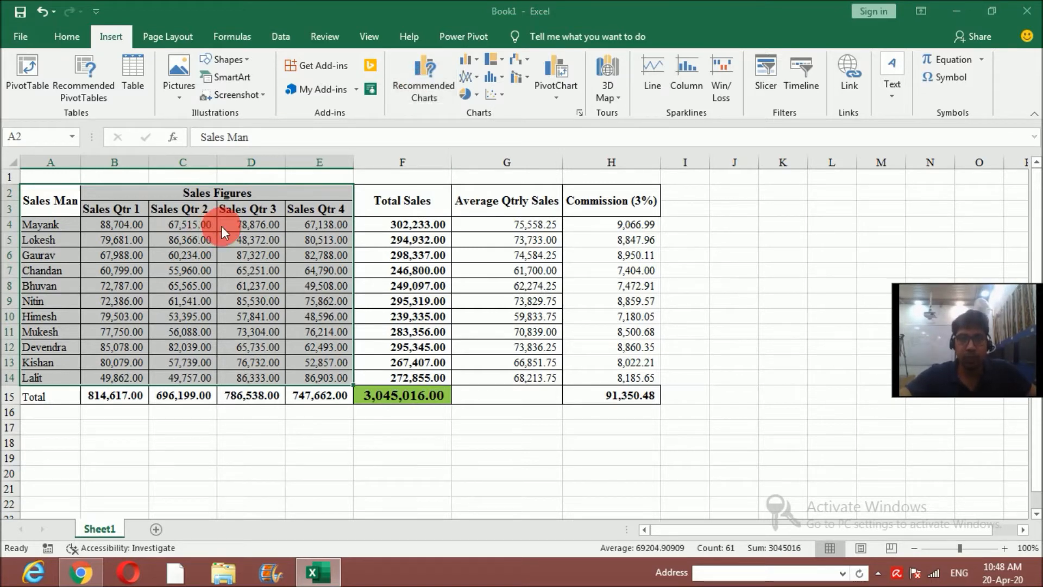
pyautogui.moveTo(475, 63)
pyautogui.mouseDown()
pyautogui.moveTo(534, 79)
pyautogui.moveTo(591, 53)
pyautogui.mouseUp()
pyautogui.click(491, 138)
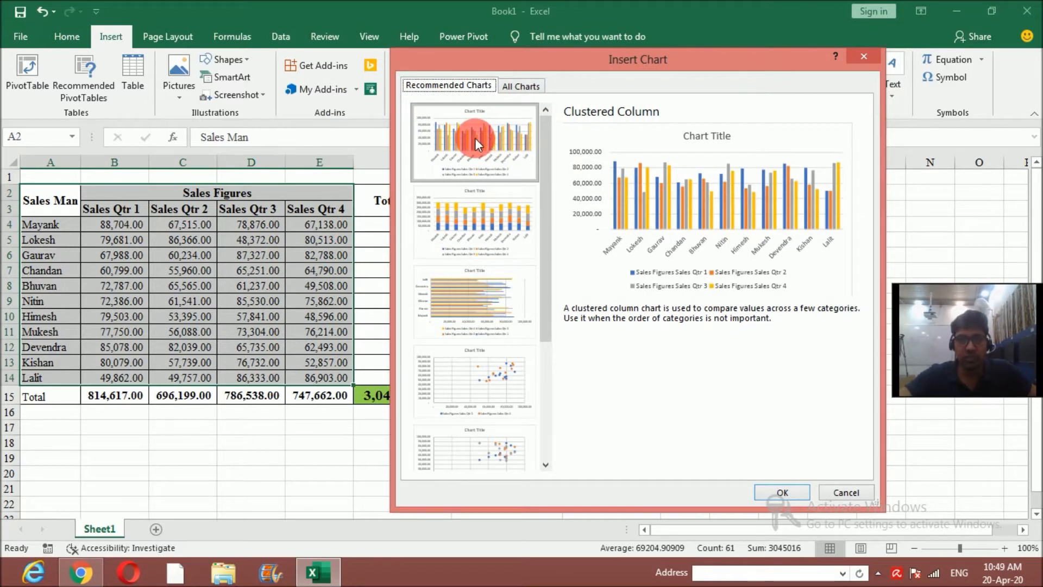
pyautogui.click(618, 230)
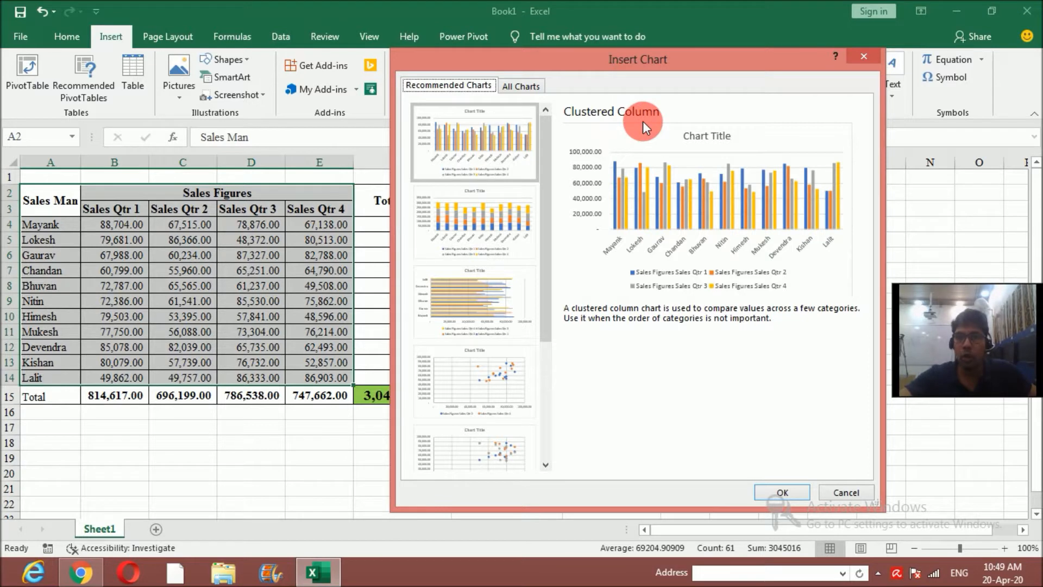
# - Preview the other recommended chart types, including Clustered Bar, Pareto, Stacked Bar and Scatter
pyautogui.click(471, 294)
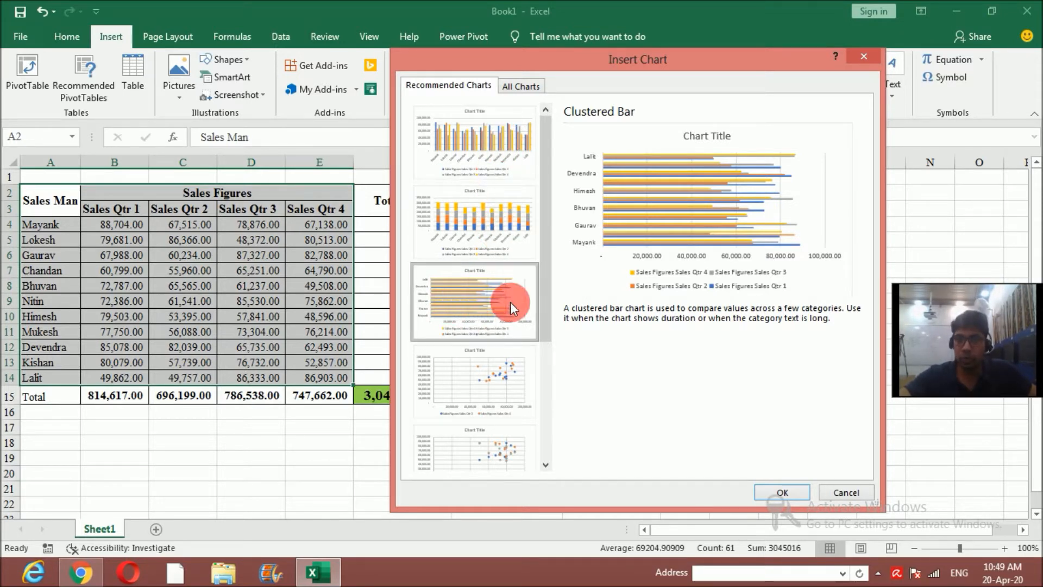
pyautogui.moveTo(548, 209); pyautogui.dragTo(546, 344)
pyautogui.click(474, 438)
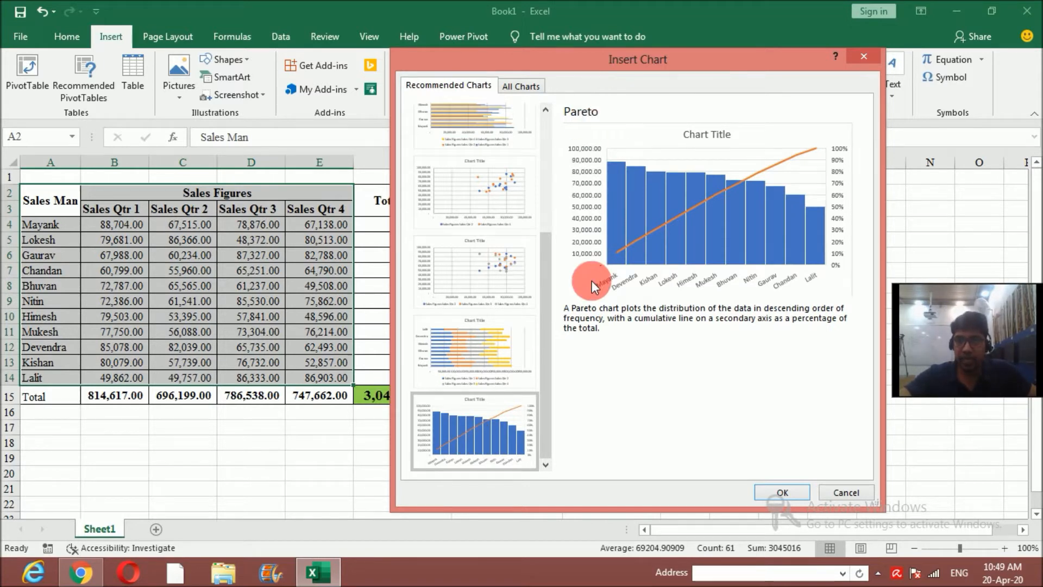
pyautogui.click(508, 345)
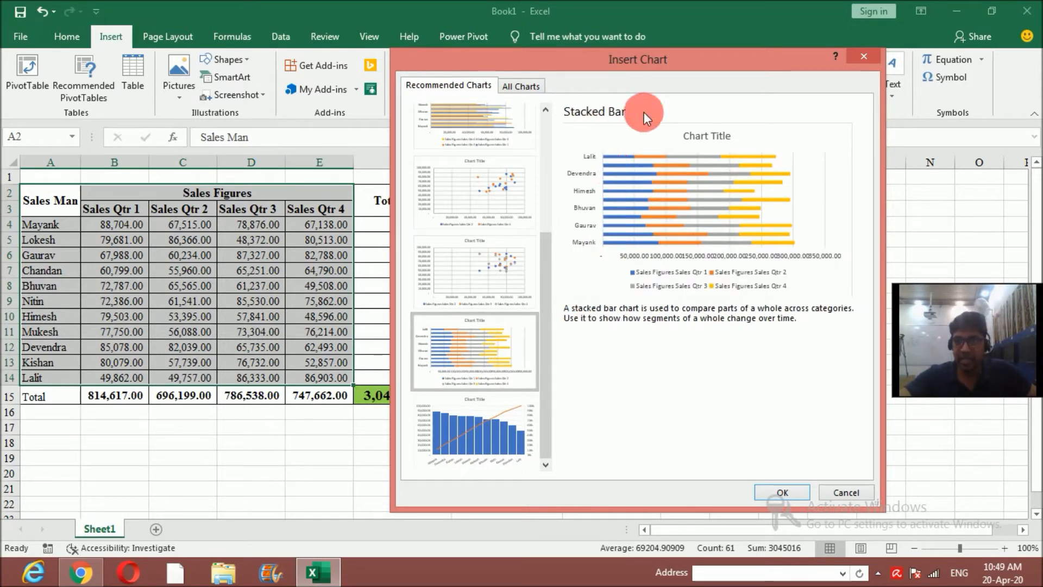
pyautogui.click(480, 276)
pyautogui.click(478, 182)
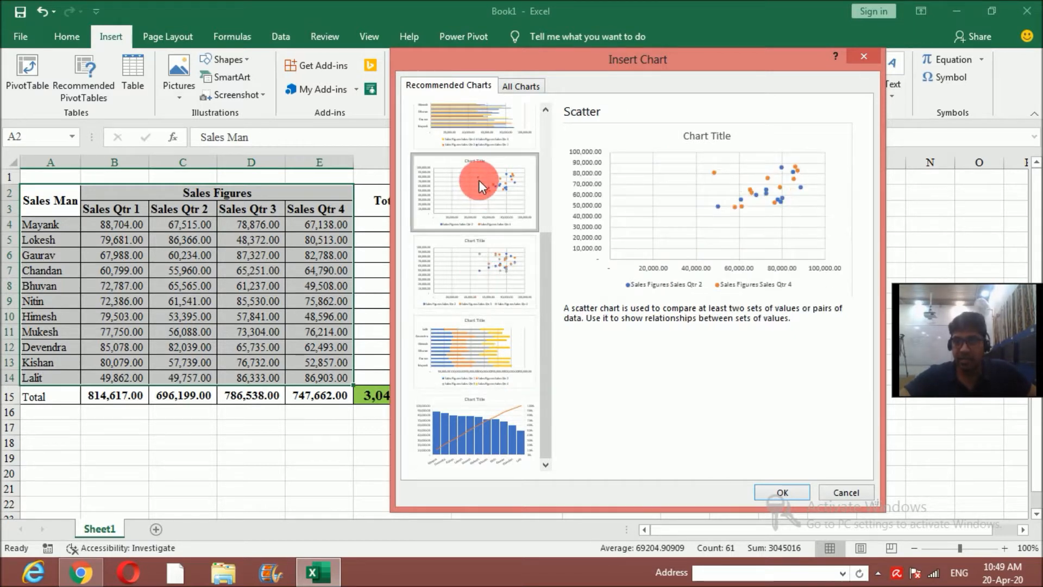
pyautogui.click(461, 278)
pyautogui.click(489, 191)
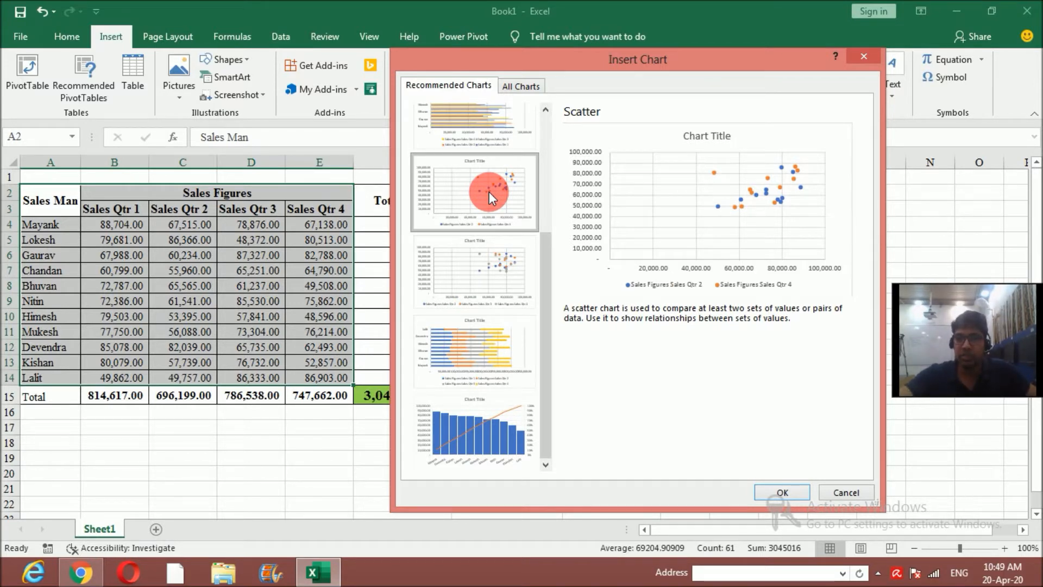
# - Insert the recommended Clustered Column chart for the quarterly sales figures
pyautogui.moveTo(543, 264); pyautogui.dragTo(520, 140)
pyautogui.click(481, 145)
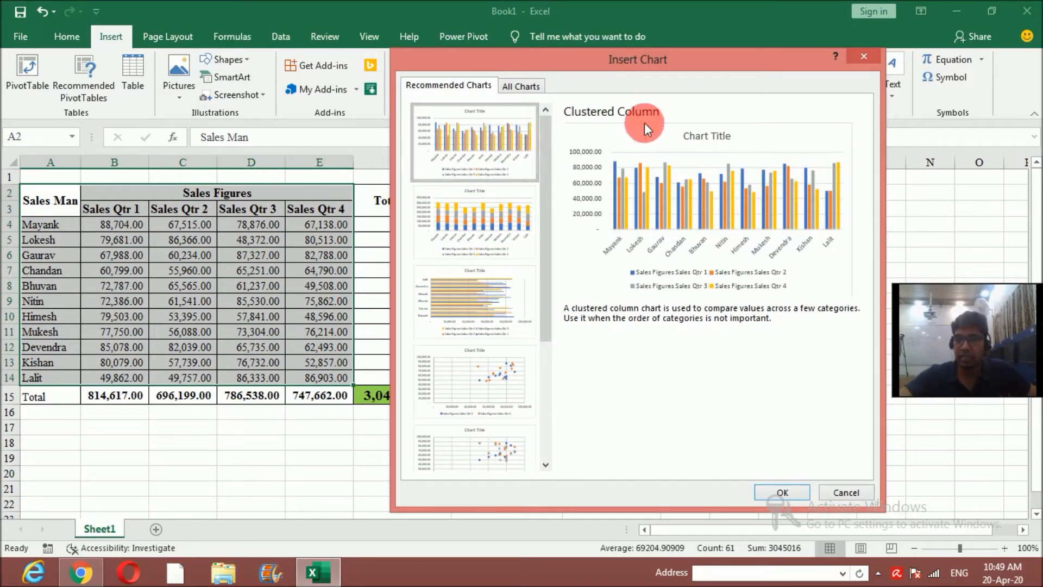
pyautogui.click(782, 493)
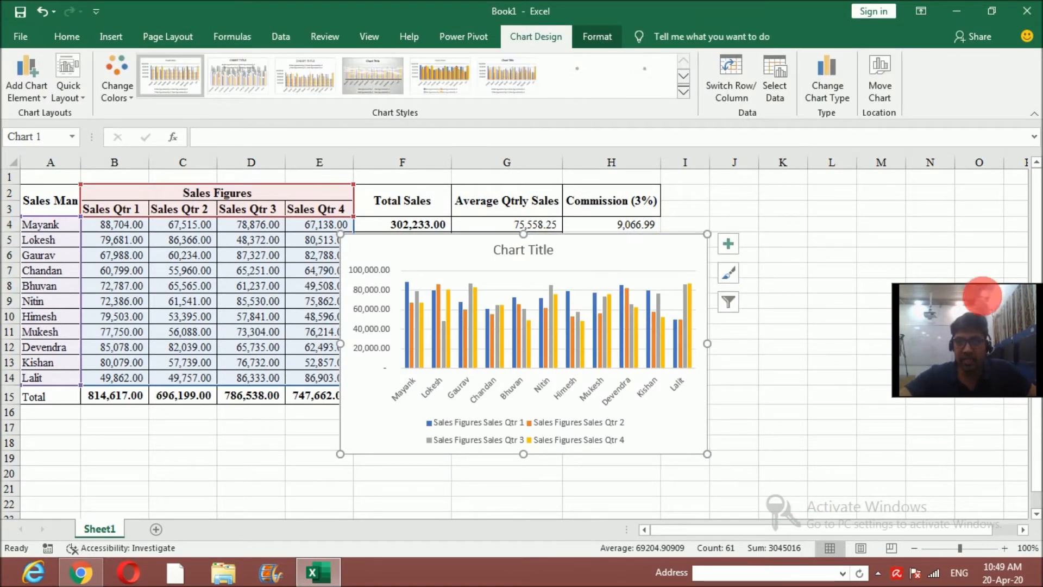
# - Move the column chart beside the quarterly sales figures, starting at column F, and enlarge it to about column N
pyautogui.moveTo(1035, 261); pyautogui.dragTo(1038, 292)
pyautogui.moveTo(570, 235)
pyautogui.mouseDown()
pyautogui.moveTo(515, 231)
pyautogui.moveTo(481, 211)
pyautogui.moveTo(477, 194)
pyautogui.mouseUp()
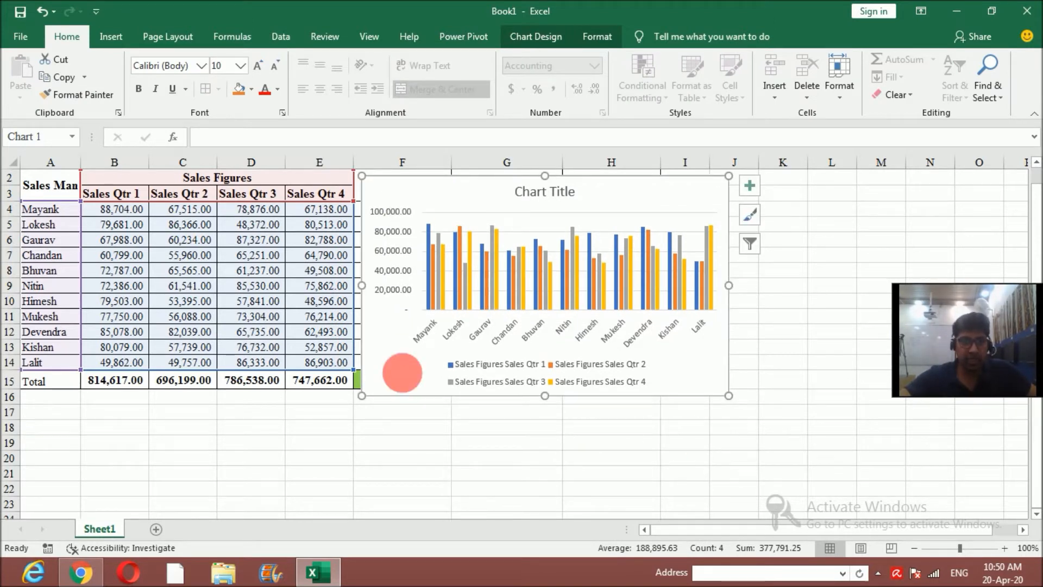
pyautogui.click(197, 211)
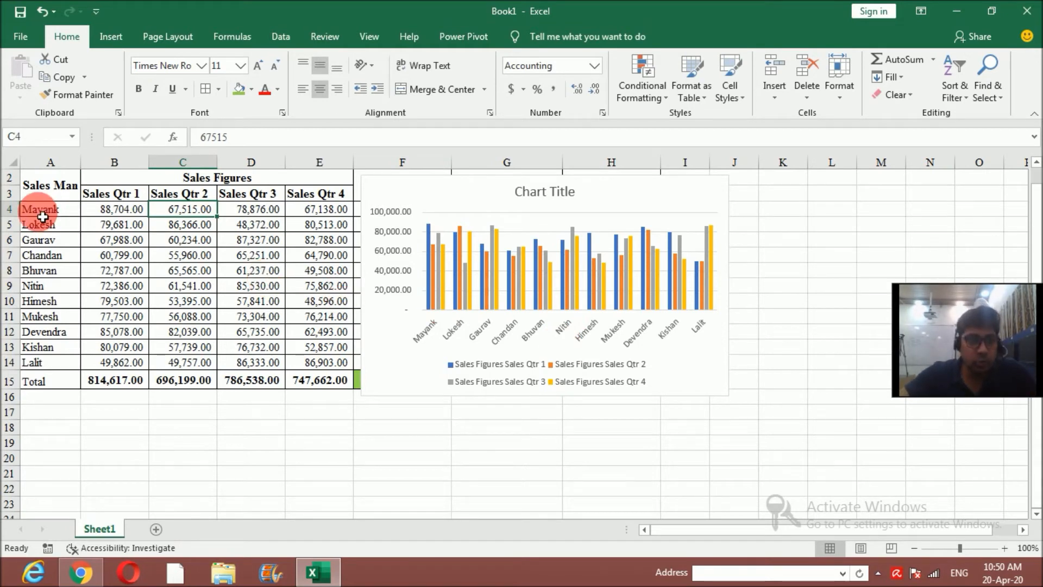
pyautogui.click(747, 429)
pyautogui.scroll(1, 749, 438)
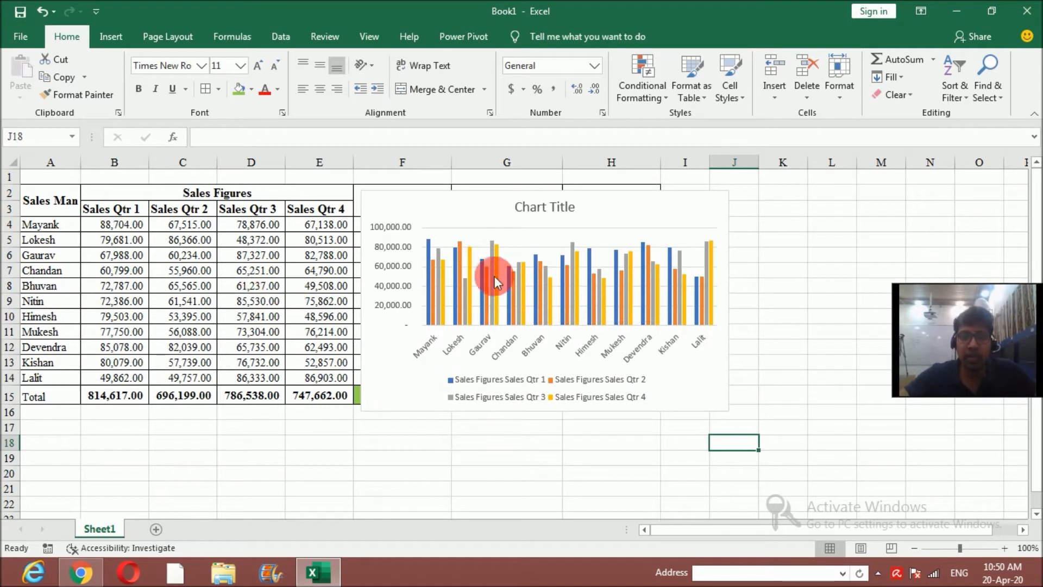
pyautogui.click(202, 318)
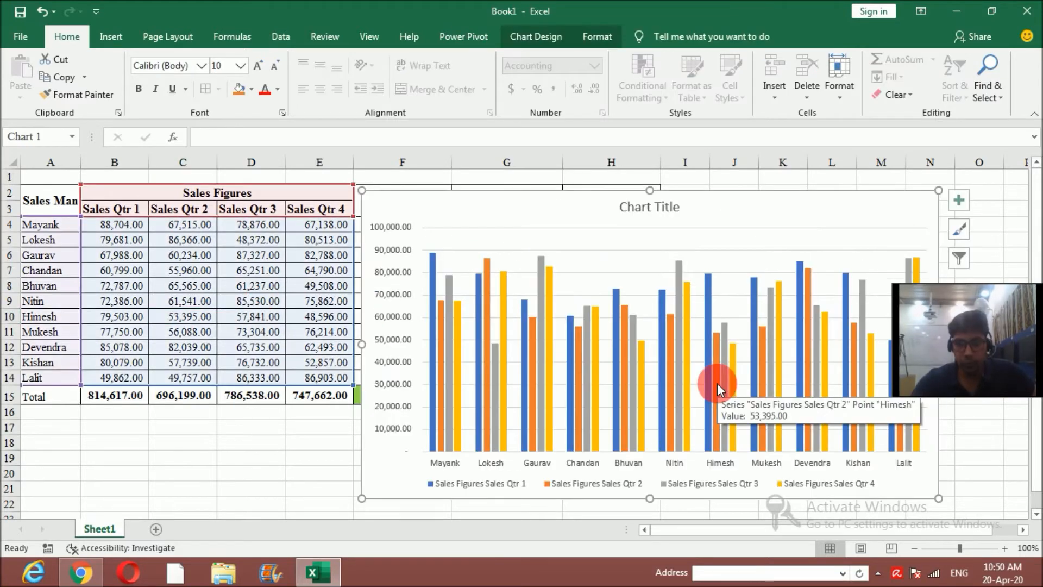
pyautogui.press('ctrl')
pyautogui.press('Down')
pyautogui.press('Down')
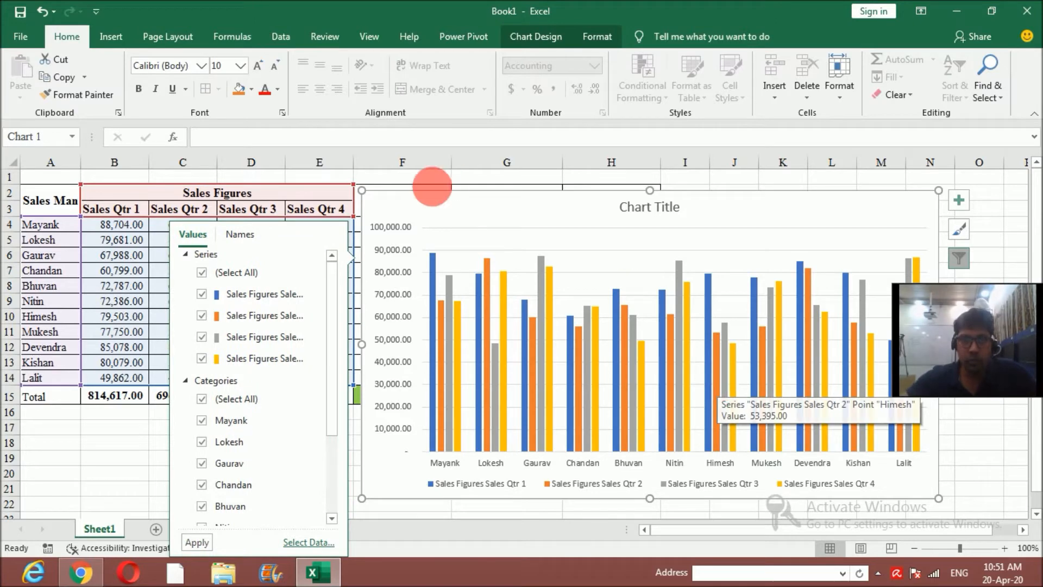
pyautogui.click(423, 196)
pyautogui.hotkey('ctrl', '1')
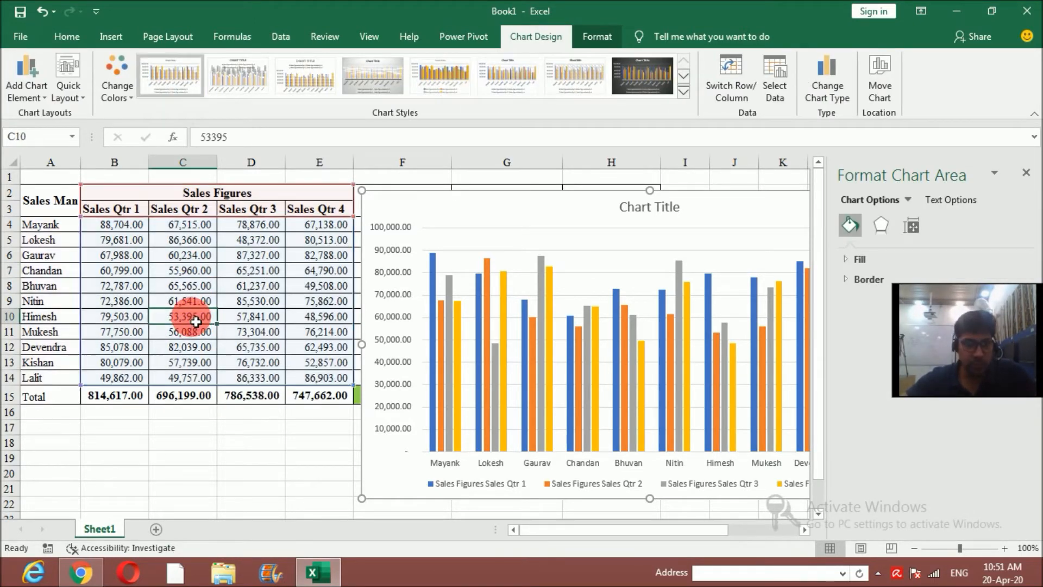
# - Set the Sales Qtr 2 figure in C10 to 70000 and check the matching bar in the chart
pyautogui.click(198, 321)
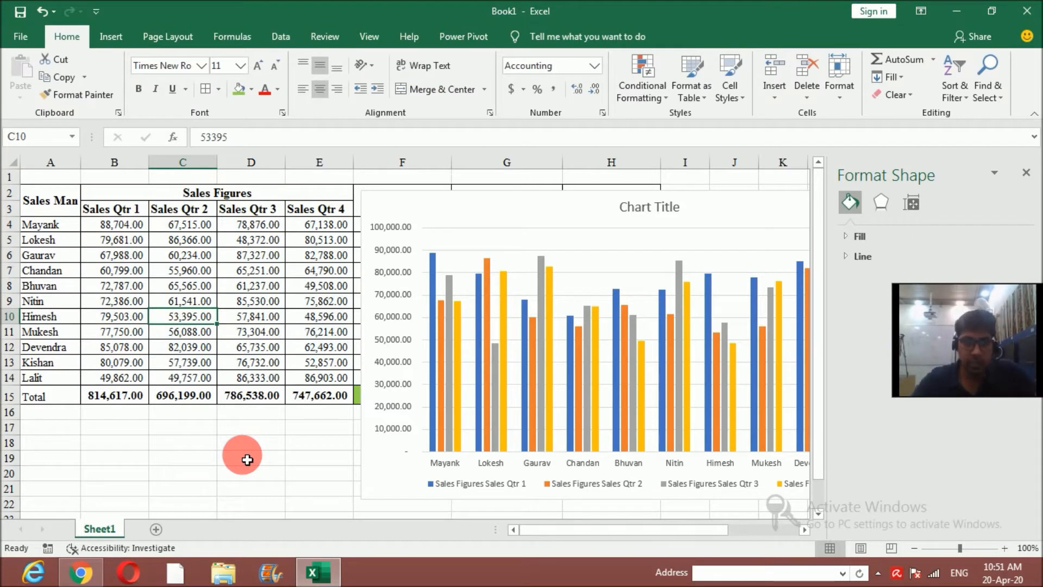
pyautogui.write('70000')
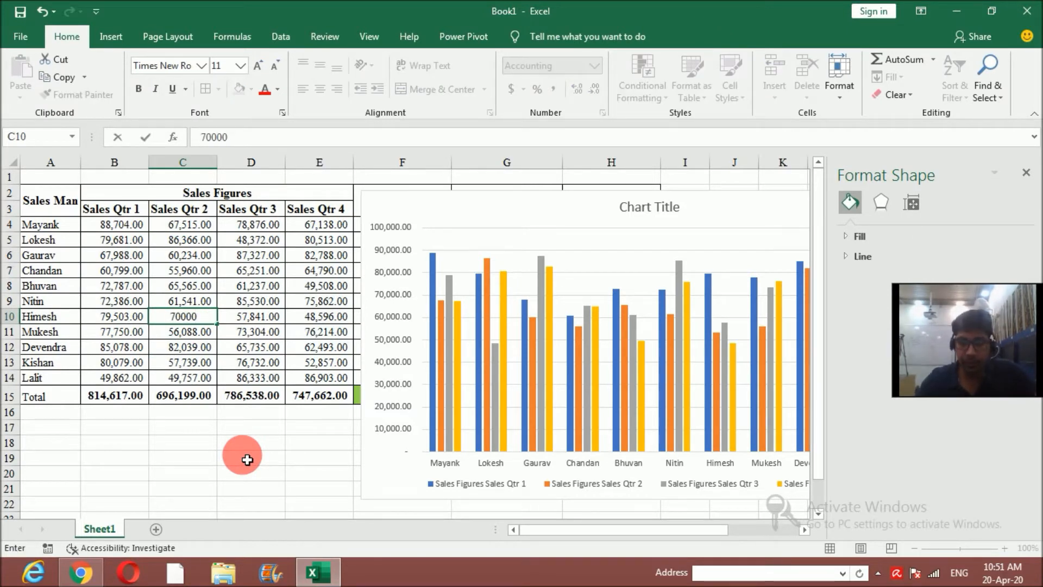
pyautogui.press('Return')
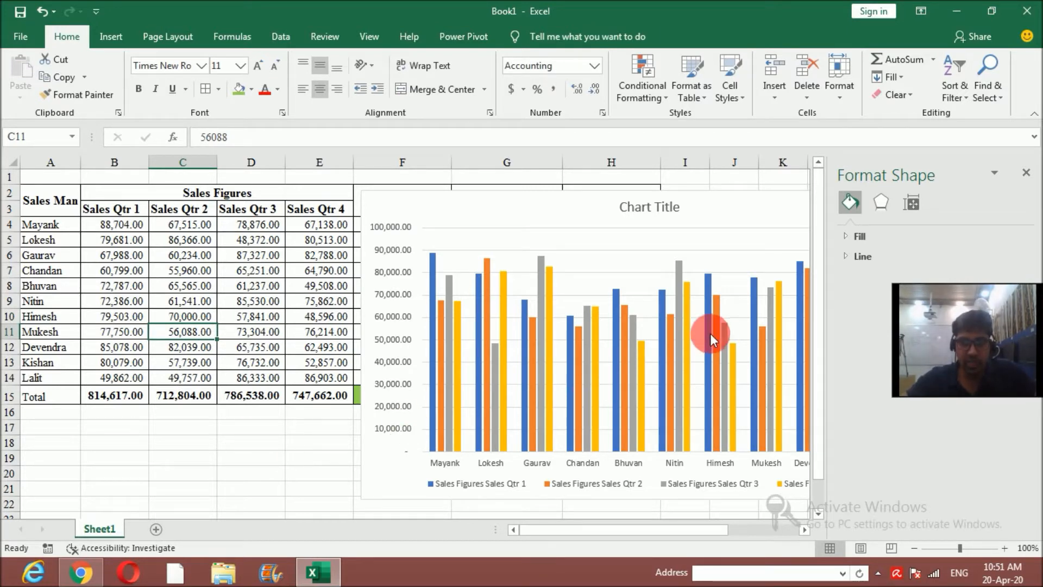
pyautogui.moveTo(718, 299)
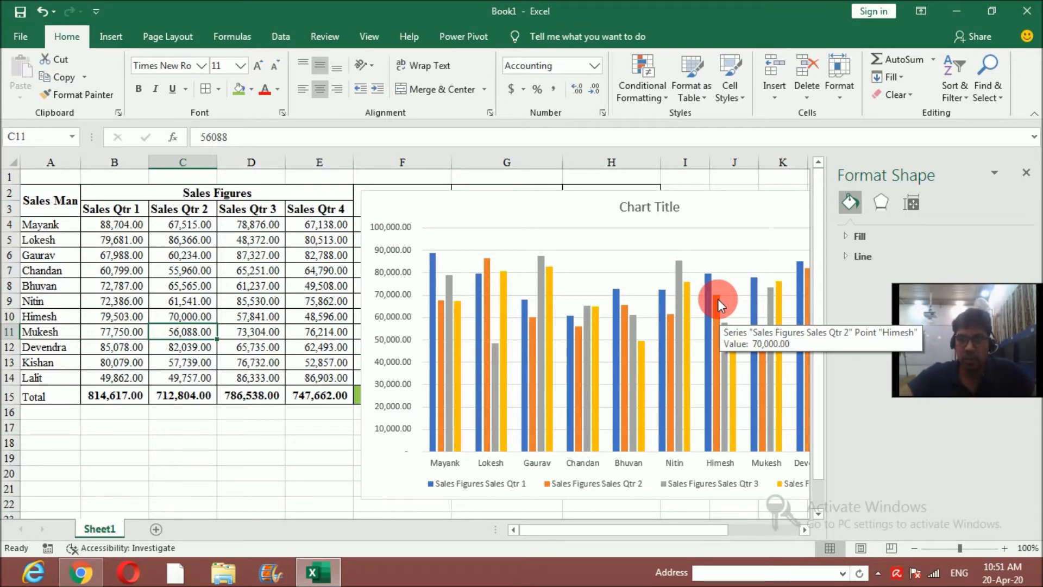
# - Close the Format Shape pane and select the chart
pyautogui.click(1026, 172)
pyautogui.click(691, 223)
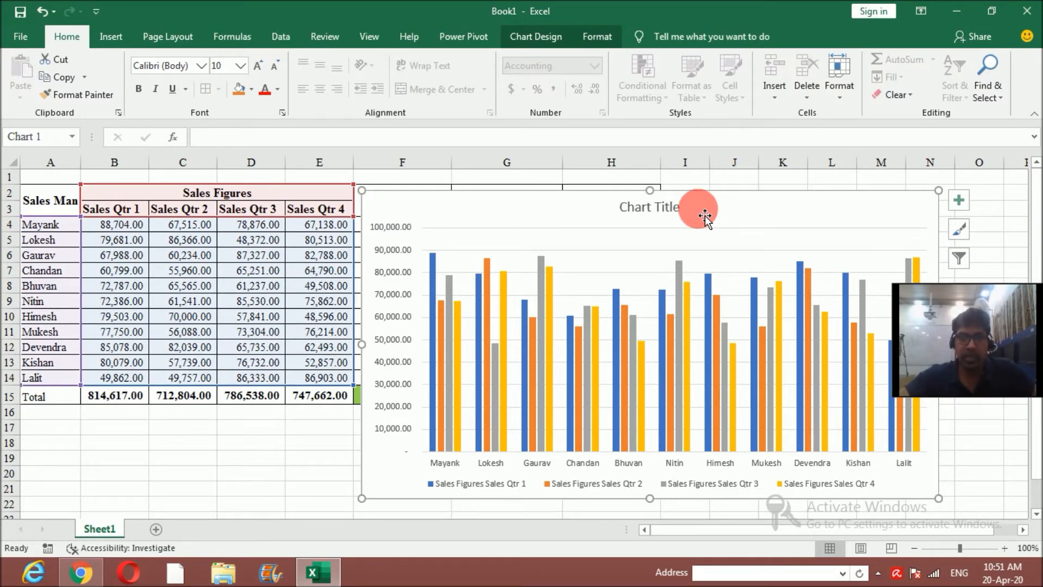
# - Try several chart styles on the column chart, including the one with data labels, and return to the first style with labels kept
pyautogui.click(667, 215)
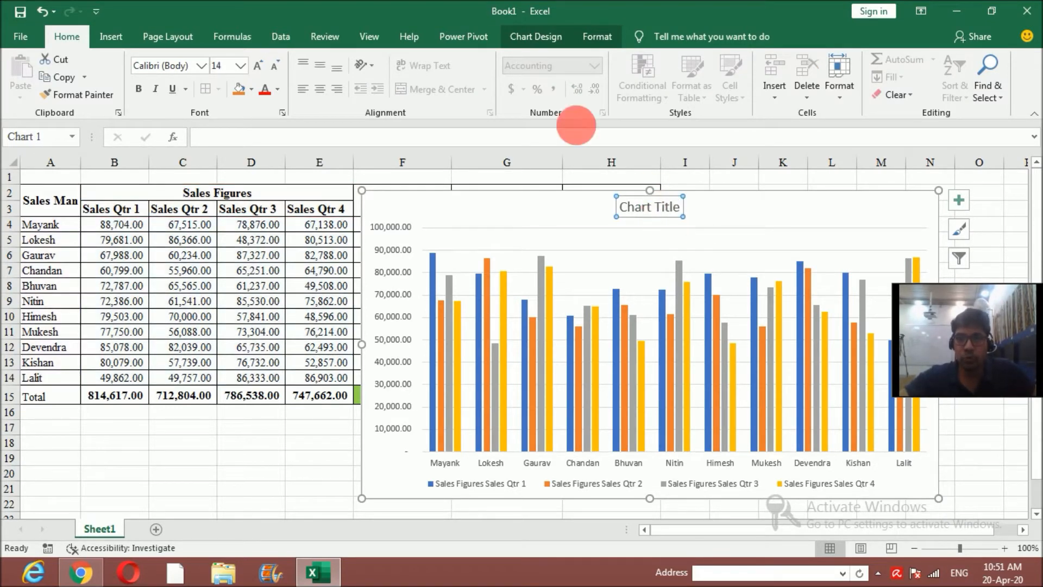
pyautogui.click(536, 36)
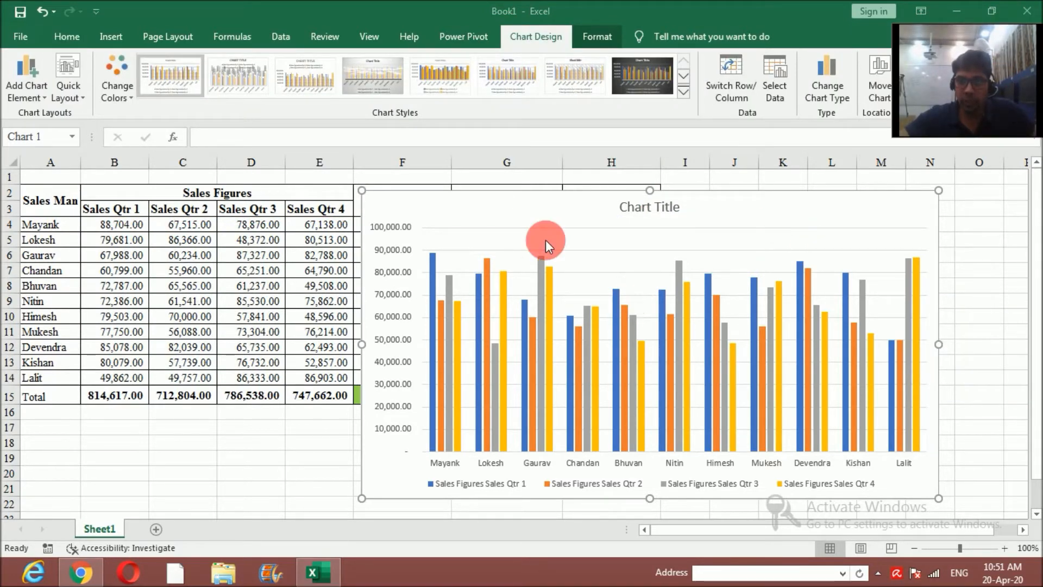
pyautogui.click(441, 82)
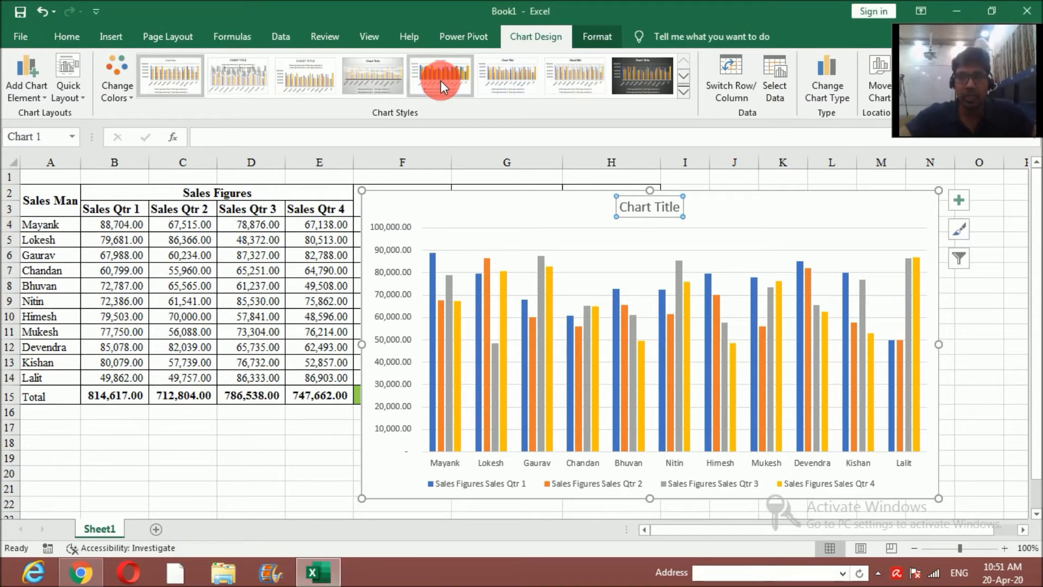
pyautogui.click(513, 78)
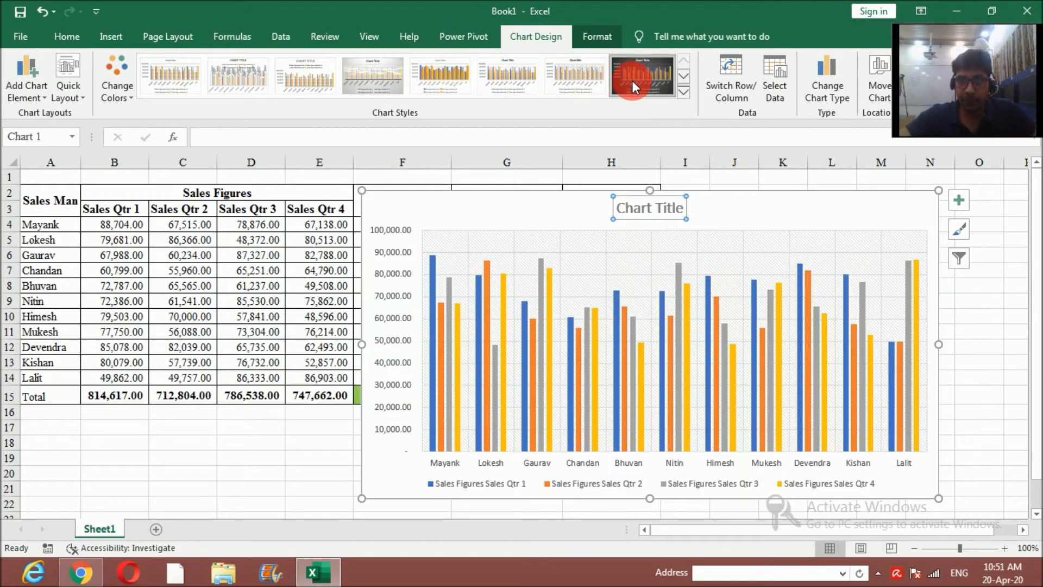
pyautogui.click(631, 80)
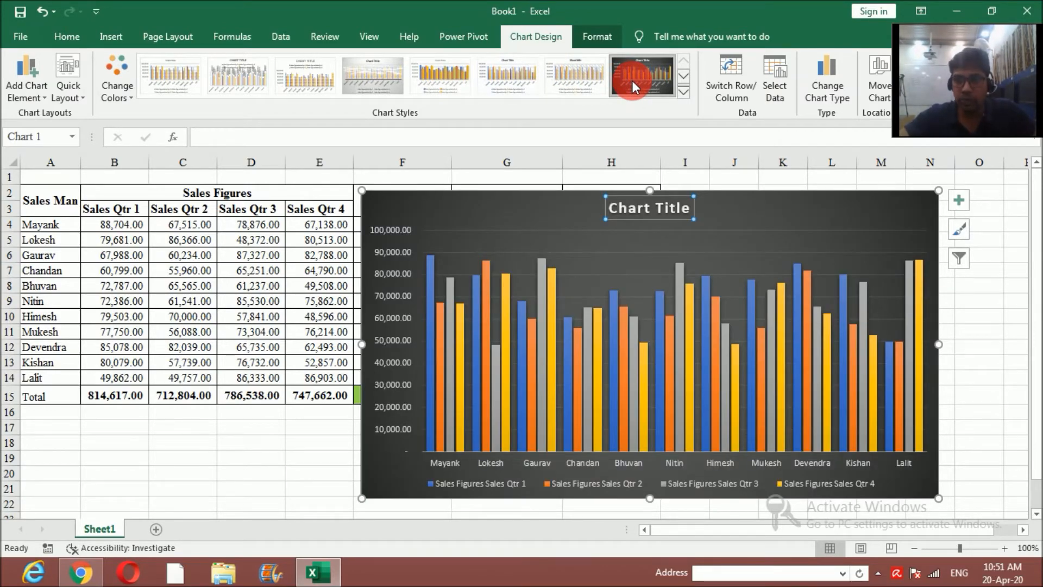
pyautogui.click(320, 73)
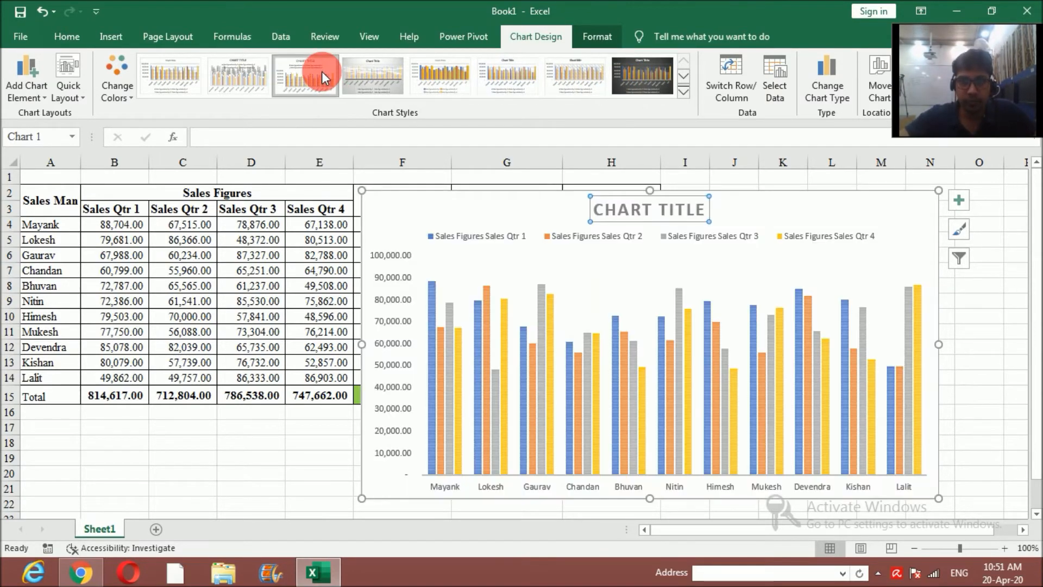
pyautogui.click(248, 70)
pyautogui.click(171, 70)
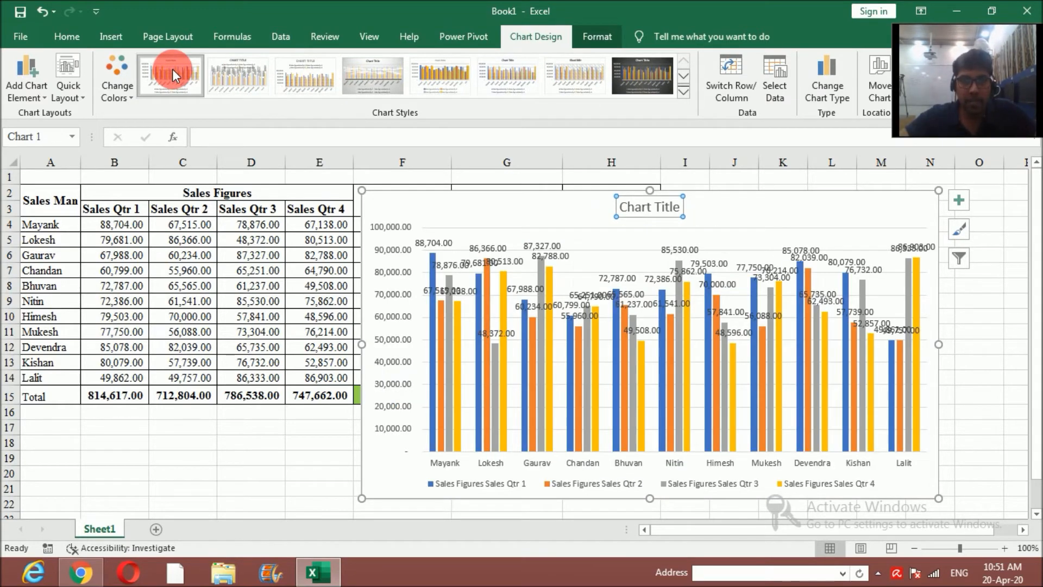
# - Try the dark style and the remaining chart styles, such as outlined columns and fading columns, on the column chart
pyautogui.click(624, 84)
pyautogui.click(685, 80)
pyautogui.click(527, 255)
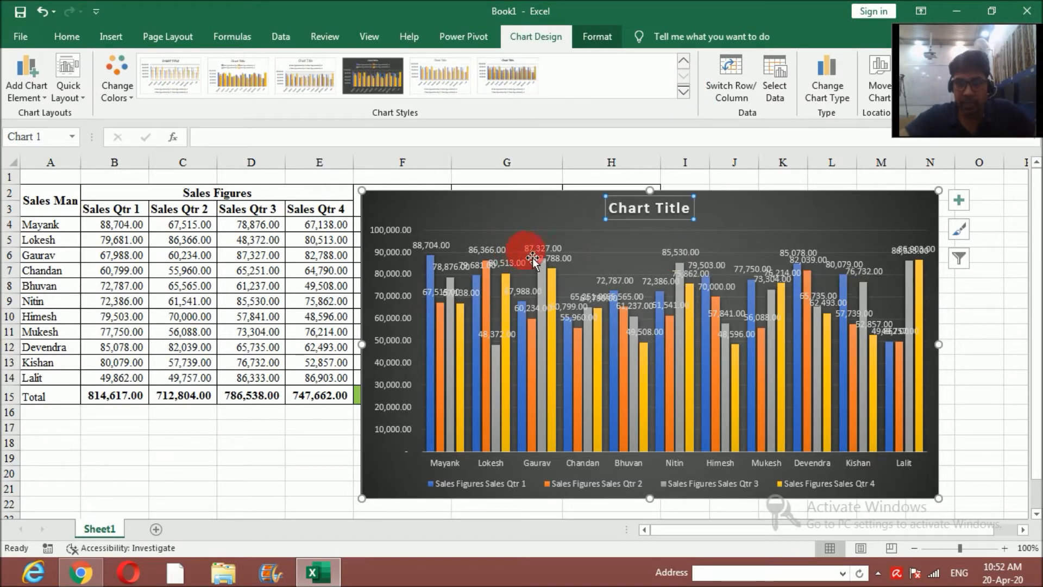
pyautogui.click(682, 262)
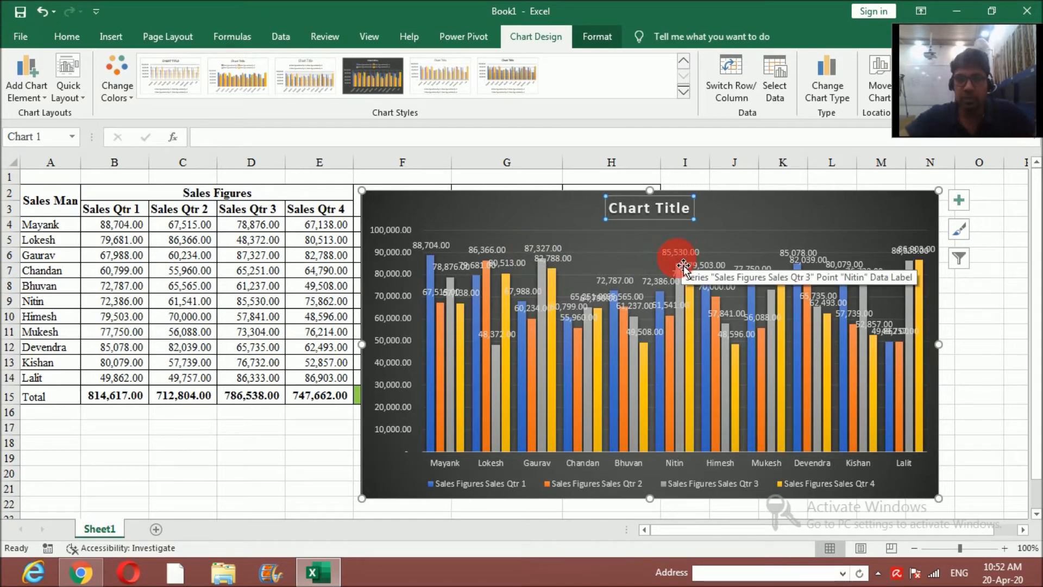
pyautogui.click(445, 90)
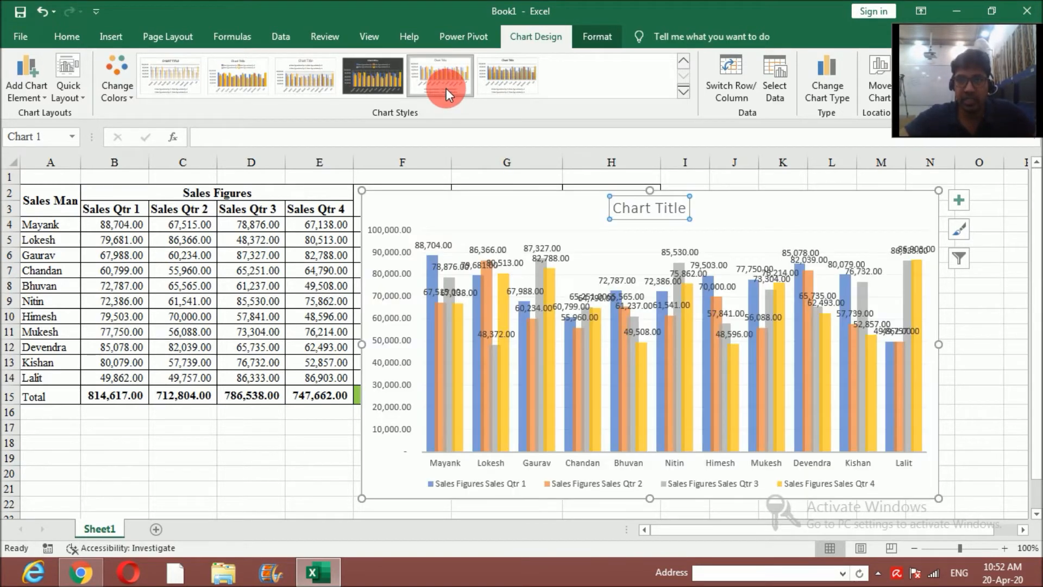
pyautogui.click(521, 83)
pyautogui.click(347, 94)
pyautogui.click(298, 82)
pyautogui.click(250, 78)
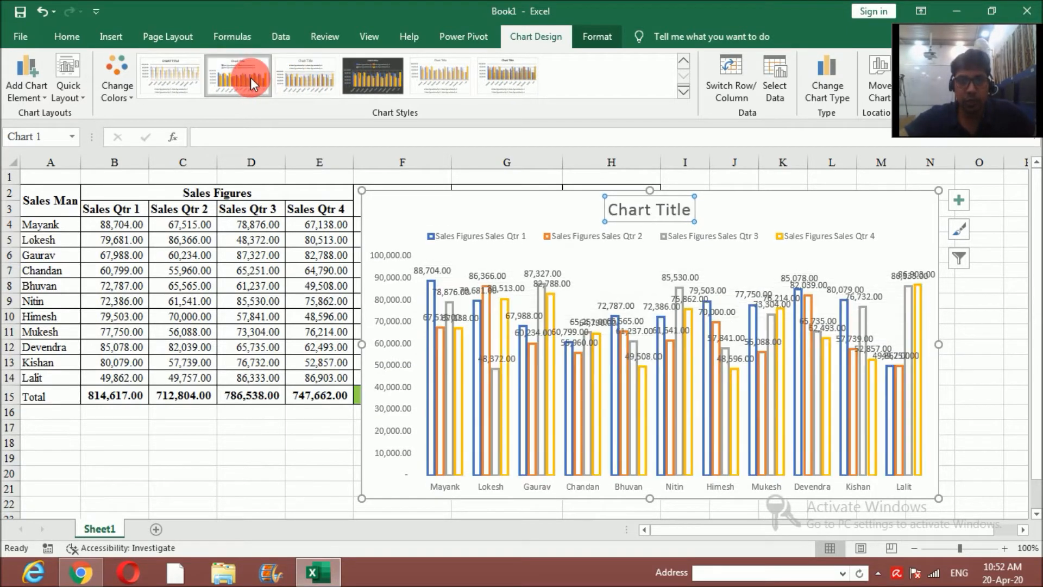
pyautogui.click(171, 77)
# - Apply the dark chart style with outlined glowing columns and the legend above the plot, and select the whole chart
pyautogui.moveTo(431, 328)
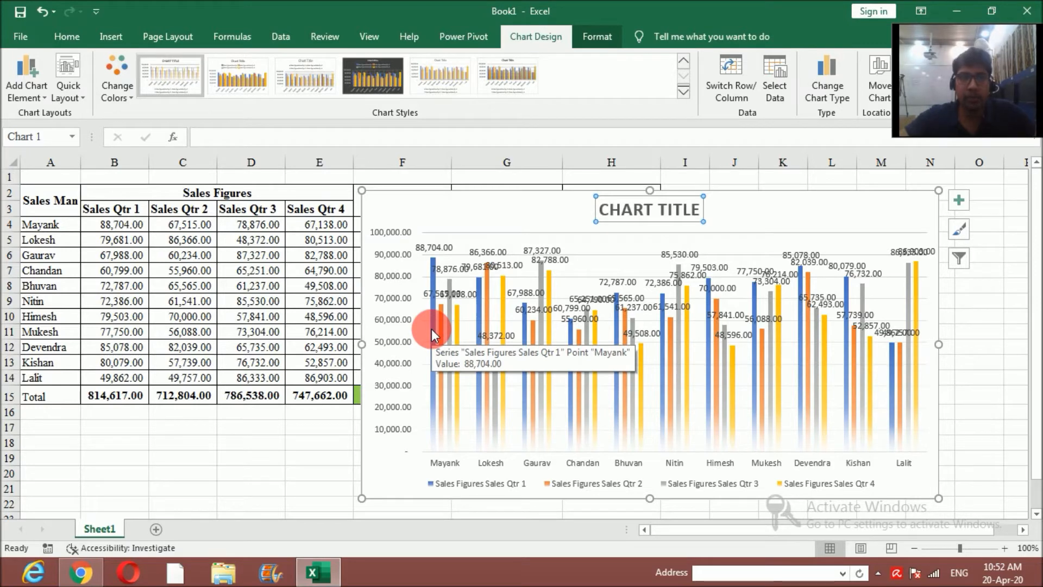
pyautogui.click(296, 84)
pyautogui.click(372, 82)
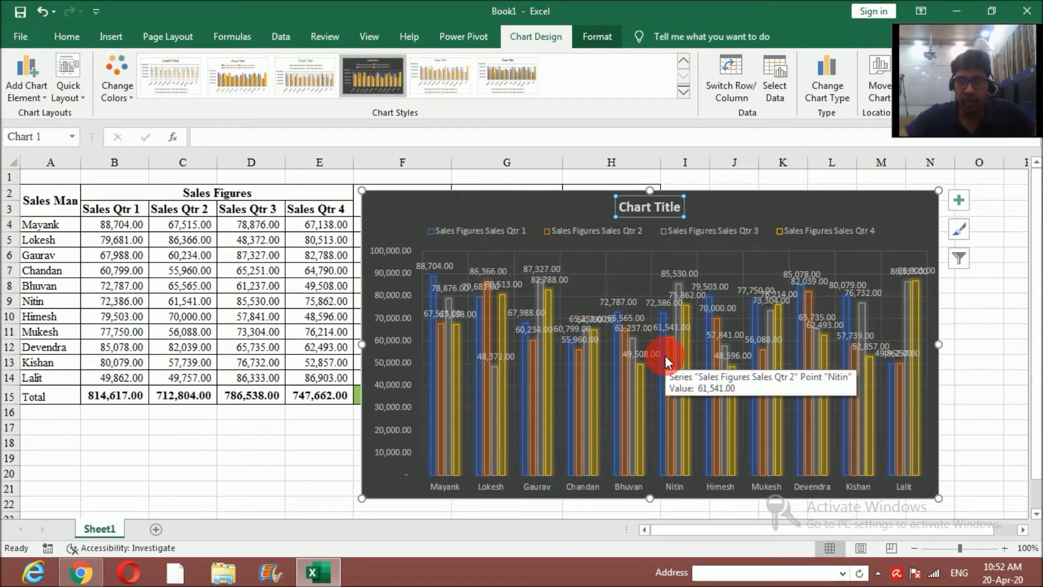
pyautogui.click(441, 200)
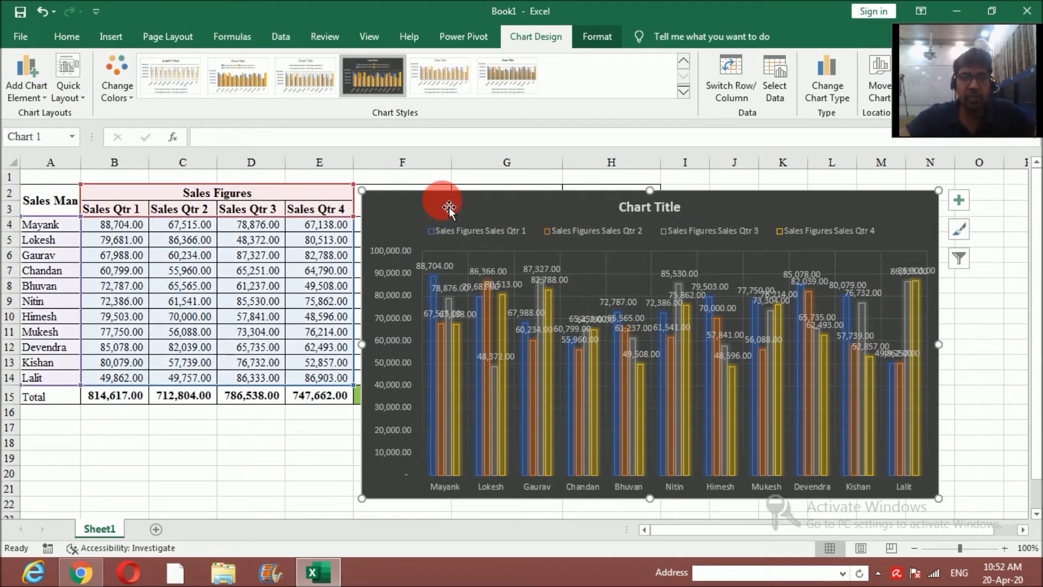
# - Browse the available chart color palettes and choose the first Colorful palette with blue, orange, gray and gold
pyautogui.click(125, 97)
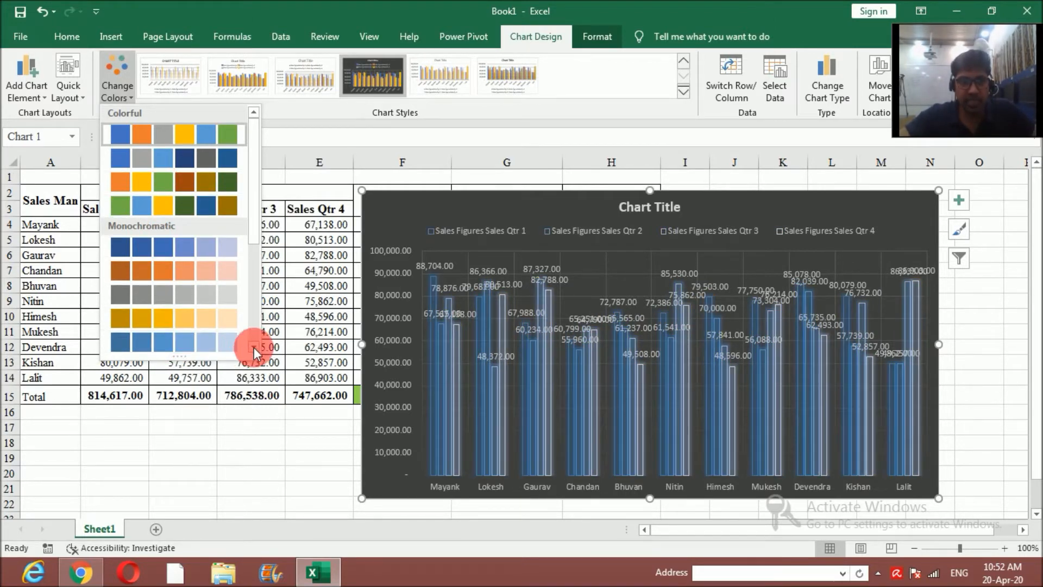
pyautogui.scroll(-4, 256, 351)
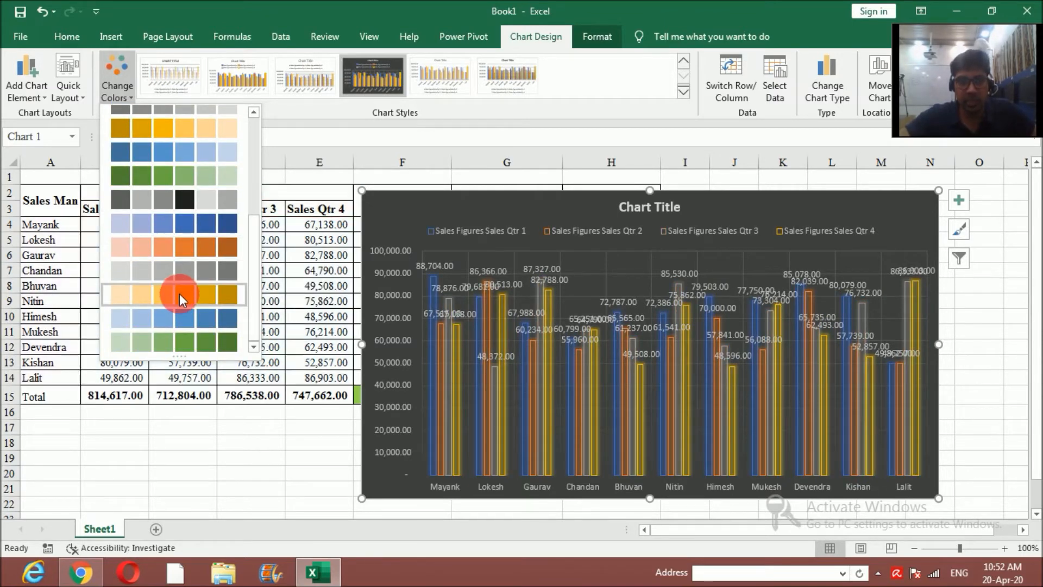
pyautogui.moveTo(254, 219); pyautogui.dragTo(226, 135)
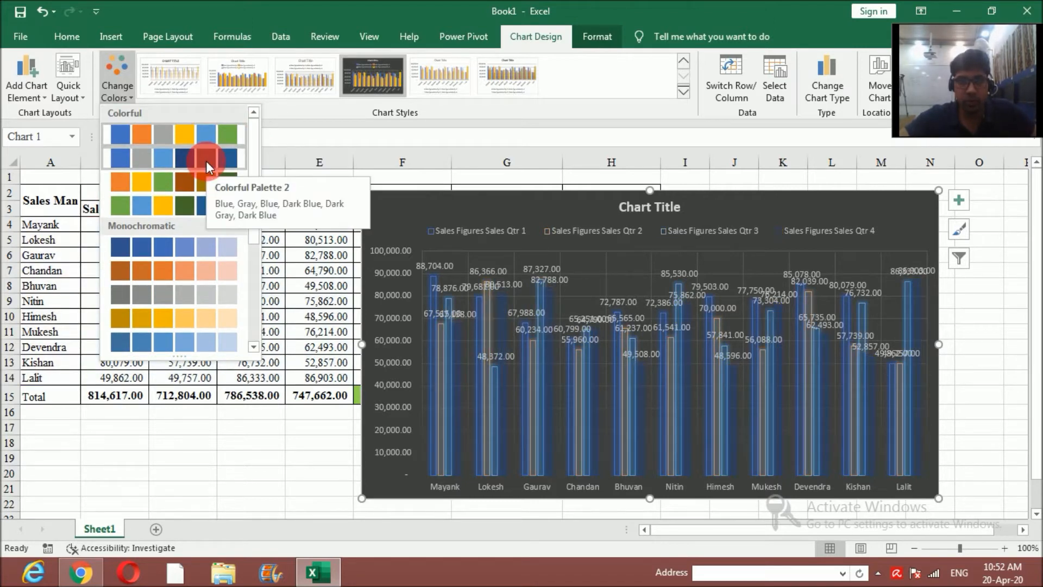
pyautogui.click(190, 136)
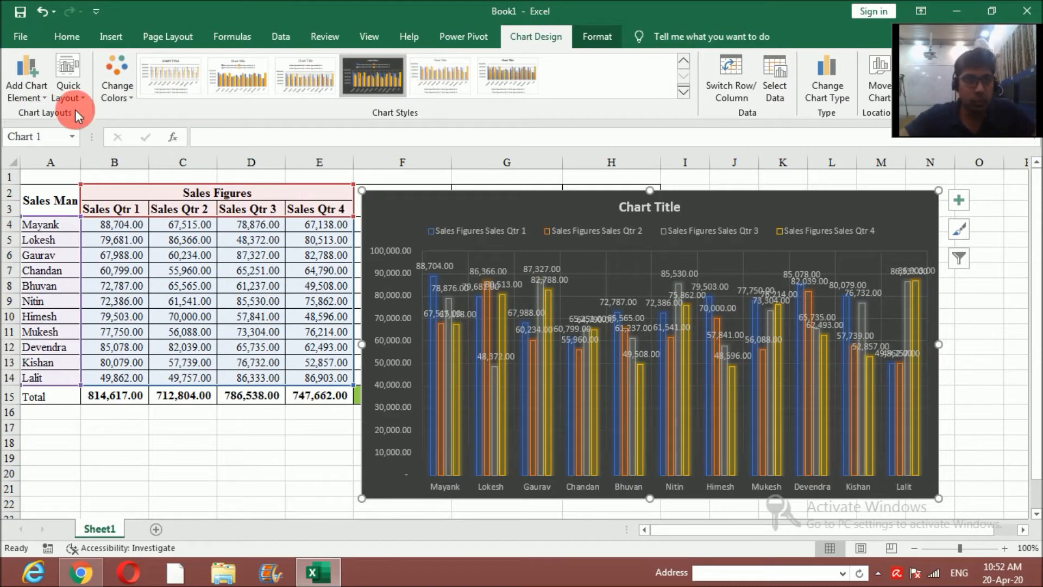
# - Add a primary horizontal axis title to the chart reading "Name of Sales Man"
pyautogui.click(44, 100)
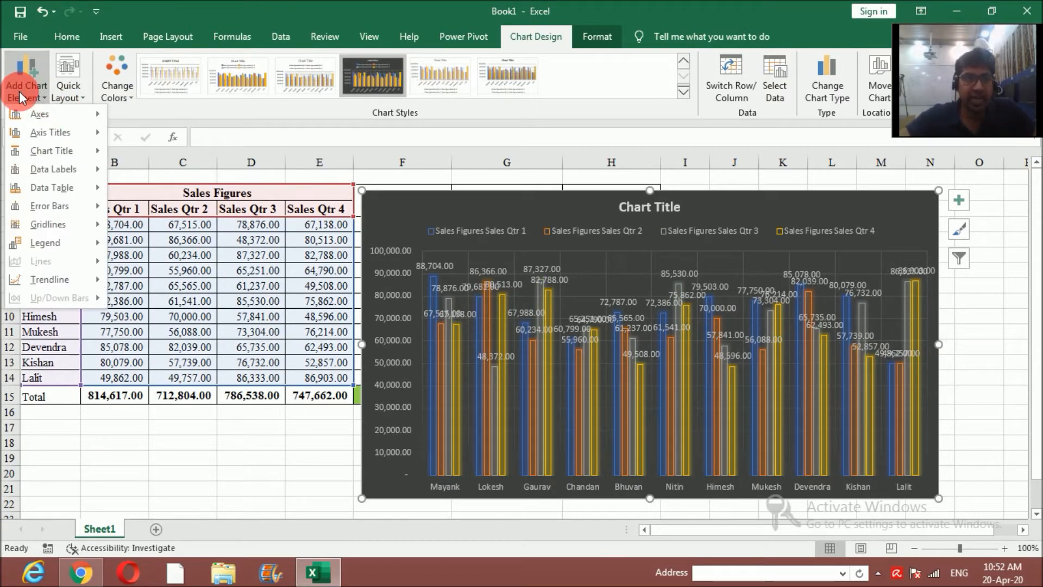
pyautogui.click(48, 113)
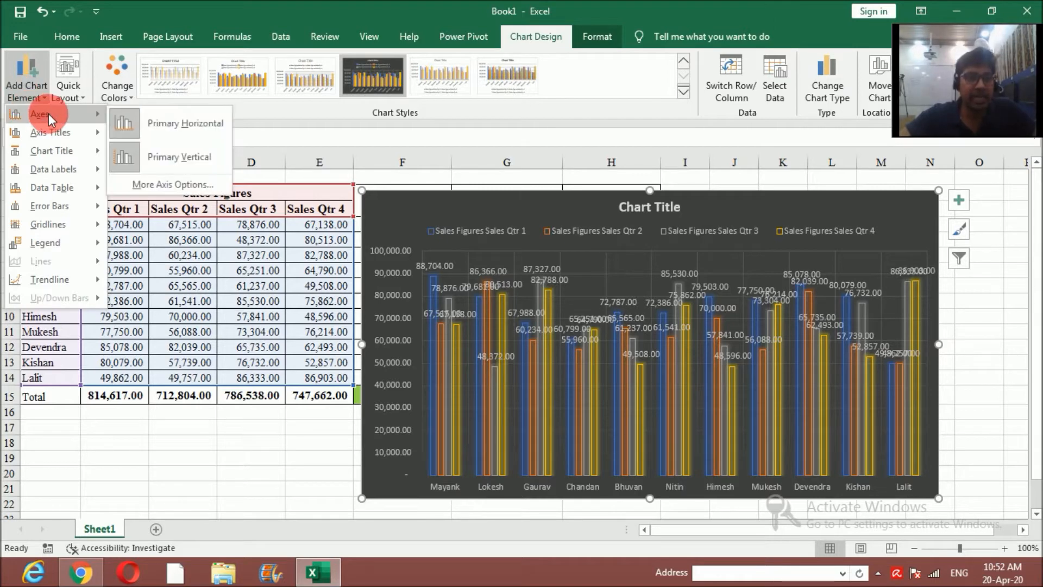
pyautogui.click(182, 157)
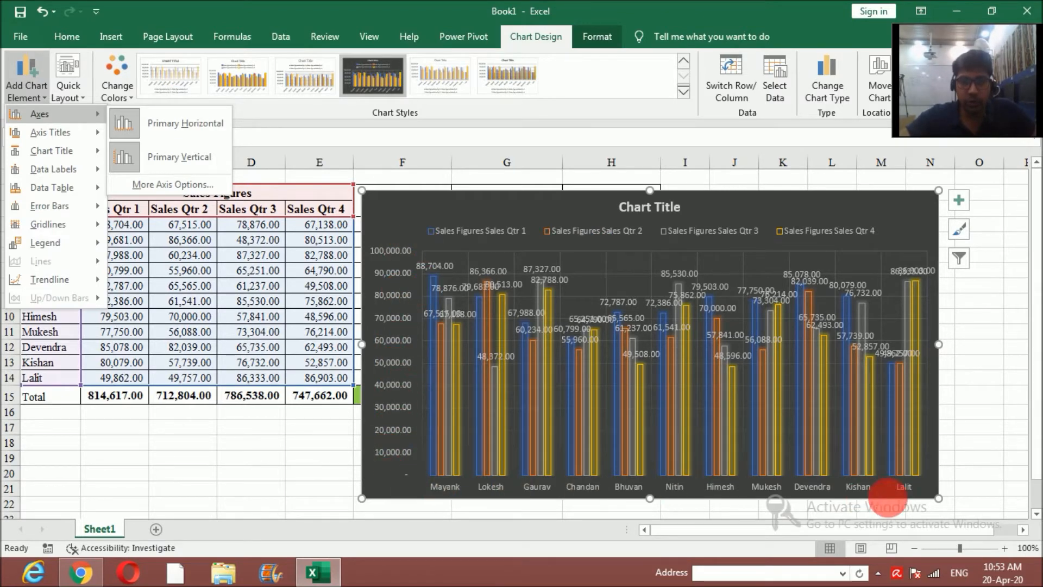
pyautogui.moveTo(86, 138)
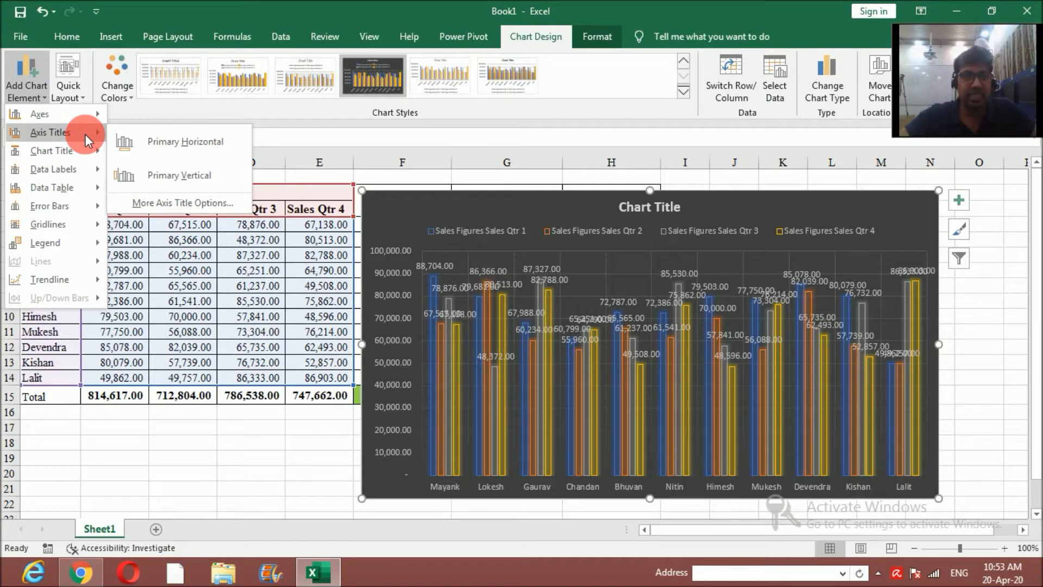
pyautogui.click(175, 141)
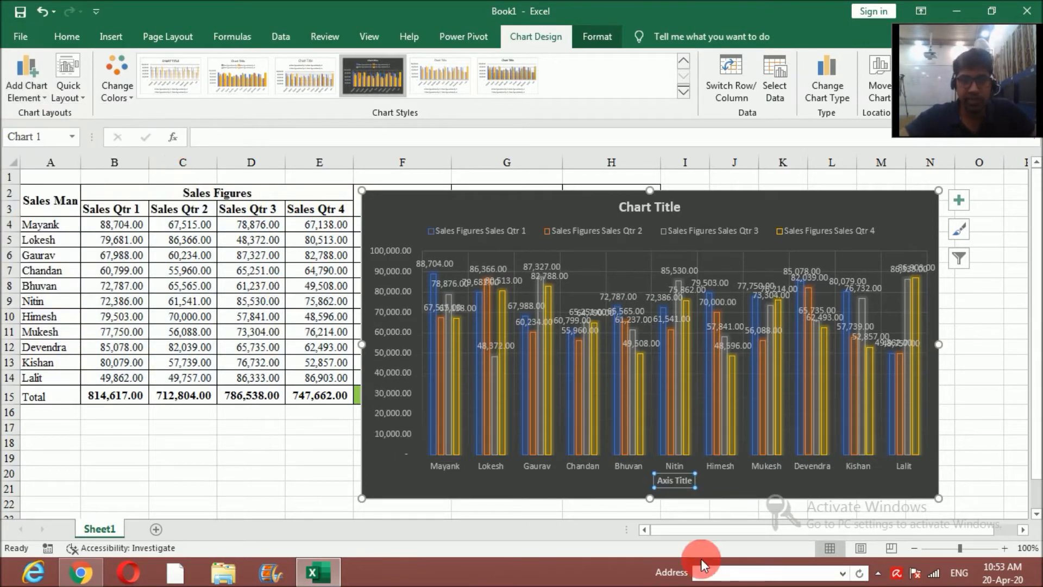
pyautogui.moveTo(692, 482); pyautogui.dragTo(655, 482)
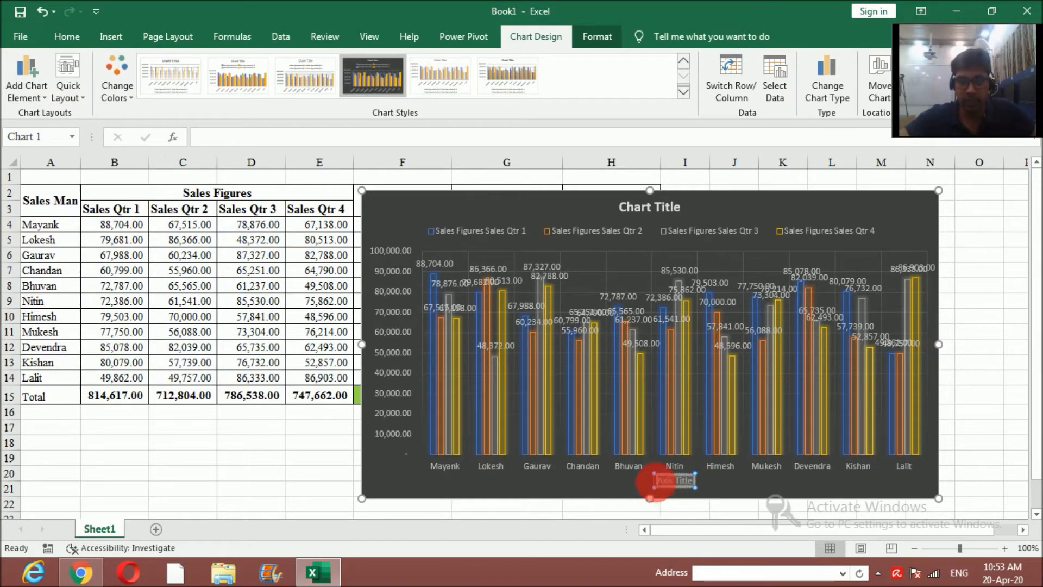
pyautogui.write('Name of Sales Man')
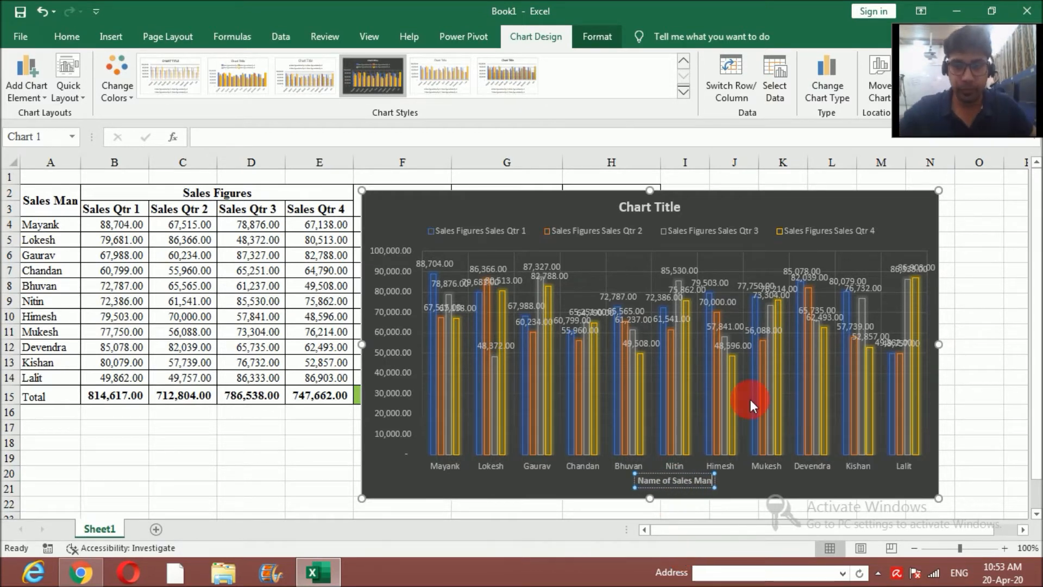
# - Add a primary vertical axis title to the chart reading "Sales Figures"
pyautogui.click(380, 325)
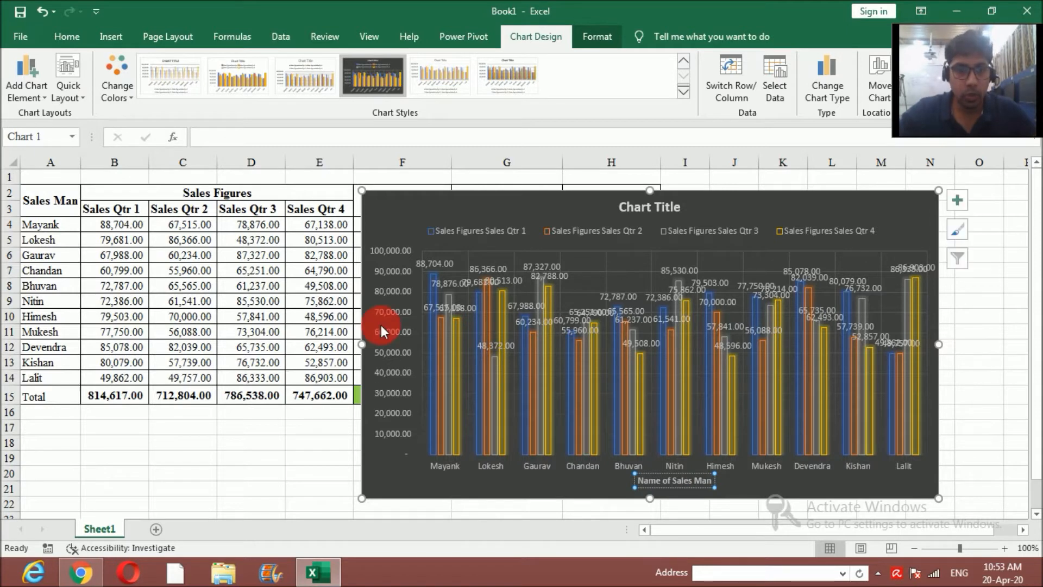
pyautogui.click(26, 102)
pyautogui.moveTo(48, 135)
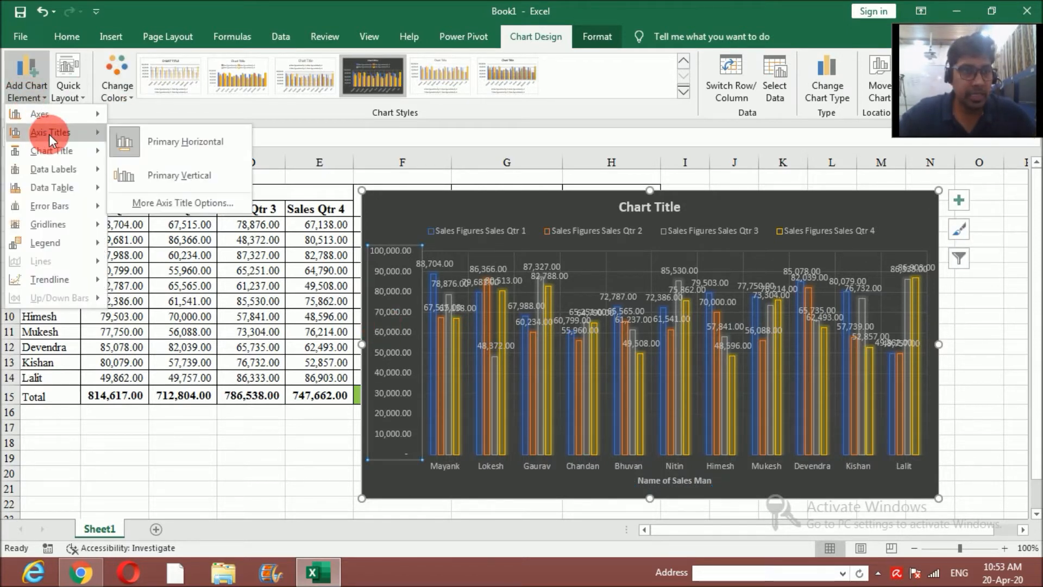
pyautogui.click(167, 175)
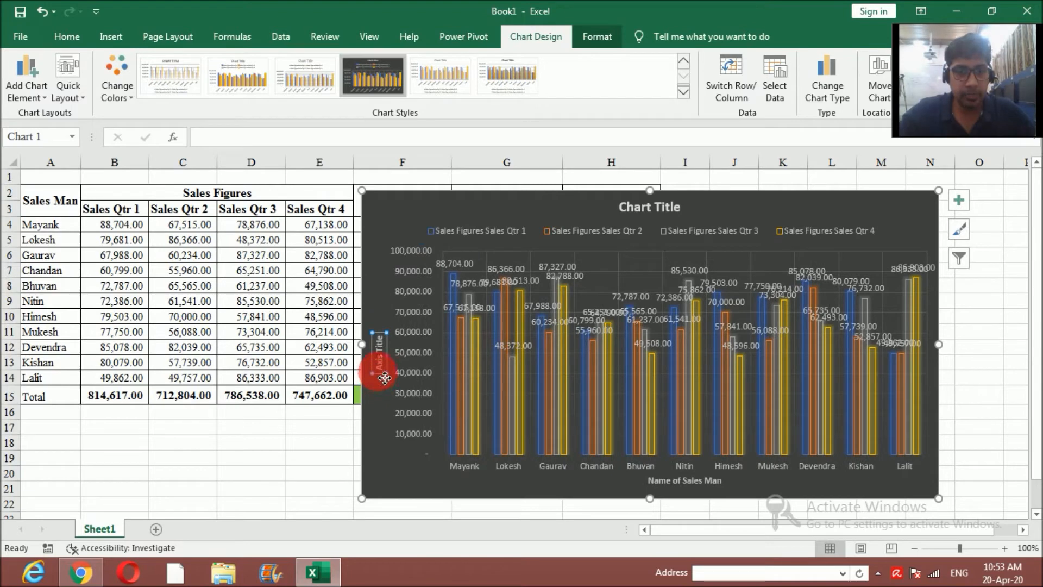
pyautogui.moveTo(384, 377); pyautogui.dragTo(375, 298)
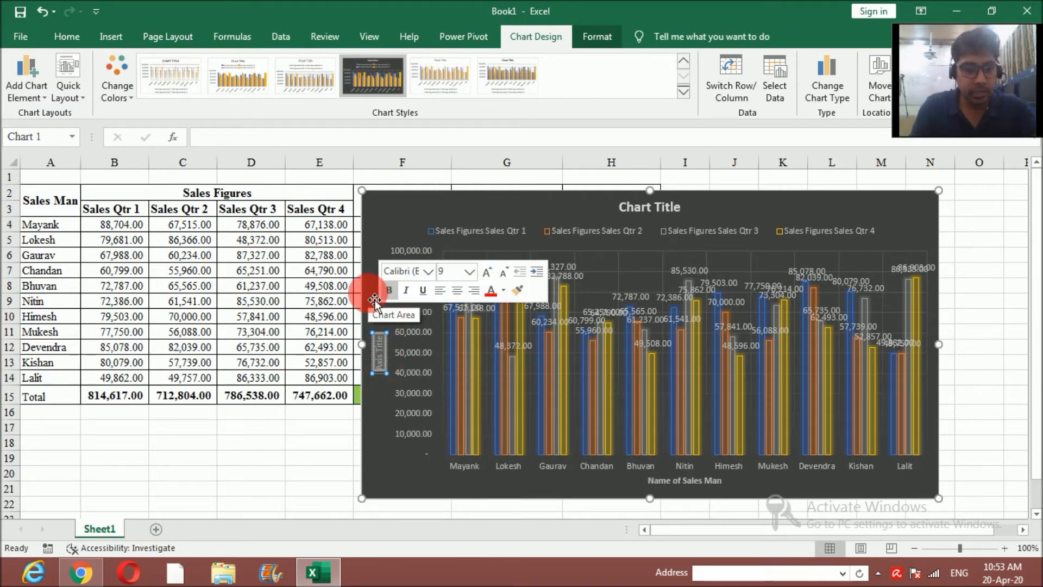
pyautogui.write('Sales Figures')
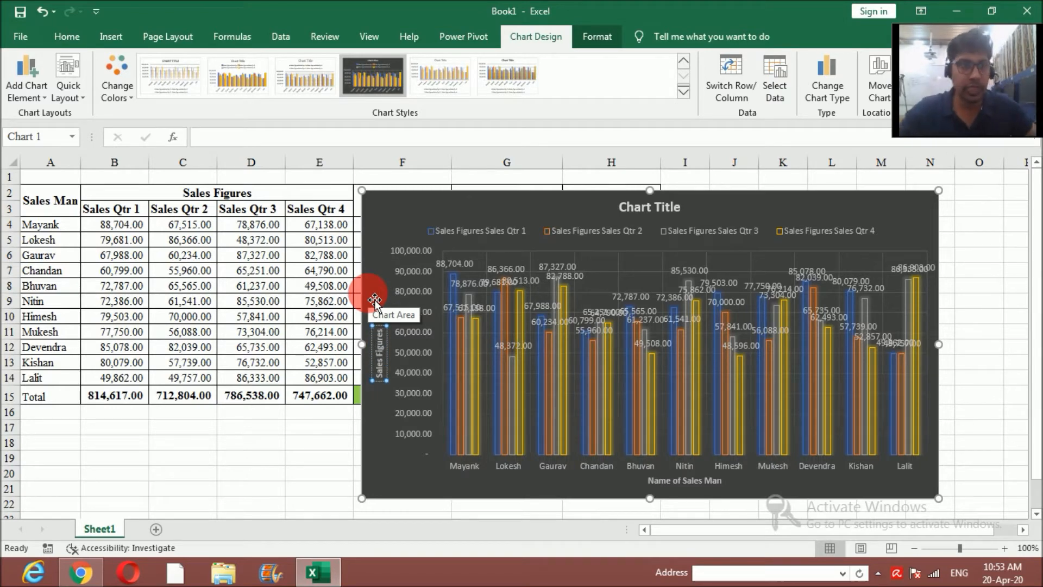
# - Replace the chart title placeholder with "Chart showing qtrly sales figures for the year 2018-19"
pyautogui.click(28, 74)
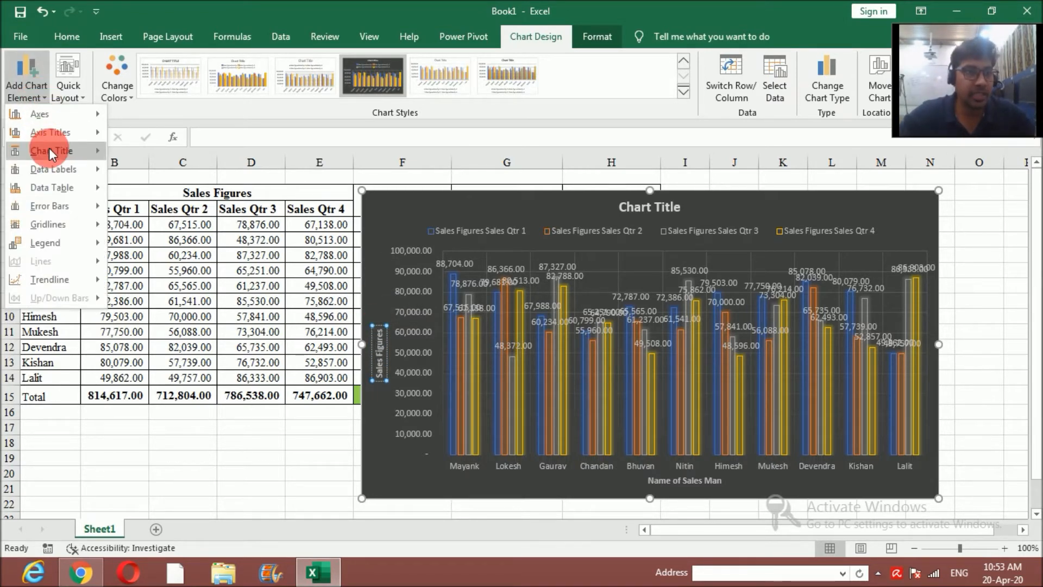
pyautogui.moveTo(48, 148)
pyautogui.click(163, 198)
pyautogui.click(671, 215)
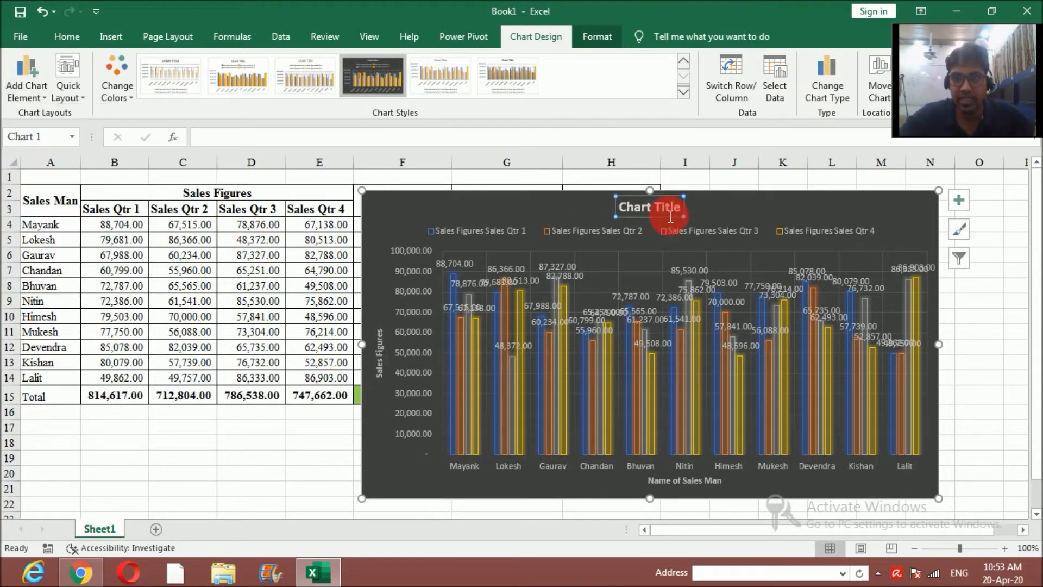
pyautogui.moveTo(682, 216); pyautogui.dragTo(623, 217)
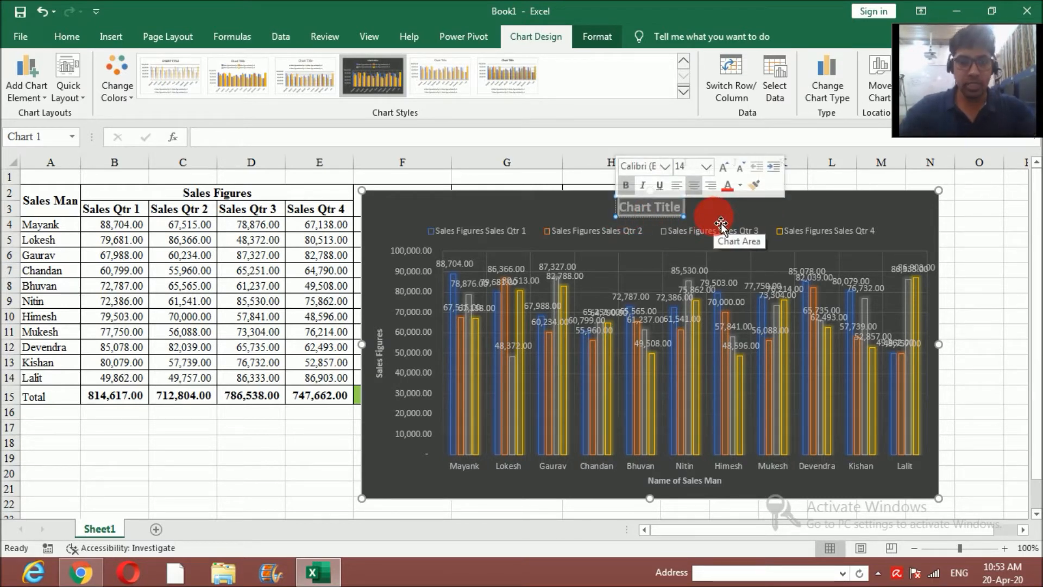
pyautogui.write('Chart showing qtrly sales figures for the y')
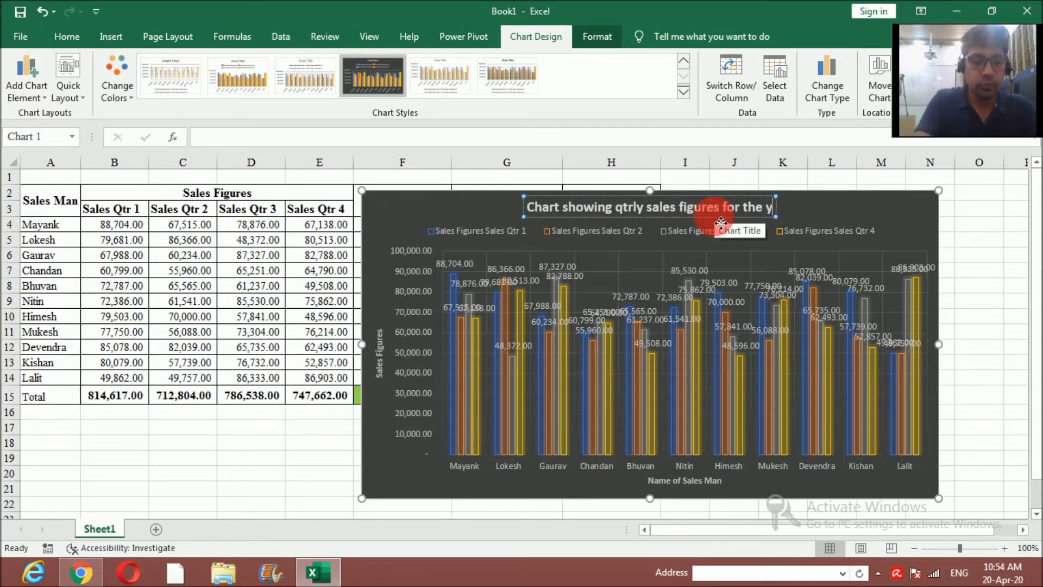
pyautogui.write('ear 2018-19')
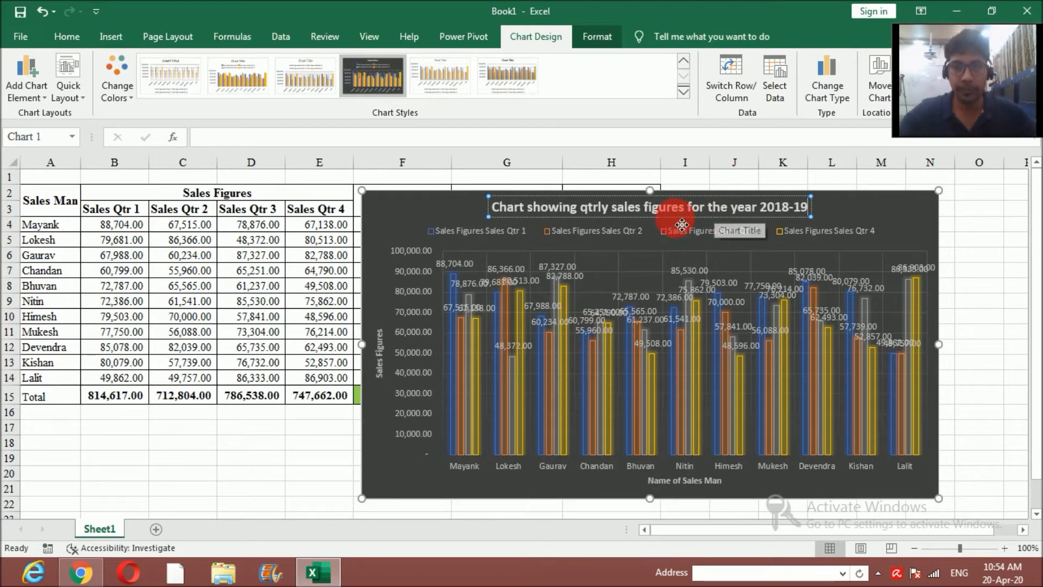
# - Remove the data labels from all the chart's columns
pyautogui.click(638, 201)
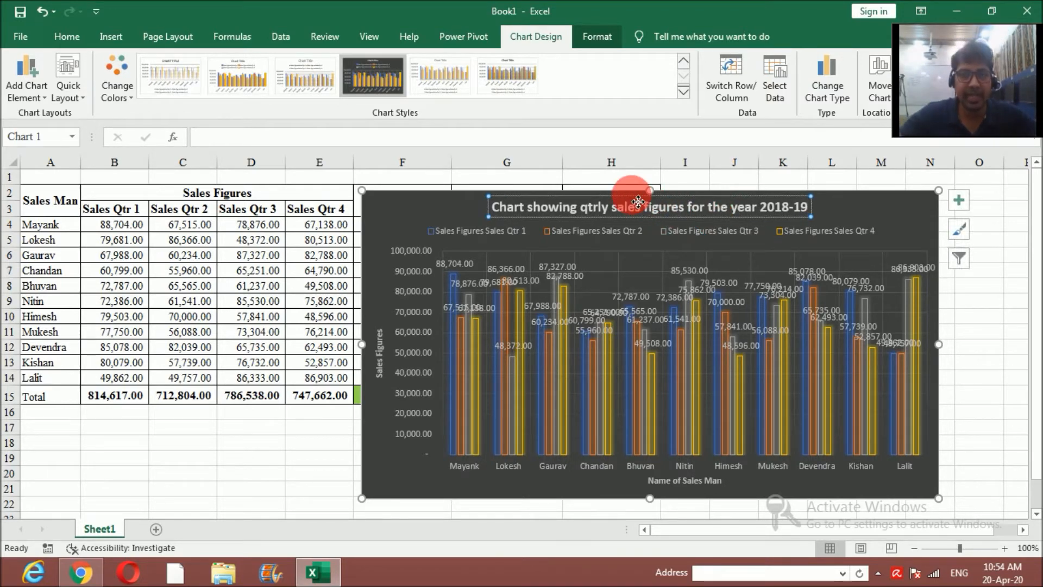
pyautogui.click(35, 94)
pyautogui.click(57, 169)
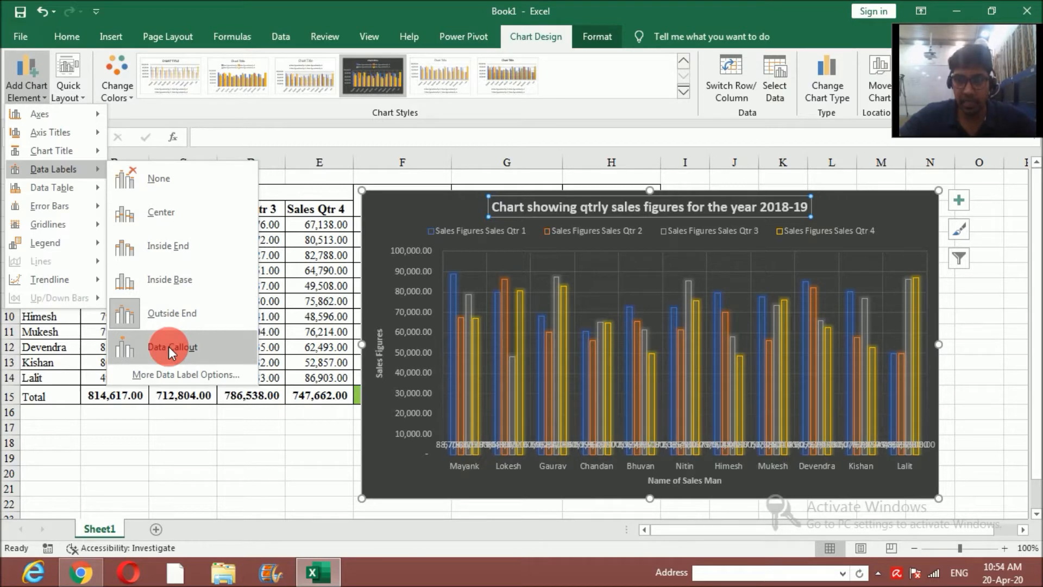
pyautogui.click(155, 182)
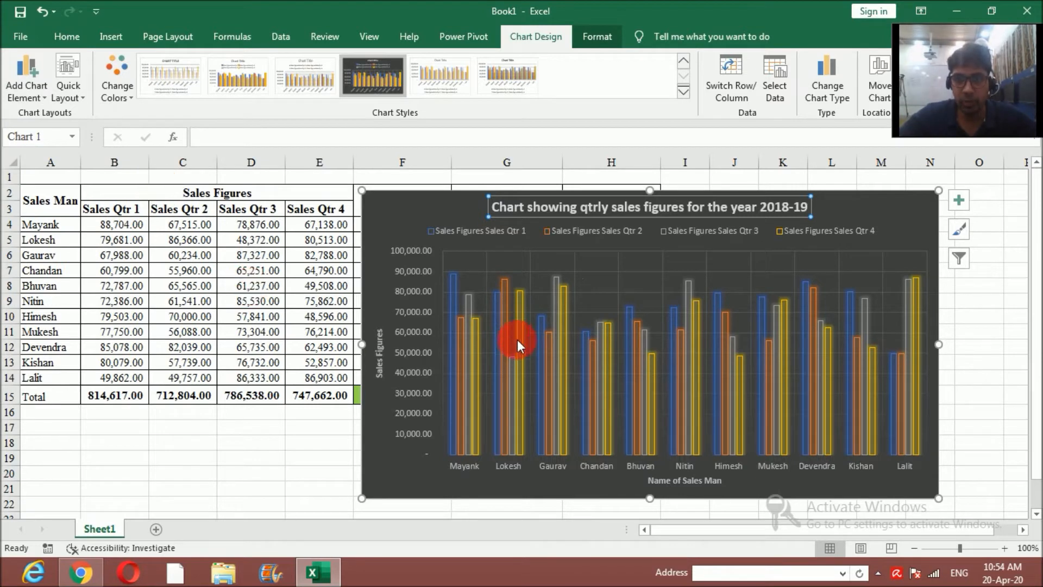
pyautogui.moveTo(519, 345)
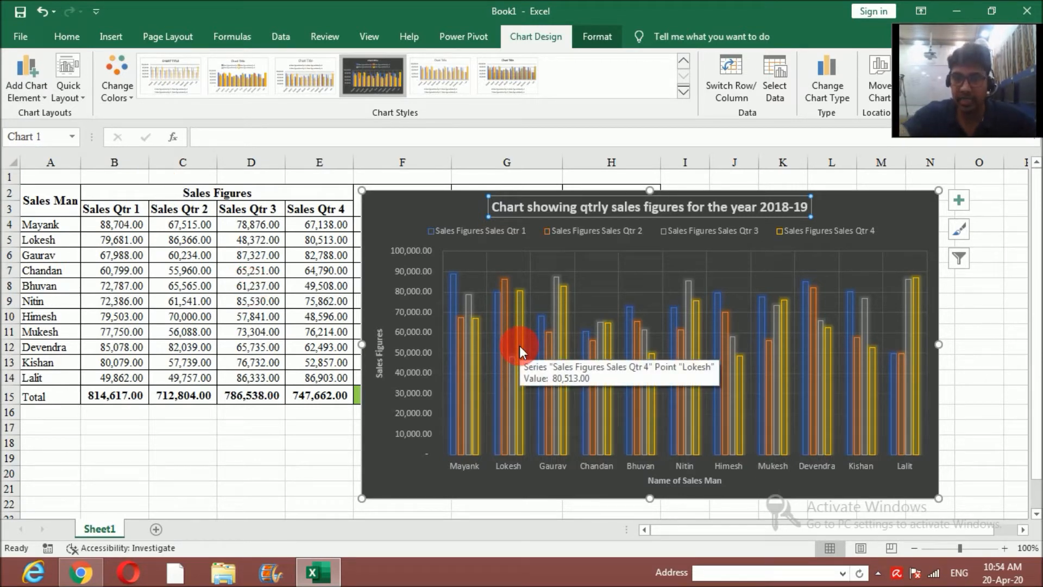
# - Add a data table with legend keys to the chart
pyautogui.click(26, 90)
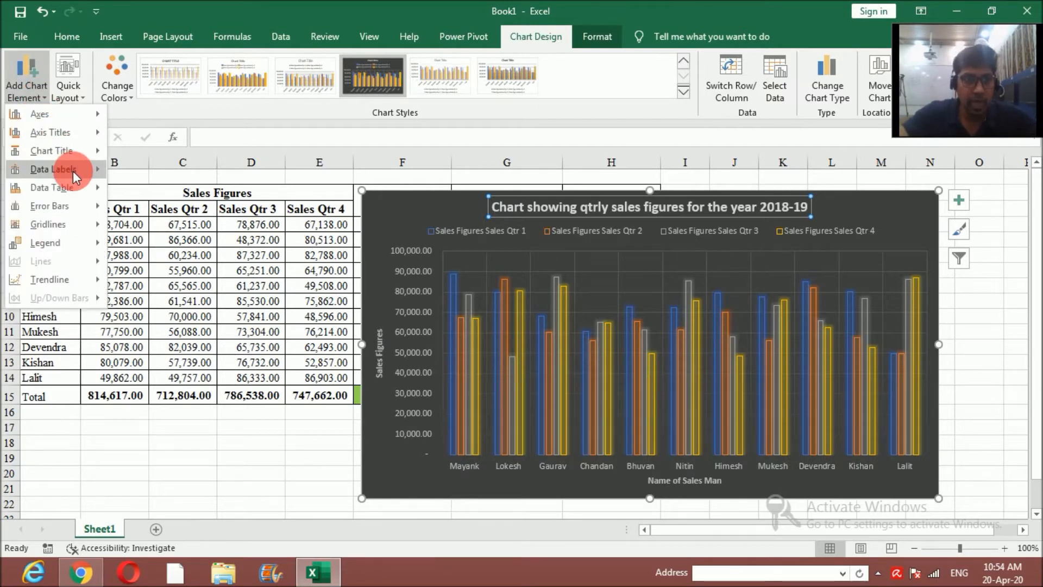
pyautogui.moveTo(74, 187)
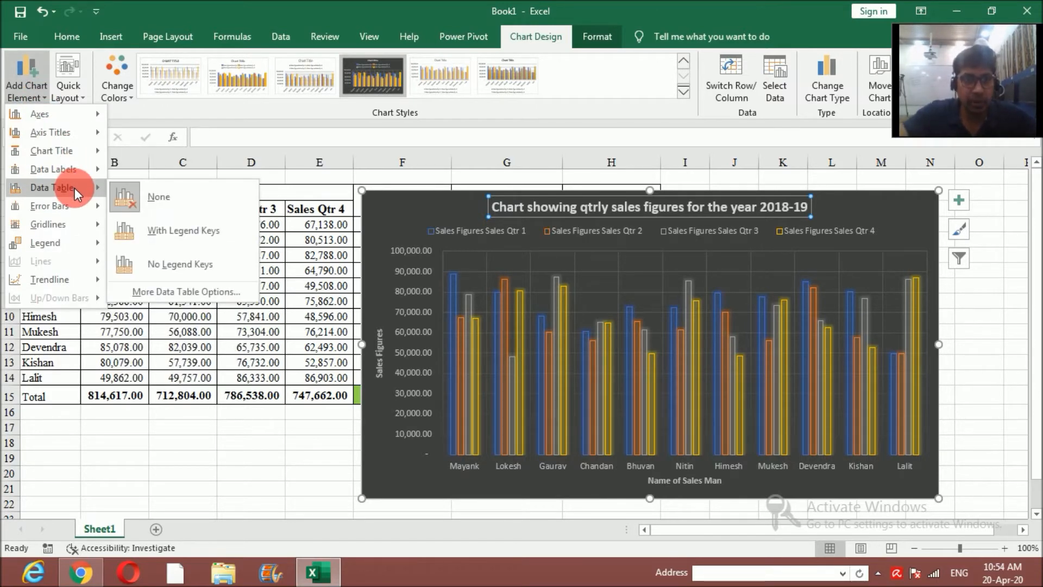
pyautogui.click(190, 233)
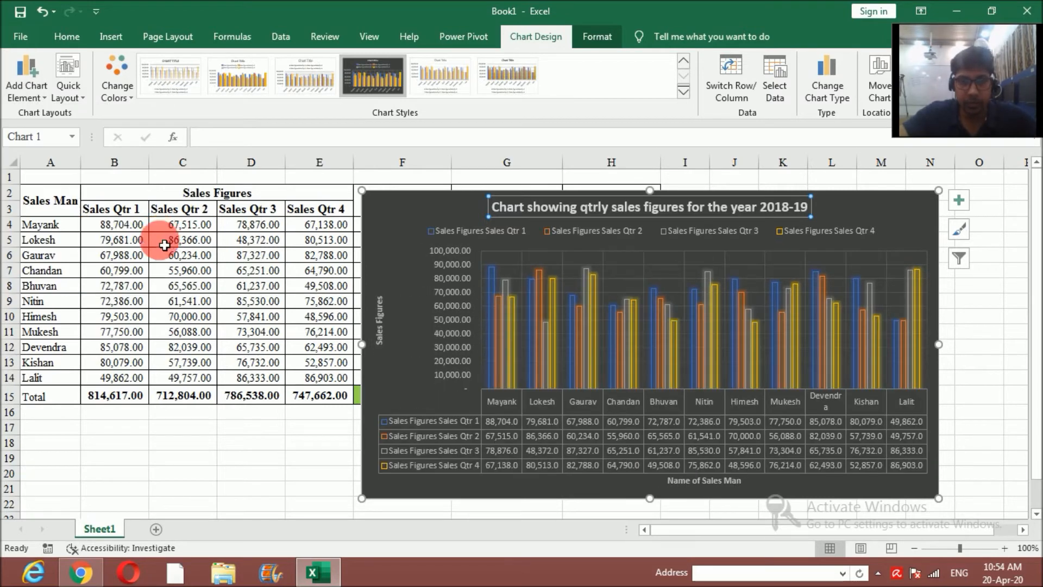
pyautogui.click(779, 429)
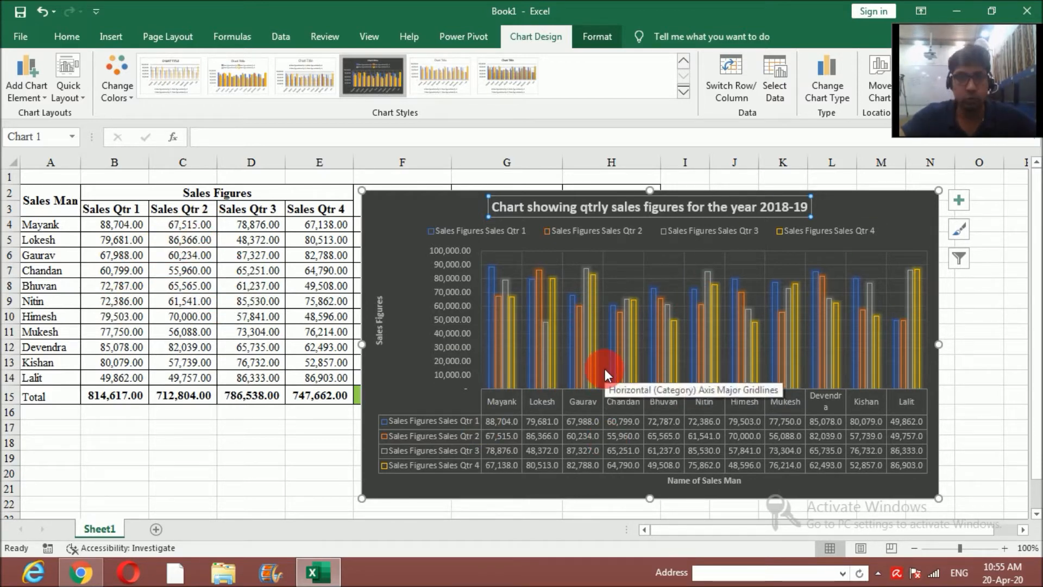
# - Remove the data table from beneath the chart's columns
pyautogui.click(562, 444)
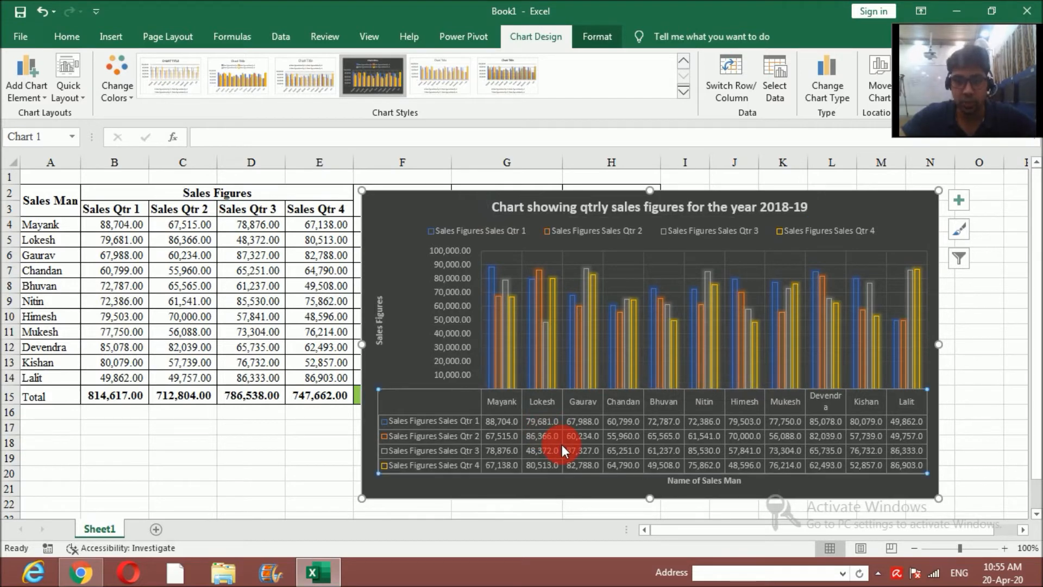
pyautogui.click(28, 91)
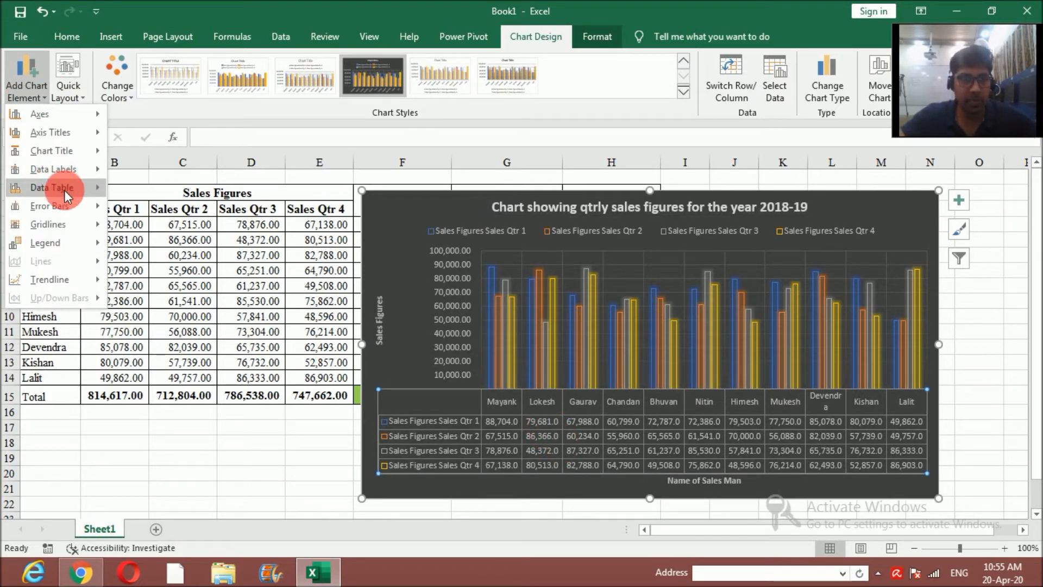
pyautogui.moveTo(65, 190)
pyautogui.click(162, 197)
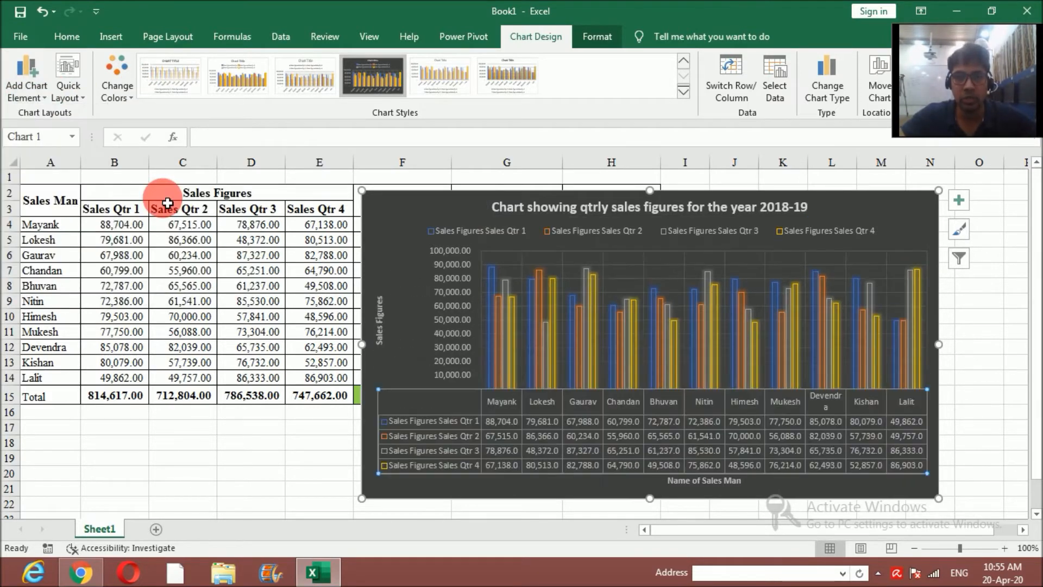
# - Set the chart's error bars to None
pyautogui.click(36, 100)
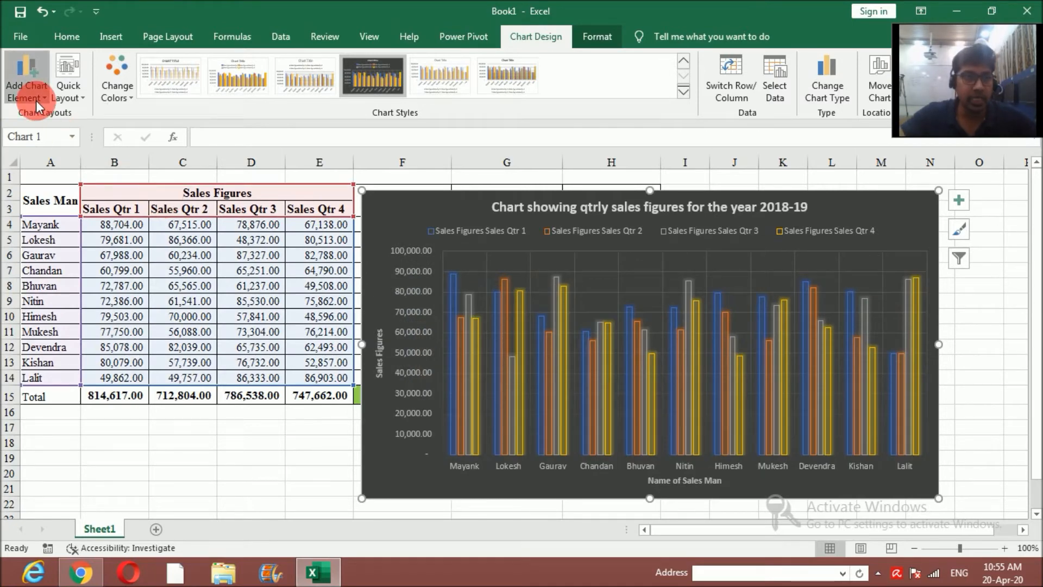
pyautogui.moveTo(54, 207)
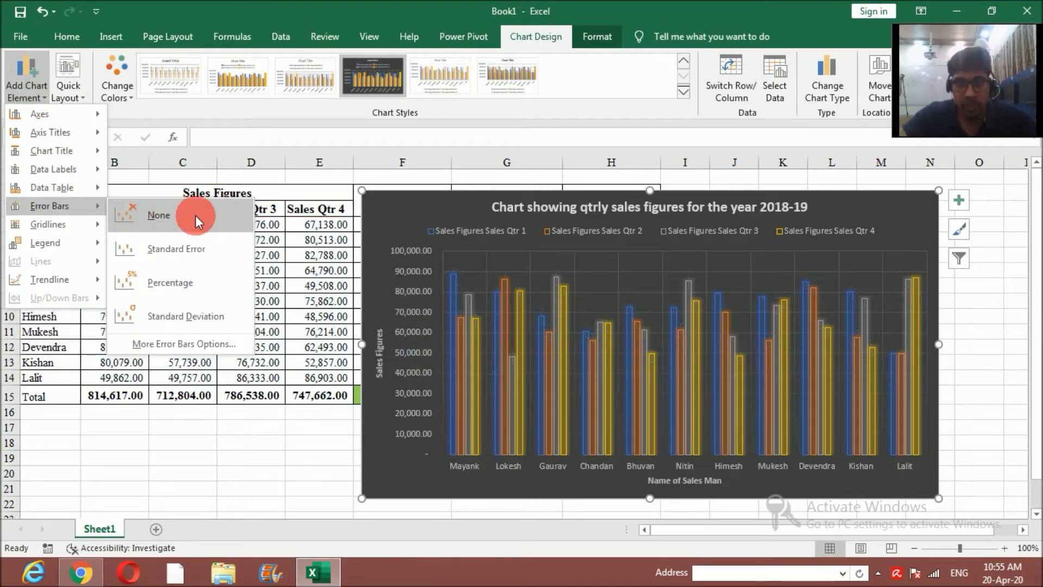
pyautogui.click(178, 217)
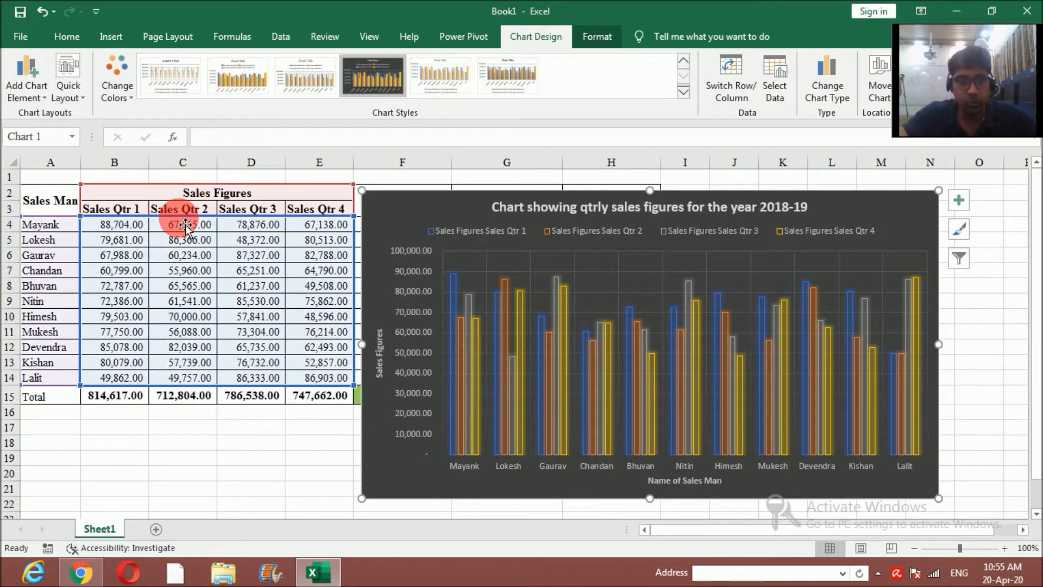
# - Turn on the primary minor horizontal and primary minor vertical gridlines in the chart
pyautogui.click(30, 93)
pyautogui.moveTo(55, 226)
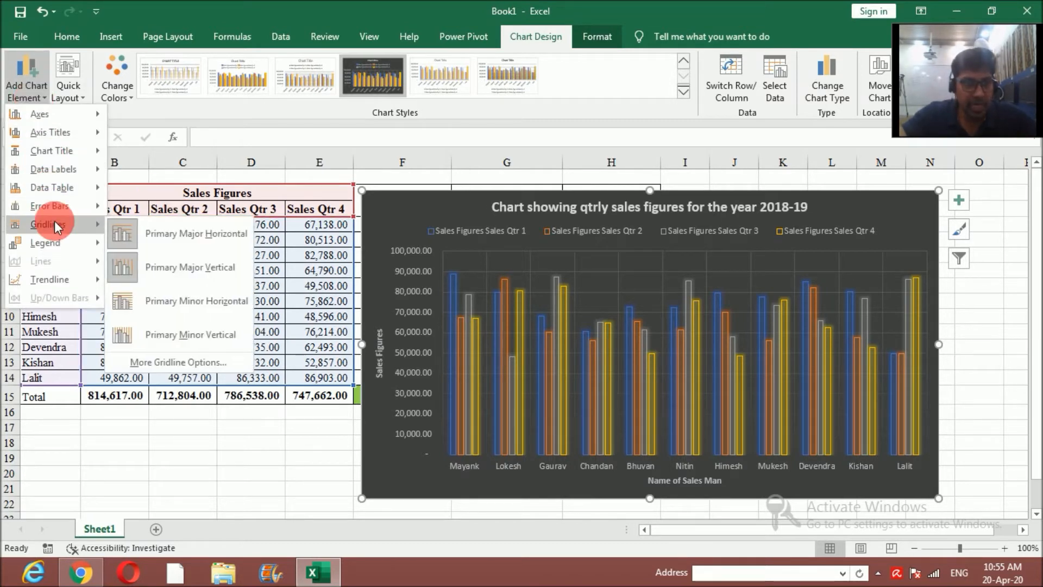
pyautogui.click(187, 236)
pyautogui.click(520, 311)
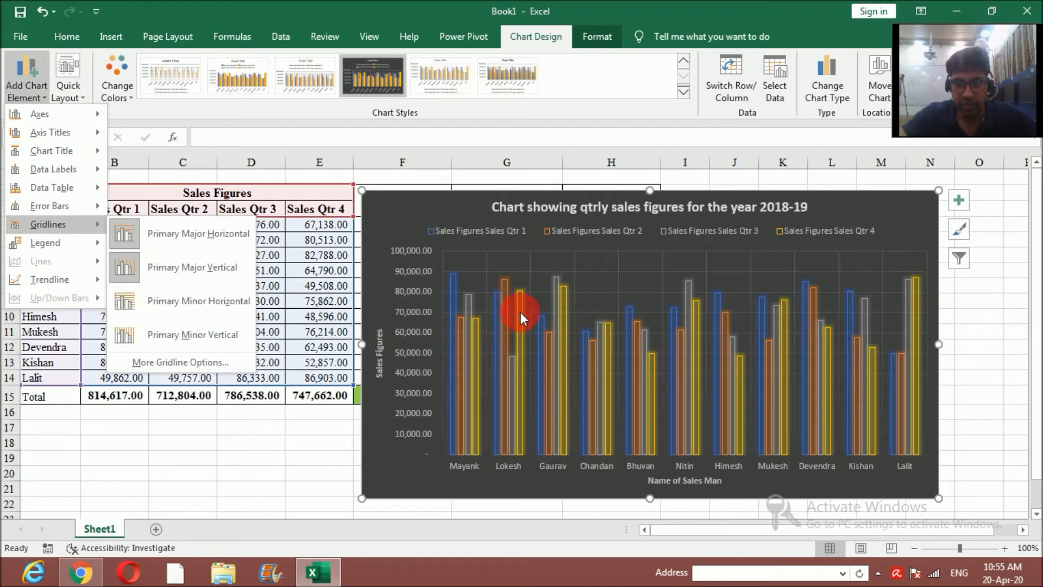
pyautogui.click(253, 451)
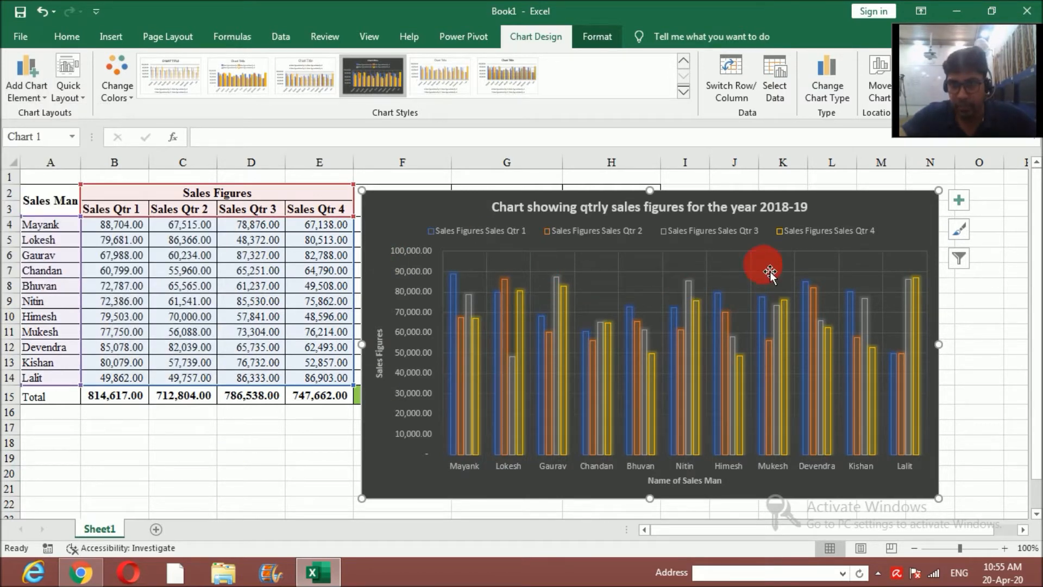
pyautogui.click(44, 95)
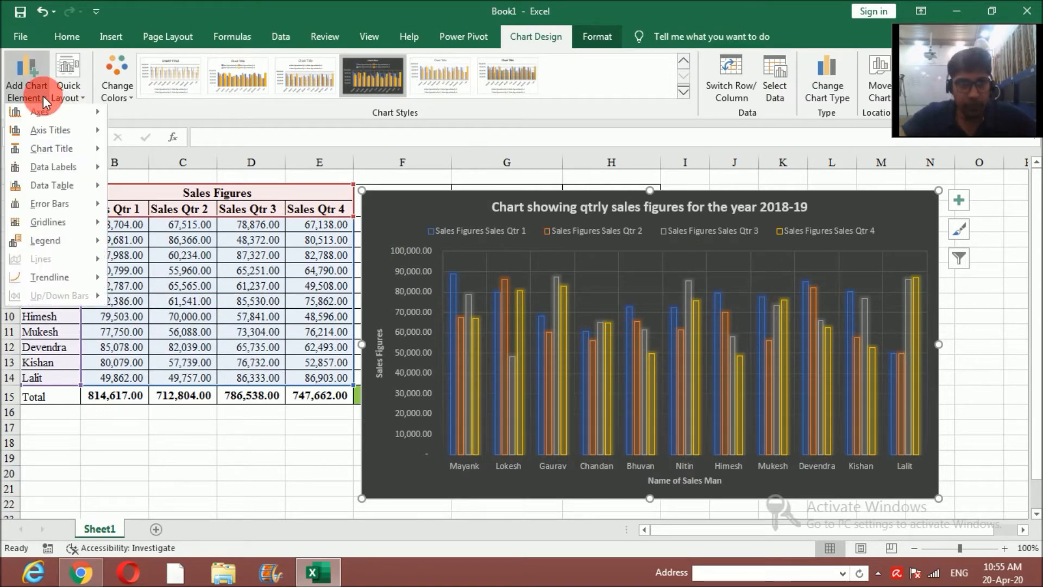
pyautogui.moveTo(76, 224)
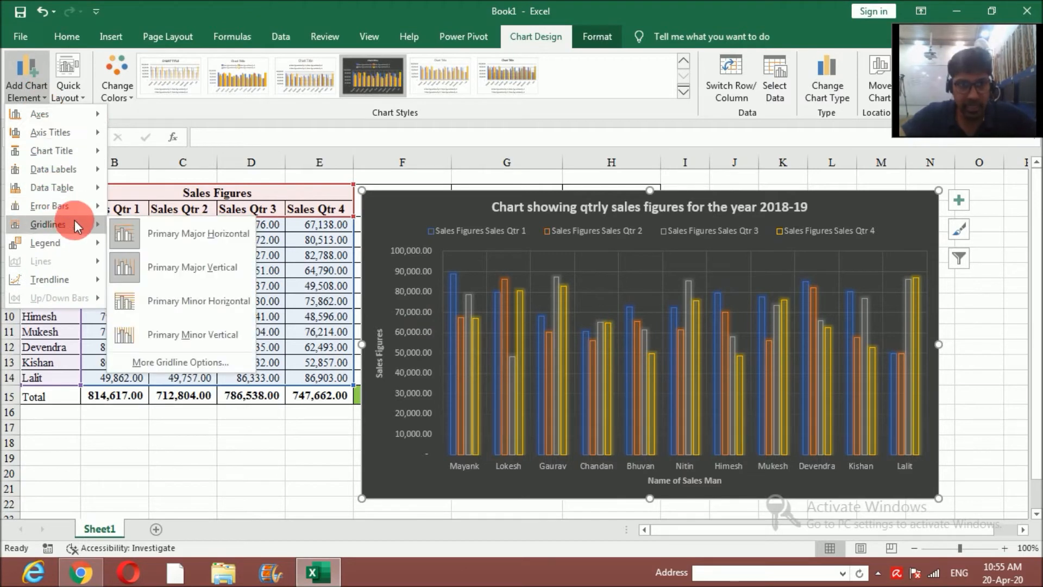
pyautogui.click(177, 305)
pyautogui.click(35, 81)
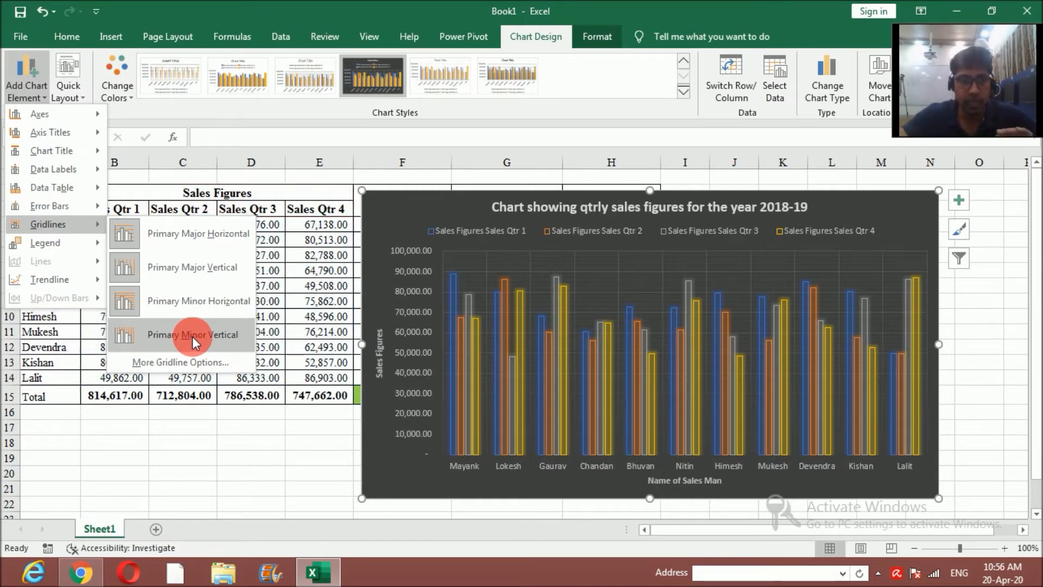
pyautogui.click(193, 336)
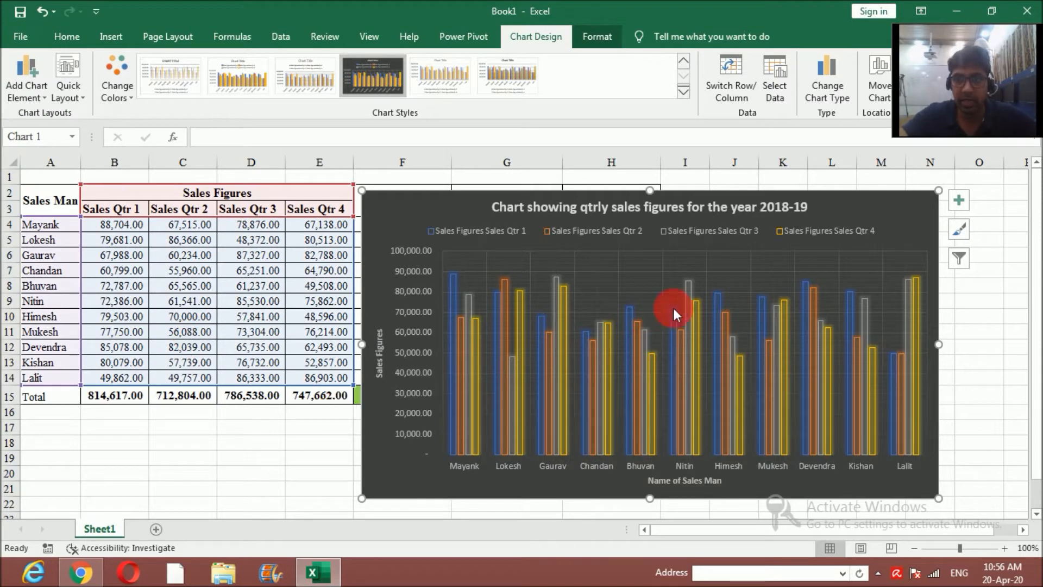
# - Preview the legend positions and set the chart legend to Top
pyautogui.click(32, 90)
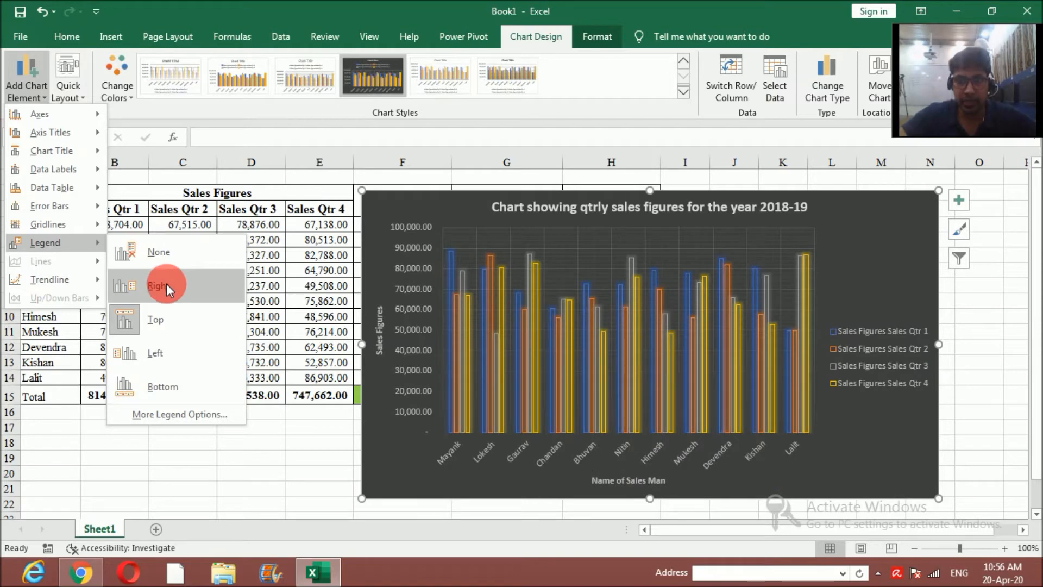
pyautogui.click(159, 319)
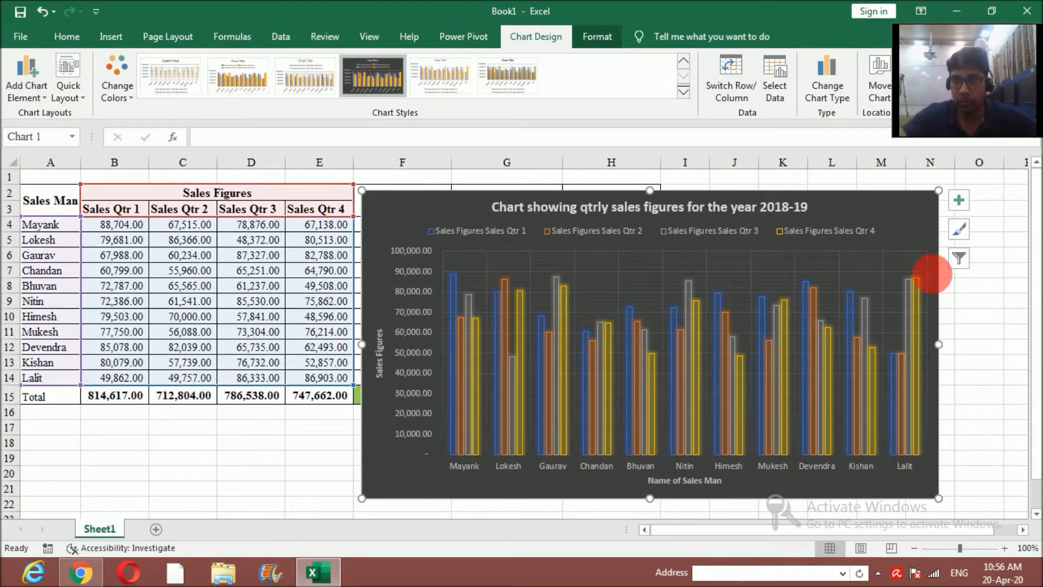
# - Add a linear trendline to the chart based on the series "Sales Figures Sales Qtr 2"
pyautogui.click(28, 82)
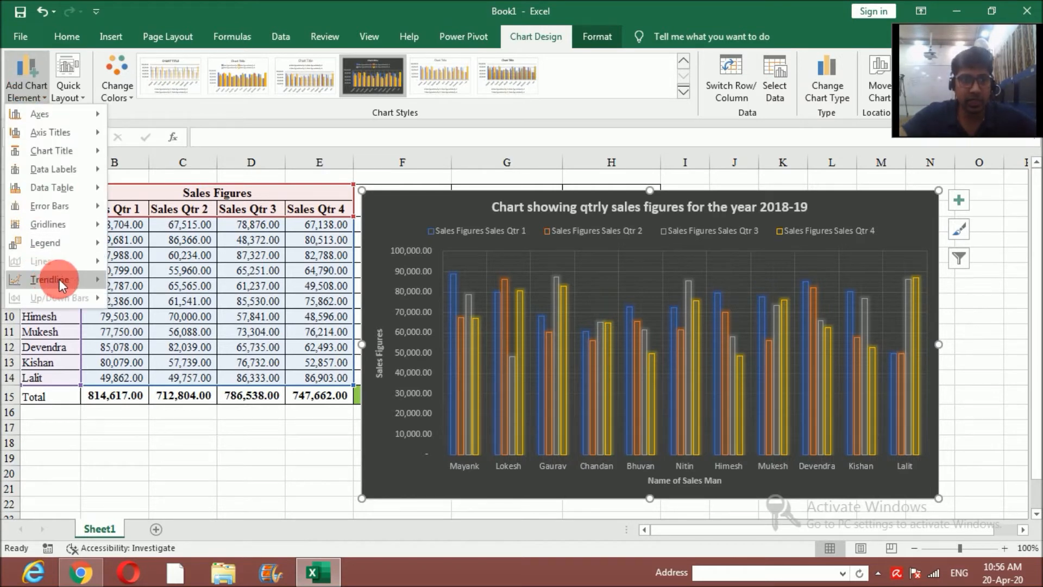
pyautogui.moveTo(62, 284)
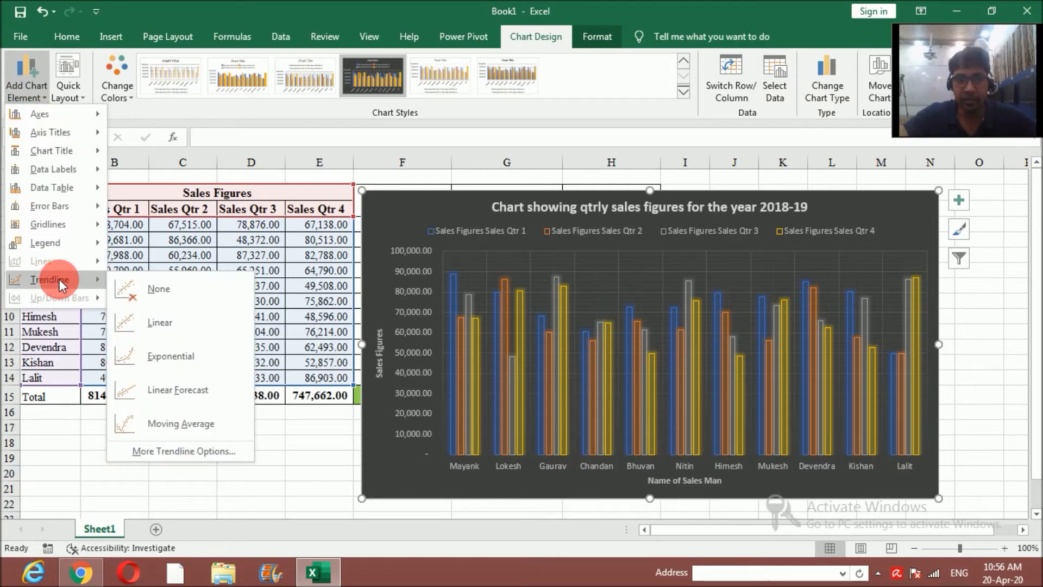
pyautogui.click(167, 327)
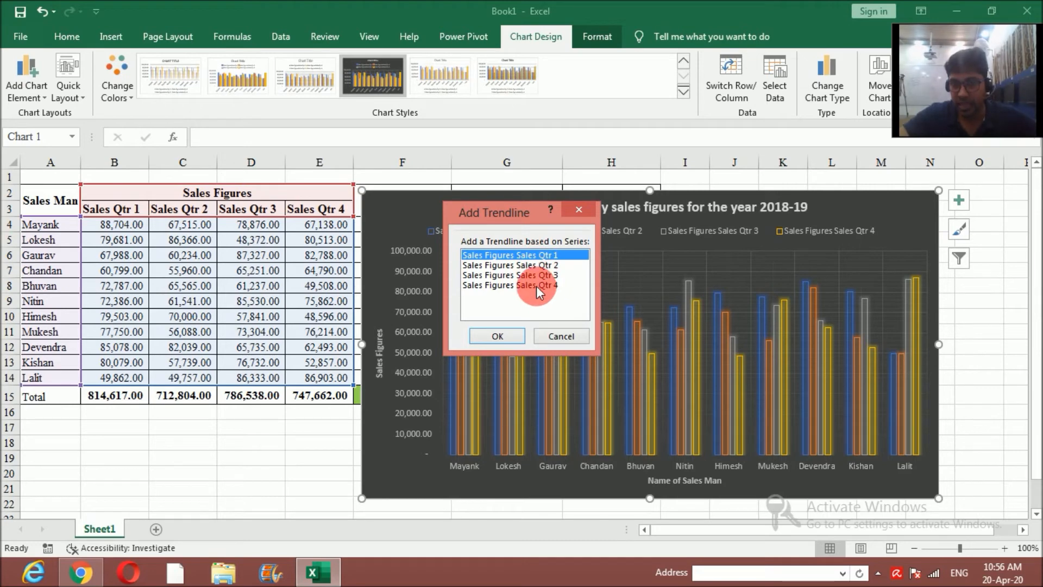
pyautogui.click(534, 265)
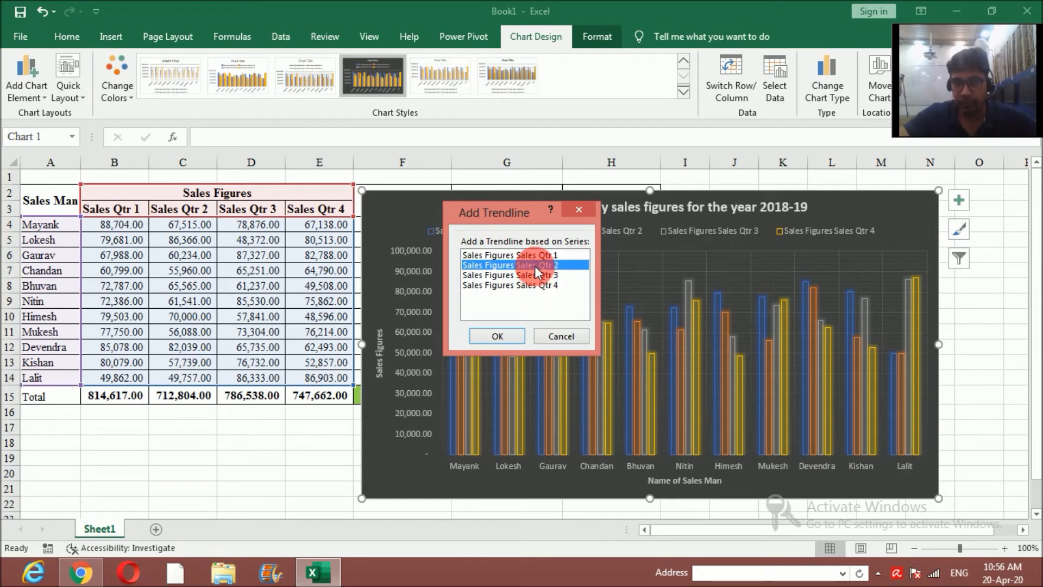
pyautogui.click(513, 336)
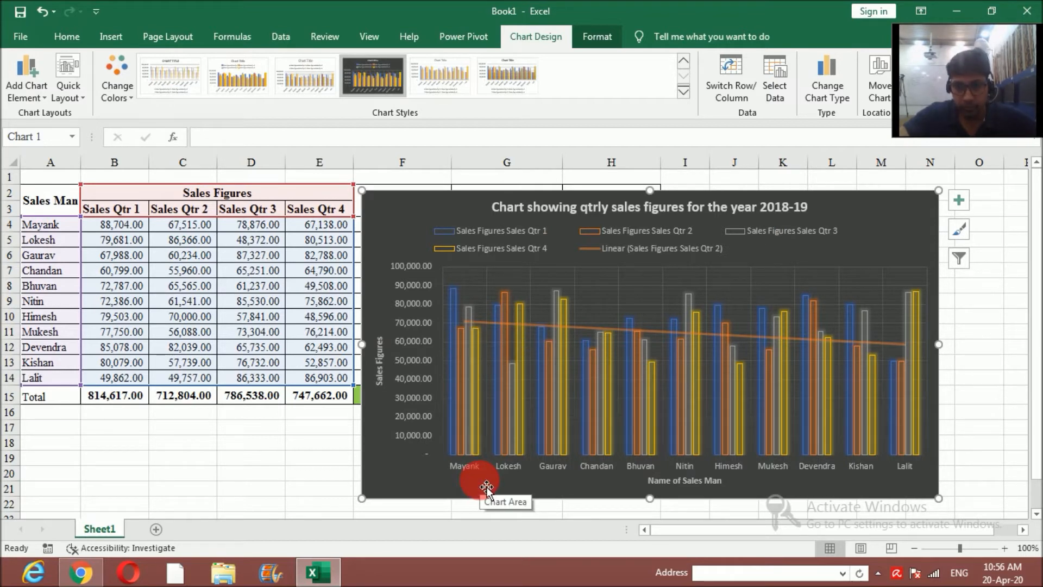
pyautogui.moveTo(457, 362)
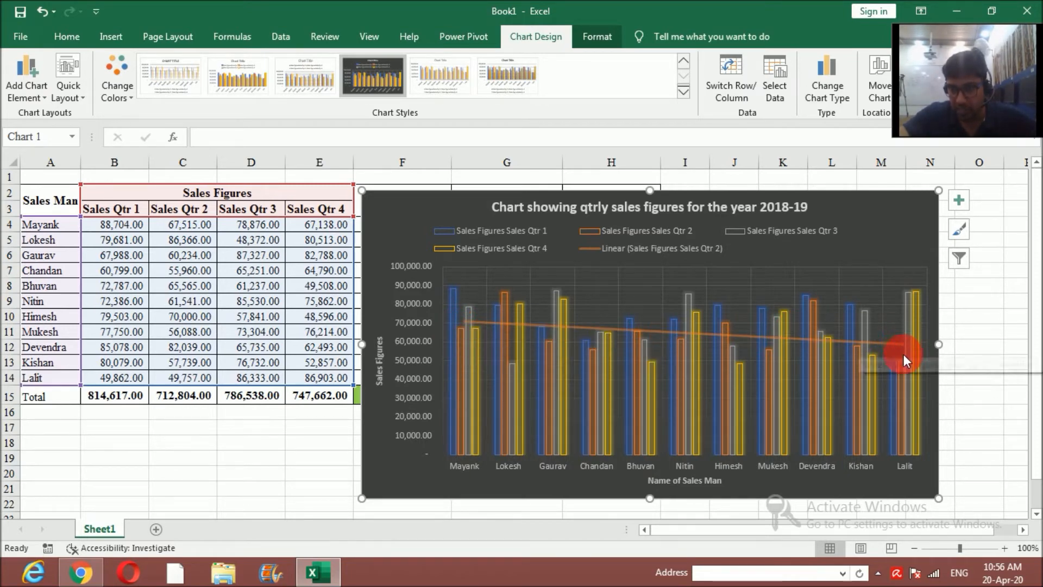
pyautogui.moveTo(904, 367)
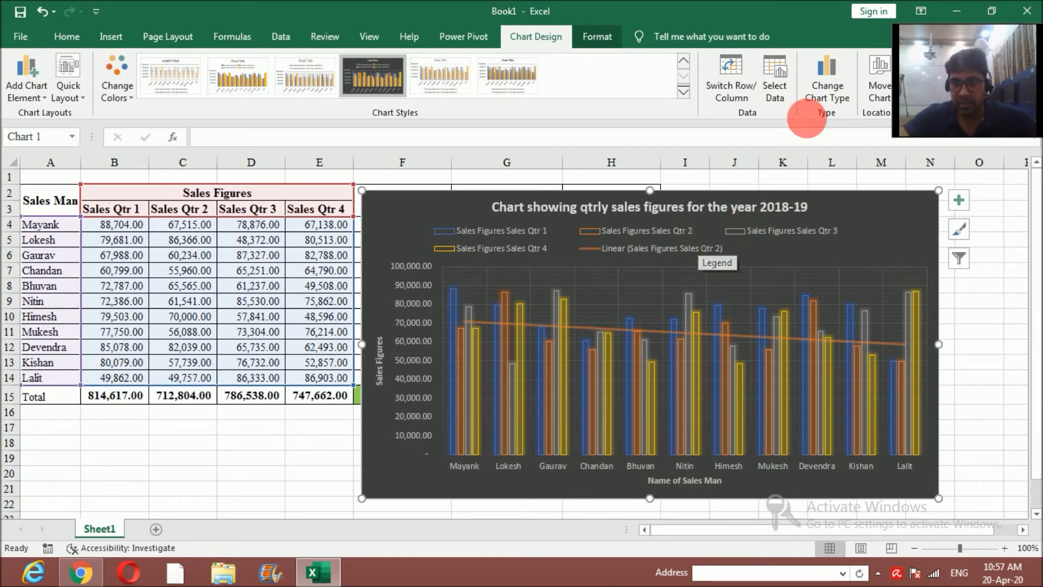
# - Switch the chart's rows and columns to group the sales men by quarter, and undo the linear trendline
pyautogui.click(735, 85)
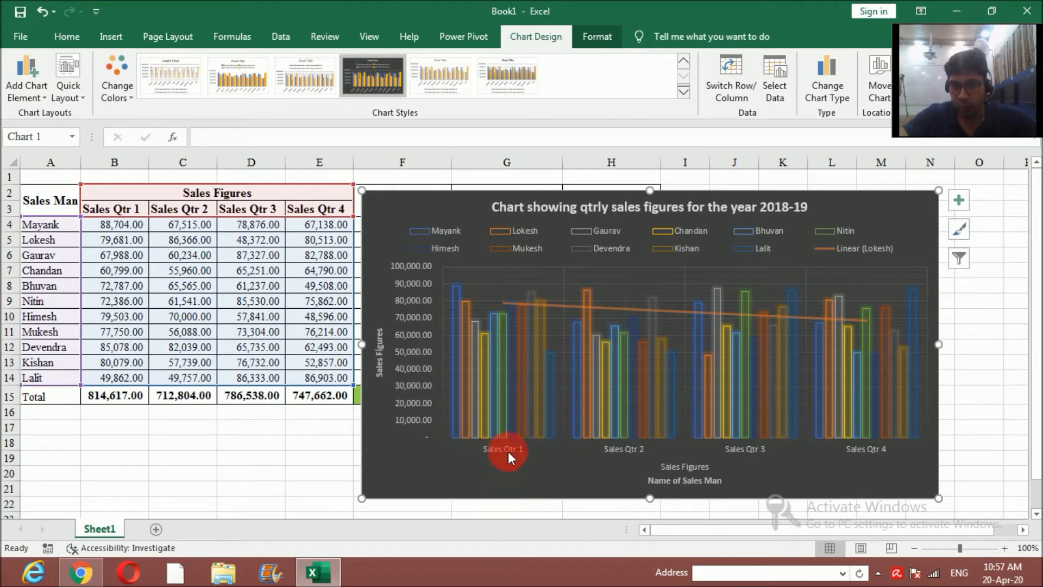
pyautogui.hotkey('ctrl', 'z')
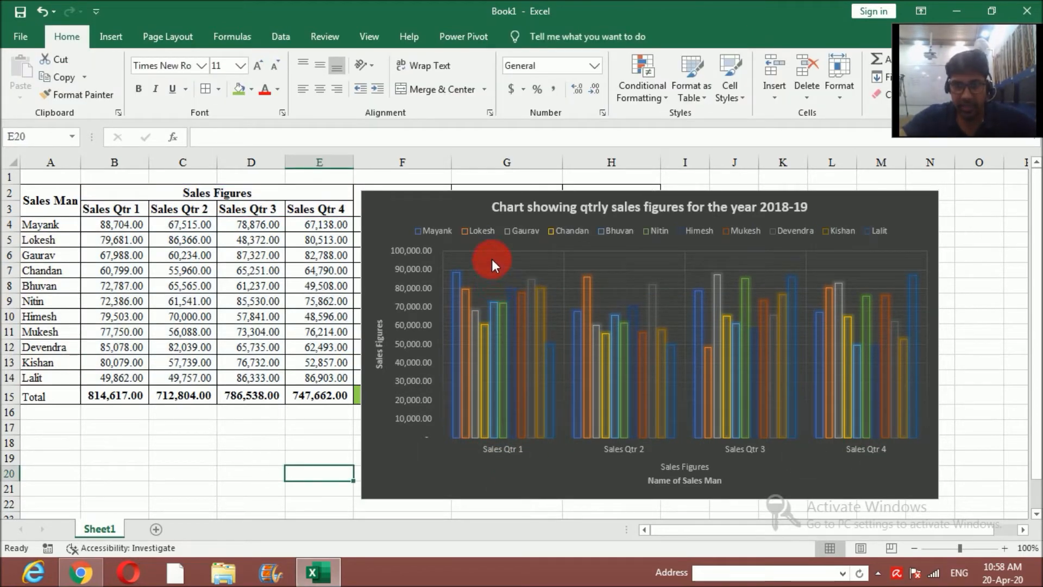
# - Select the chart and preview the available quick layouts for it
pyautogui.click(491, 259)
pyautogui.click(475, 253)
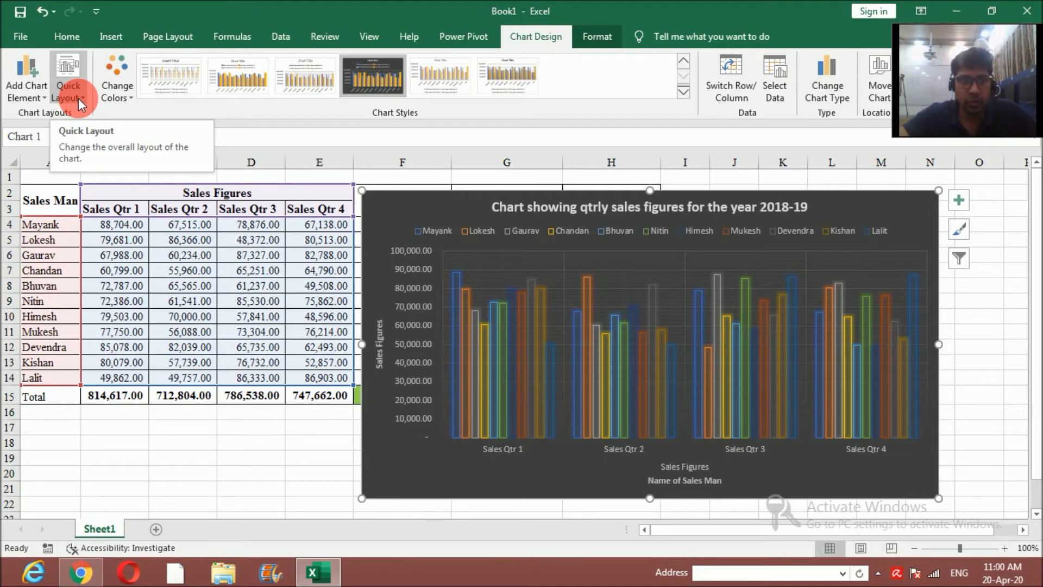
pyautogui.click(79, 99)
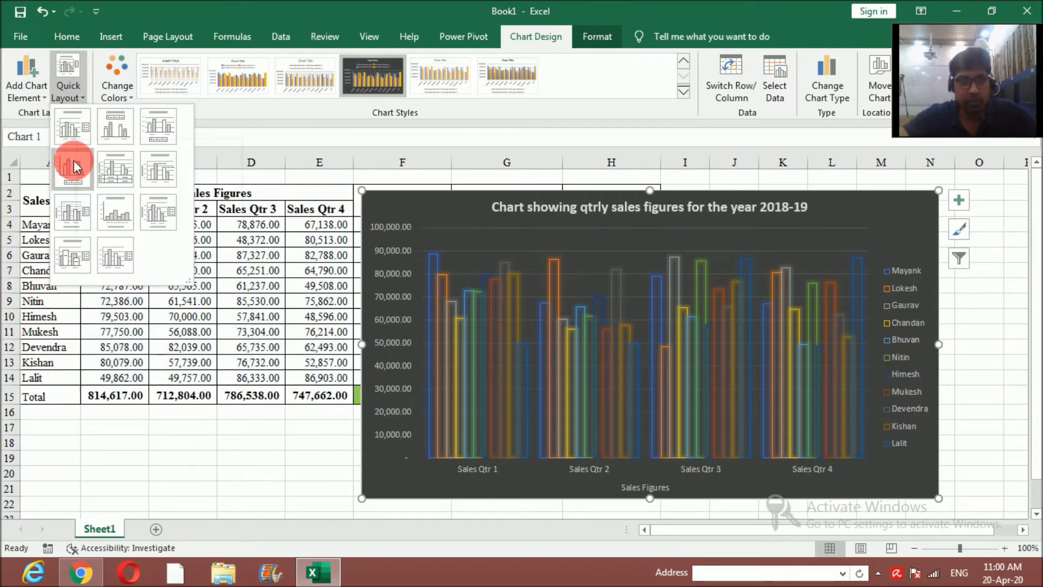
pyautogui.click(115, 212)
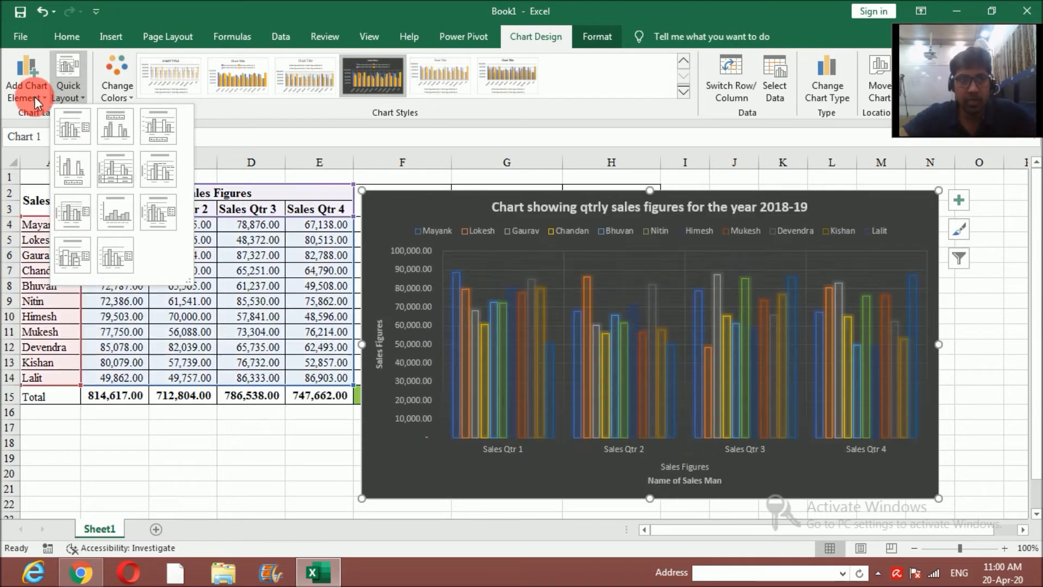
# - Look over the available quick layouts and color palettes for the chart
pyautogui.click(36, 100)
pyautogui.click(69, 94)
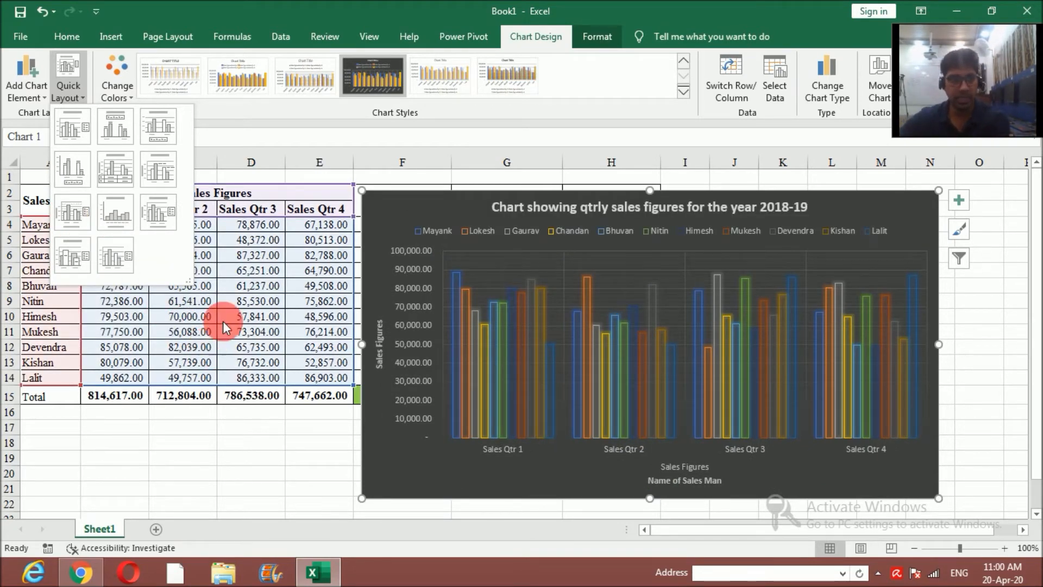
pyautogui.click(125, 96)
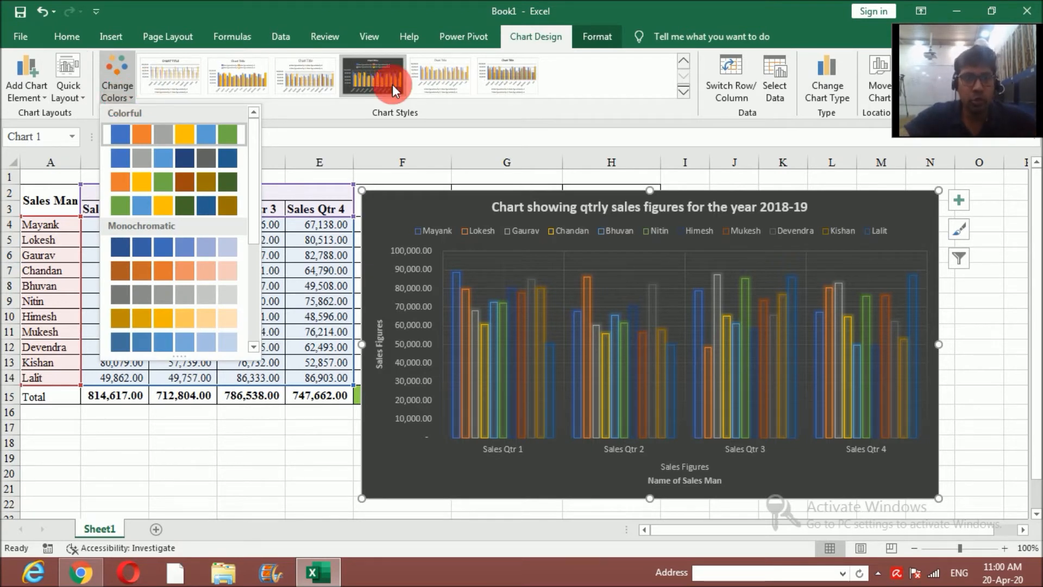
pyautogui.click(570, 78)
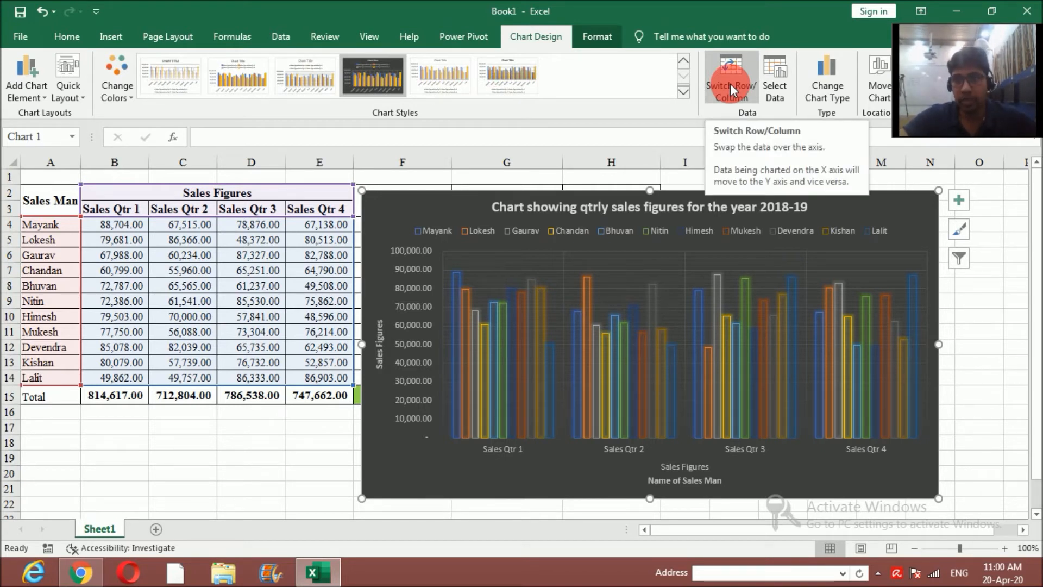
# - Exclude the first four salesmen's series from the chart's data source
pyautogui.click(775, 81)
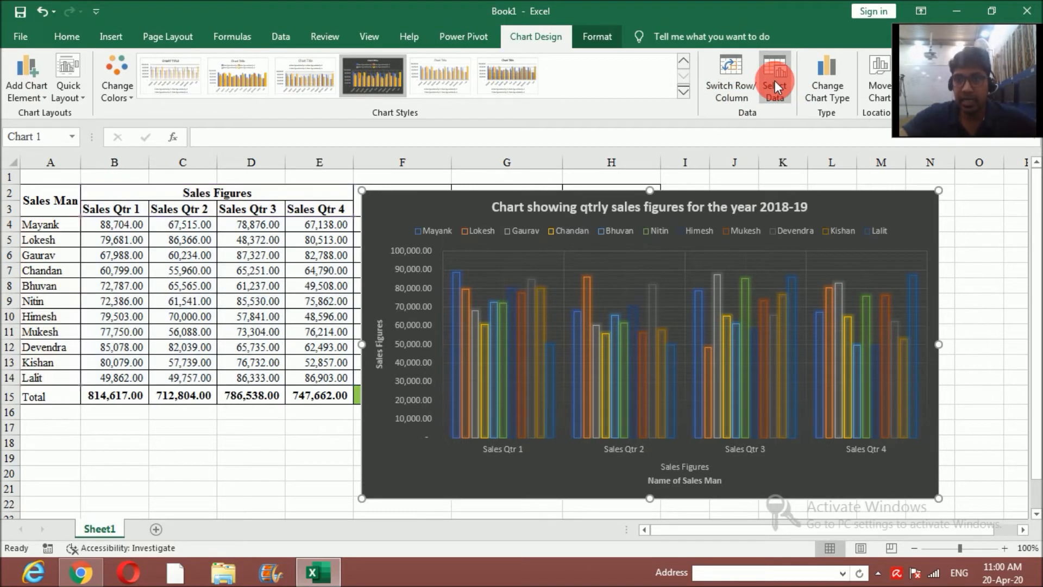
pyautogui.moveTo(589, 183); pyautogui.dragTo(668, 136)
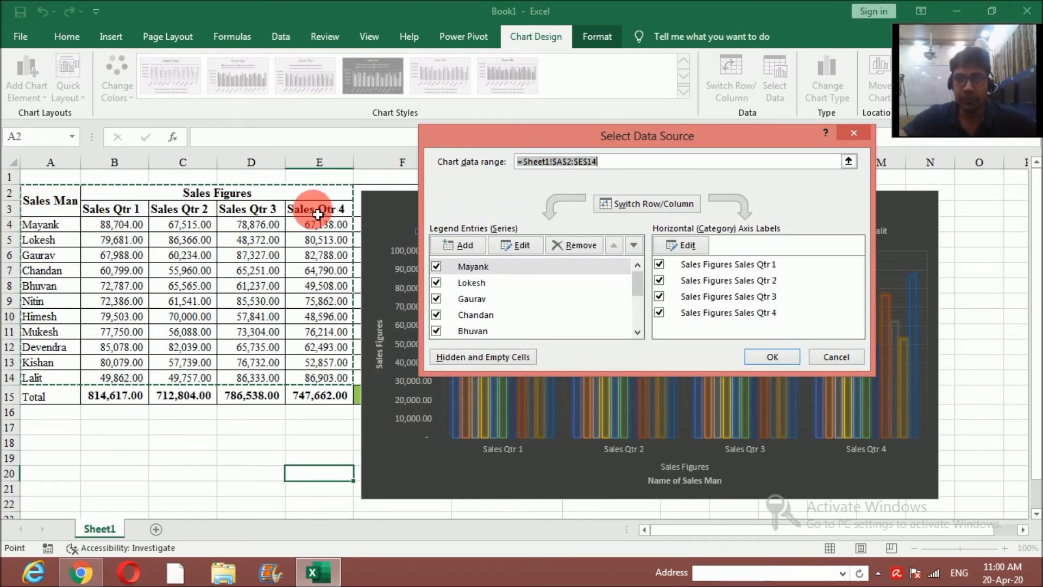
pyautogui.click(436, 266)
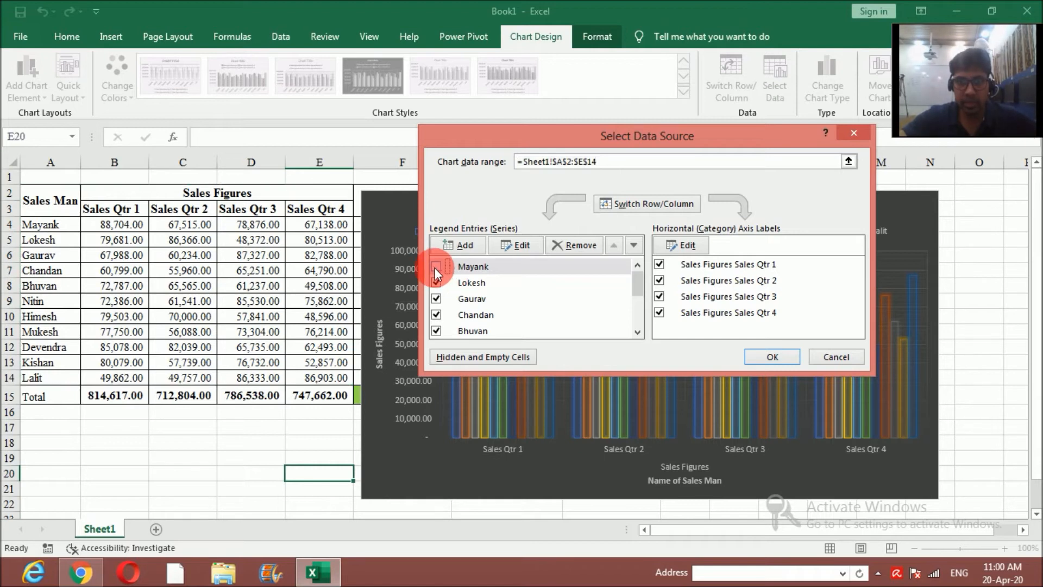
pyautogui.click(436, 283)
pyautogui.click(435, 298)
pyautogui.click(436, 314)
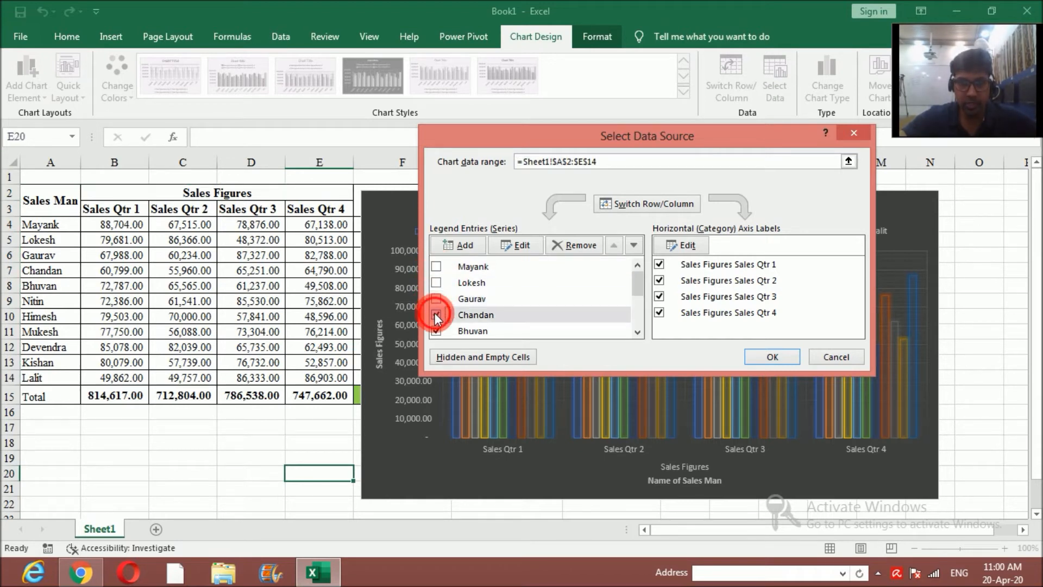
pyautogui.click(766, 358)
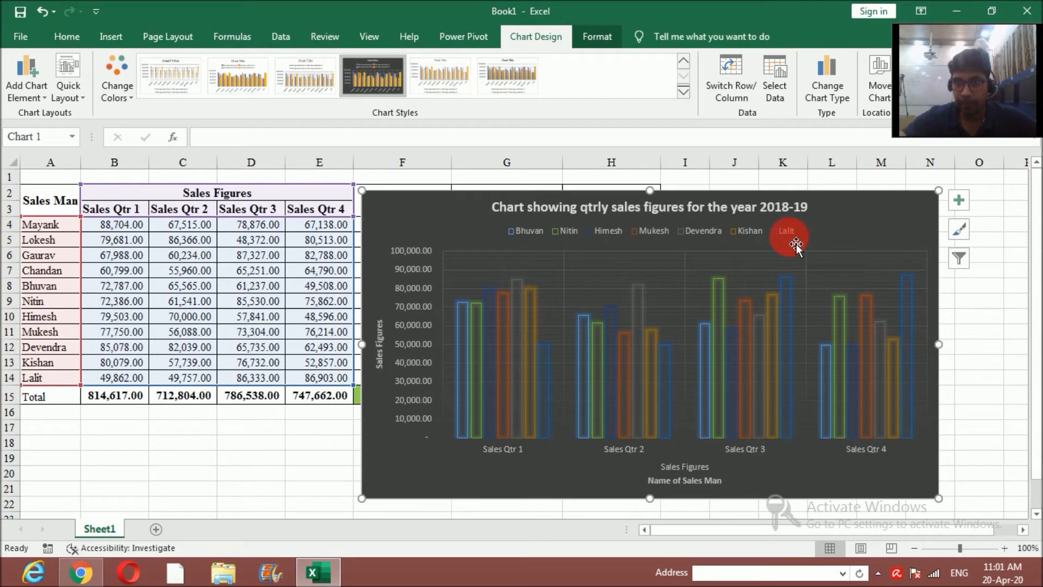
# - Change the chart type to Clustered Bar, keeping the sales grouped by quarter
pyautogui.click(831, 90)
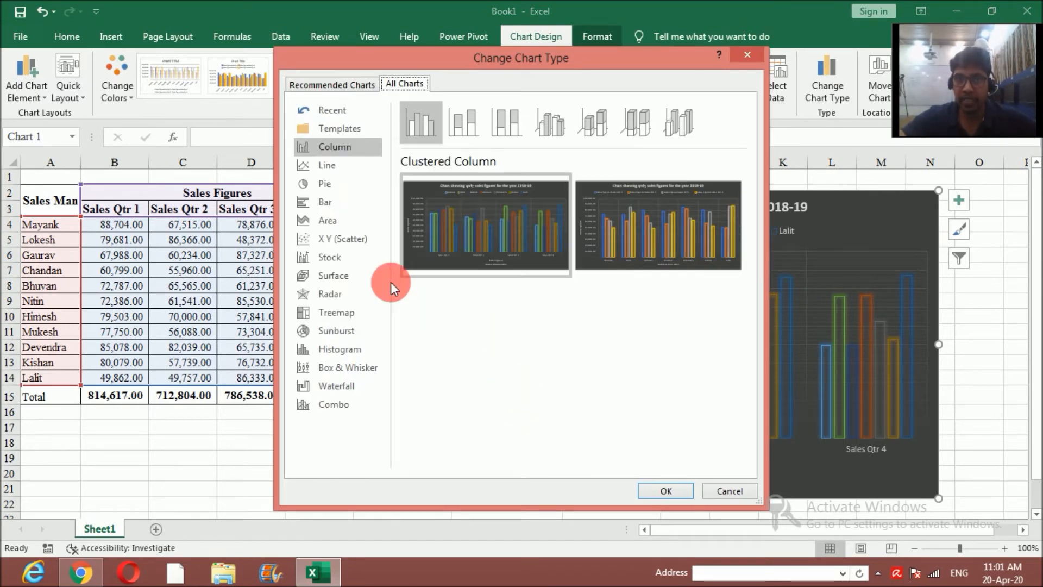
pyautogui.click(332, 201)
pyautogui.moveTo(506, 219)
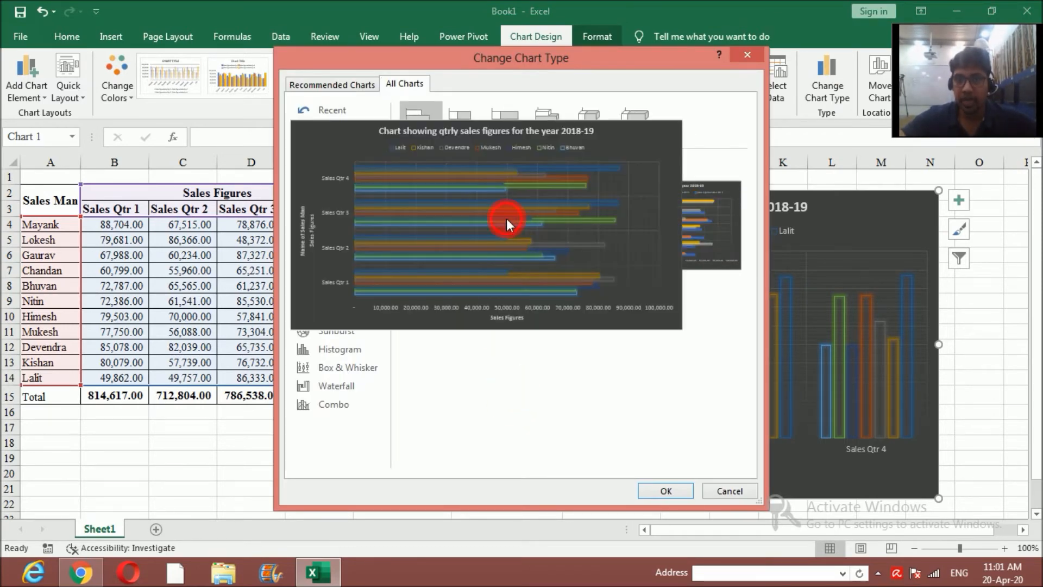
pyautogui.click(659, 490)
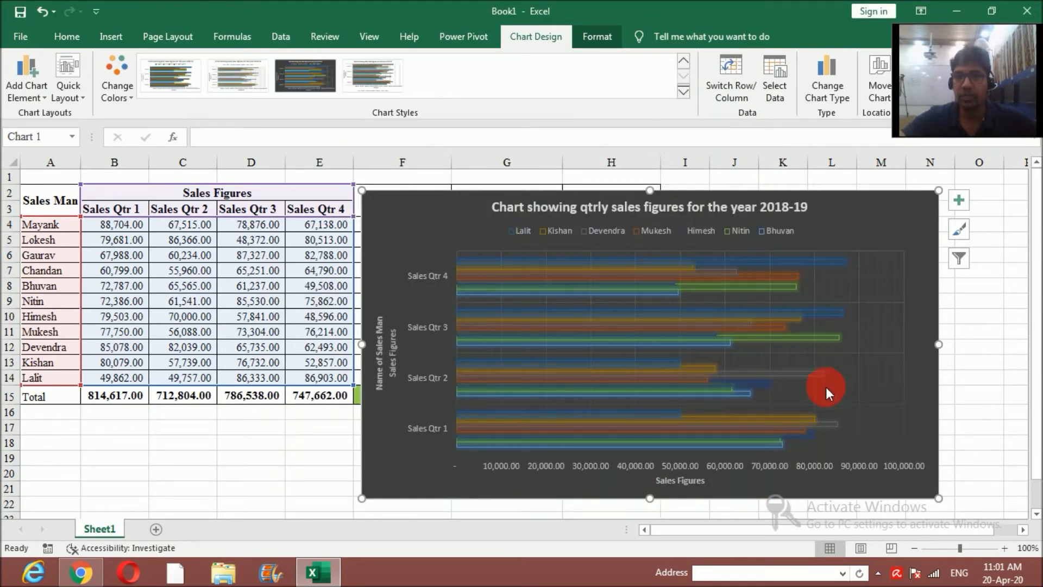
# - Move the chart to a new sheet named Chart1, check the table on Sheet1, and return to the chart sheet
pyautogui.click(880, 92)
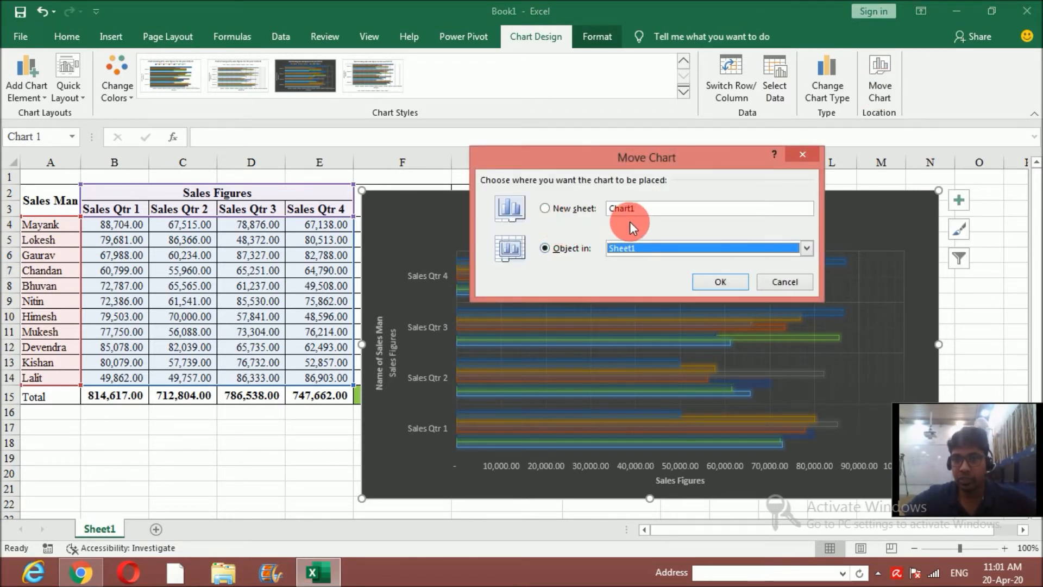
pyautogui.click(544, 209)
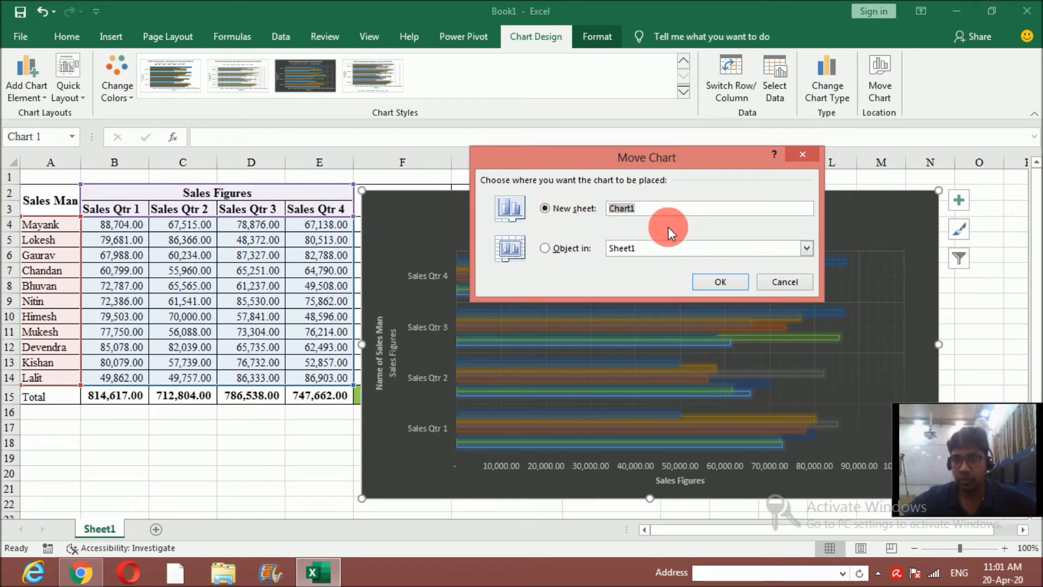
pyautogui.click(727, 285)
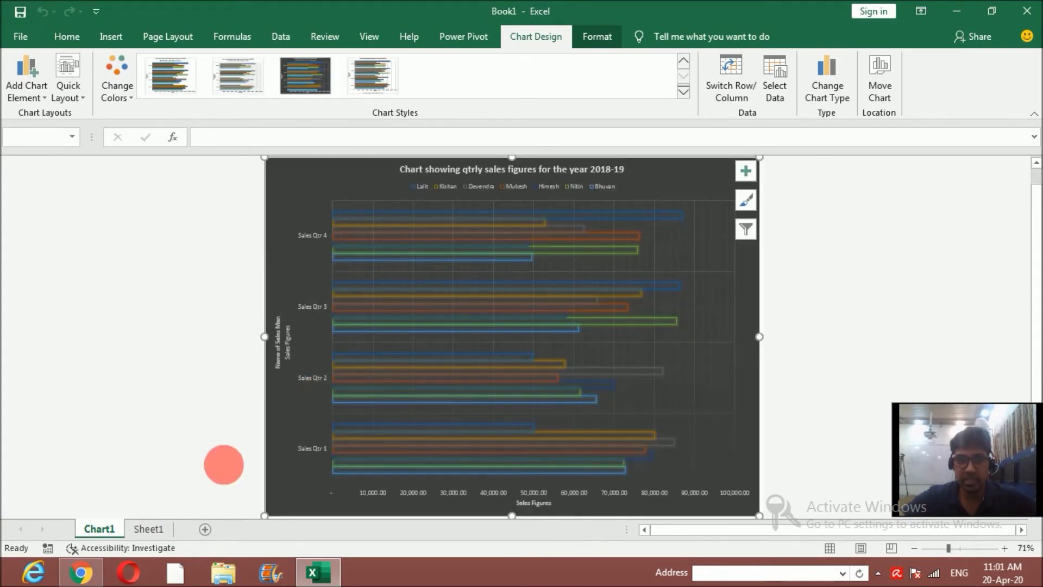
pyautogui.click(145, 532)
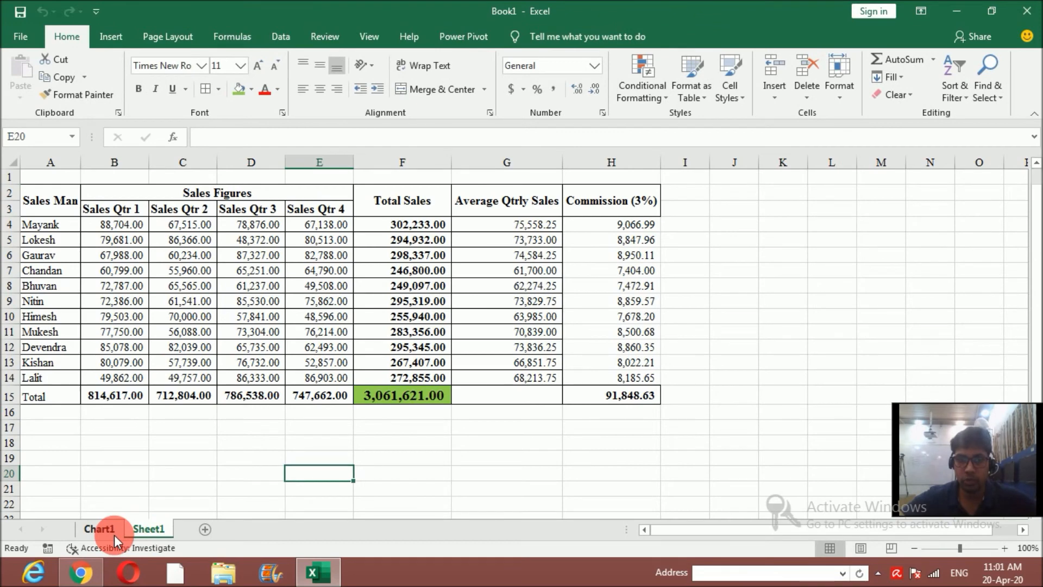
pyautogui.click(114, 534)
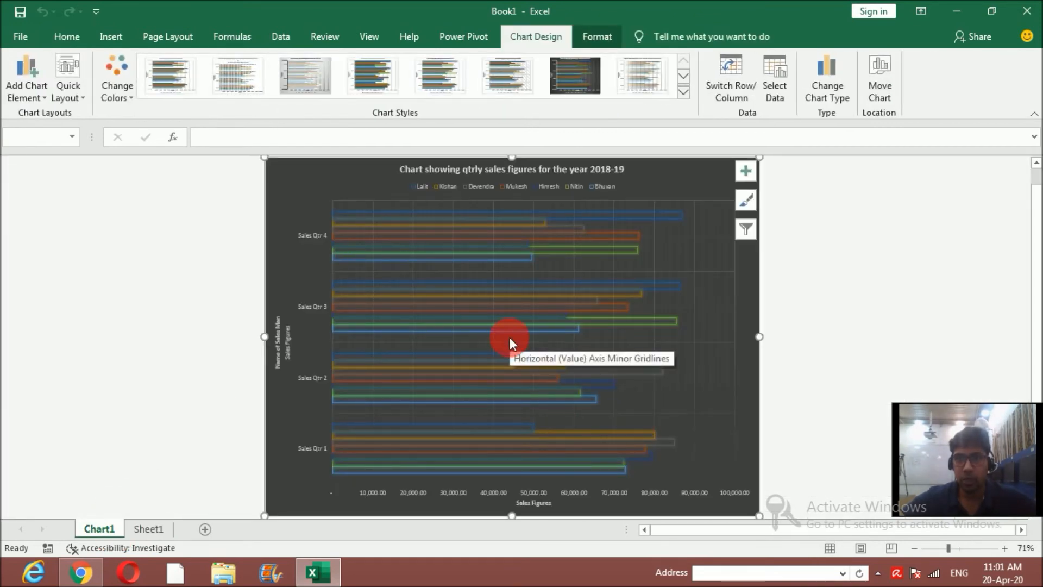
pyautogui.click(846, 265)
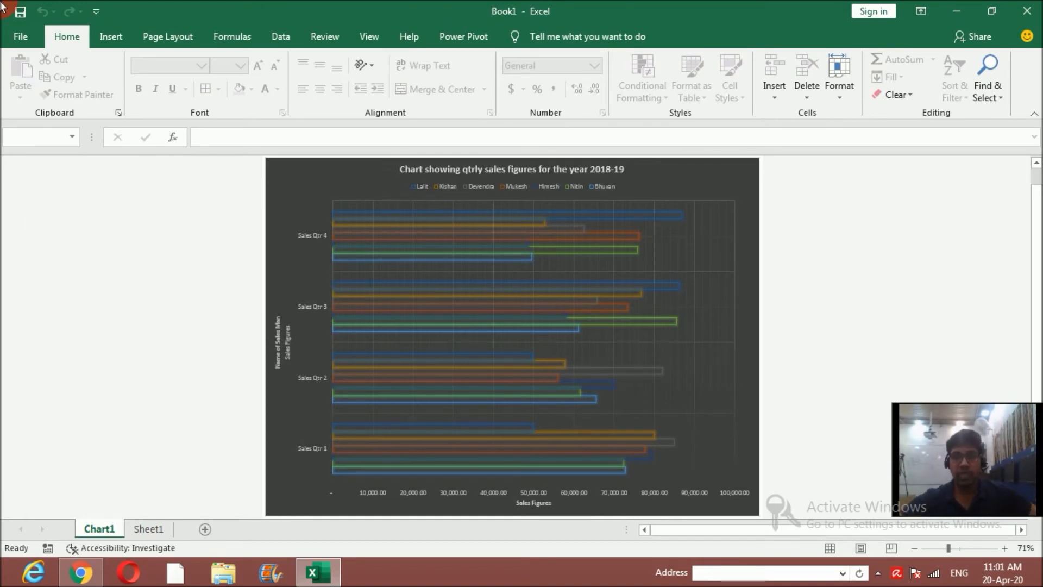
# - Change the chart on the Chart1 sheet to a 3-D Column chart grouped by quarter
pyautogui.click(422, 284)
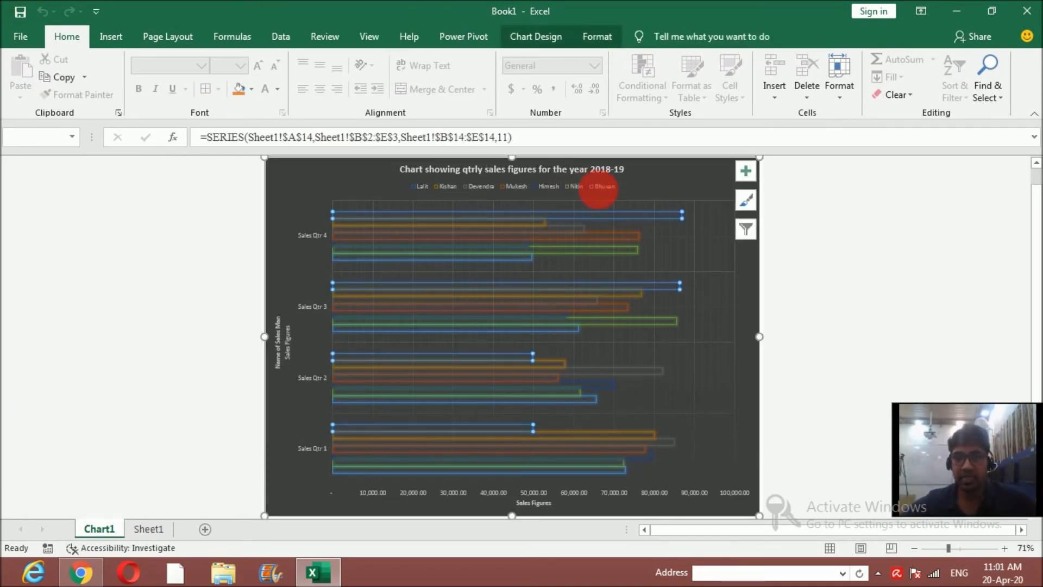
pyautogui.click(659, 188)
pyautogui.click(813, 88)
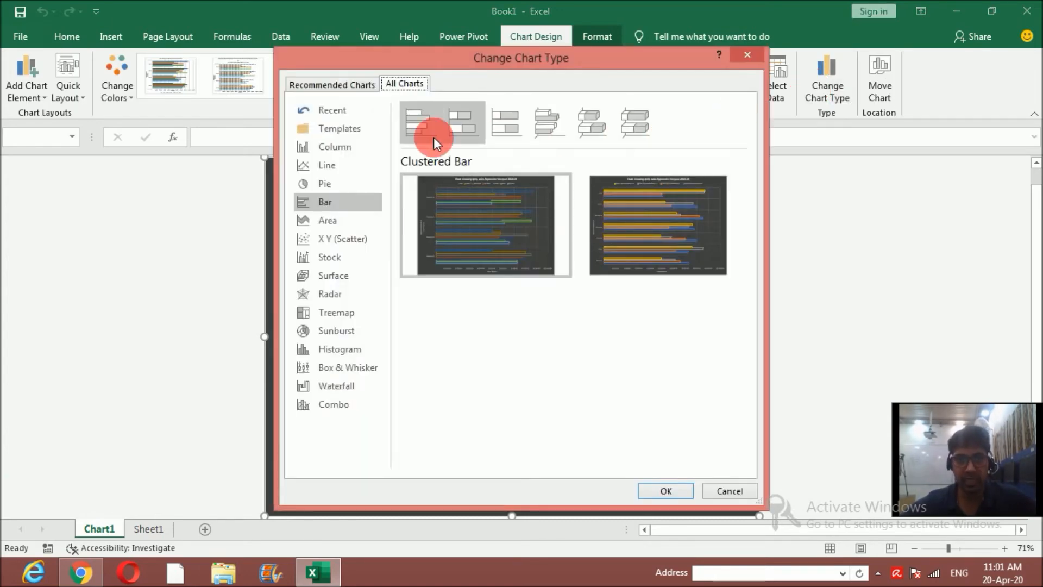
pyautogui.click(347, 148)
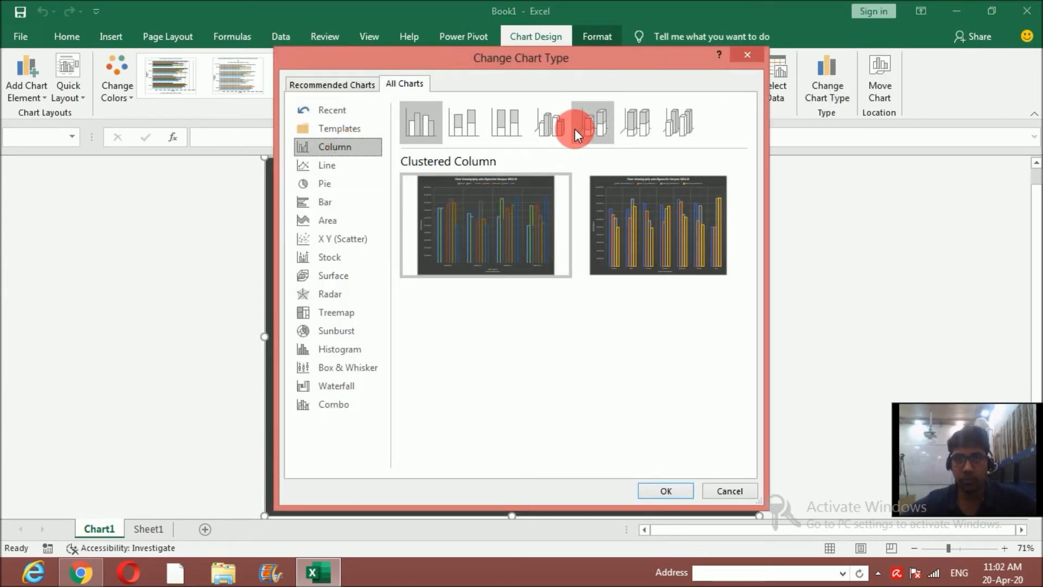
pyautogui.click(555, 125)
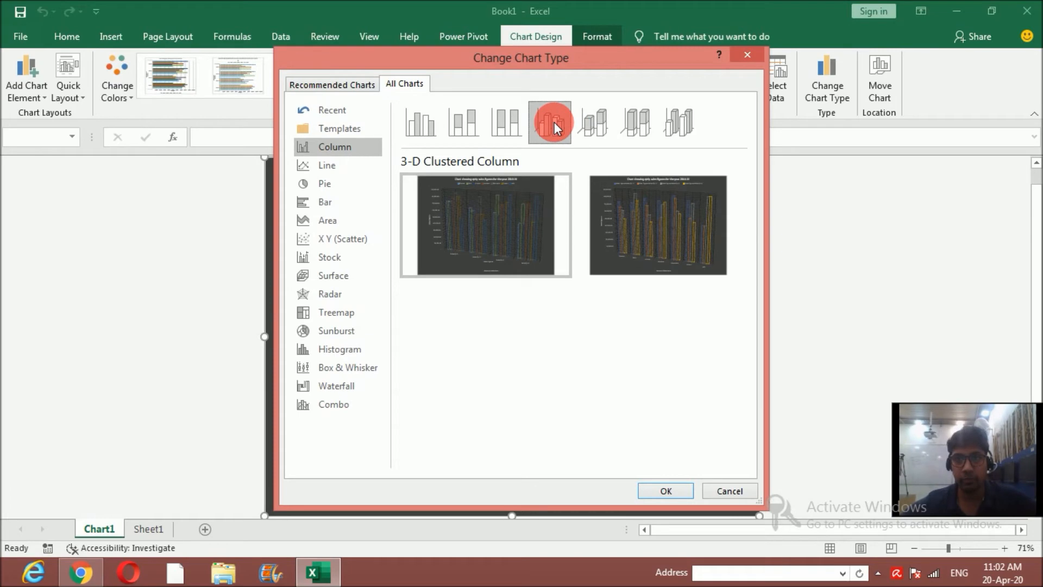
pyautogui.click(679, 124)
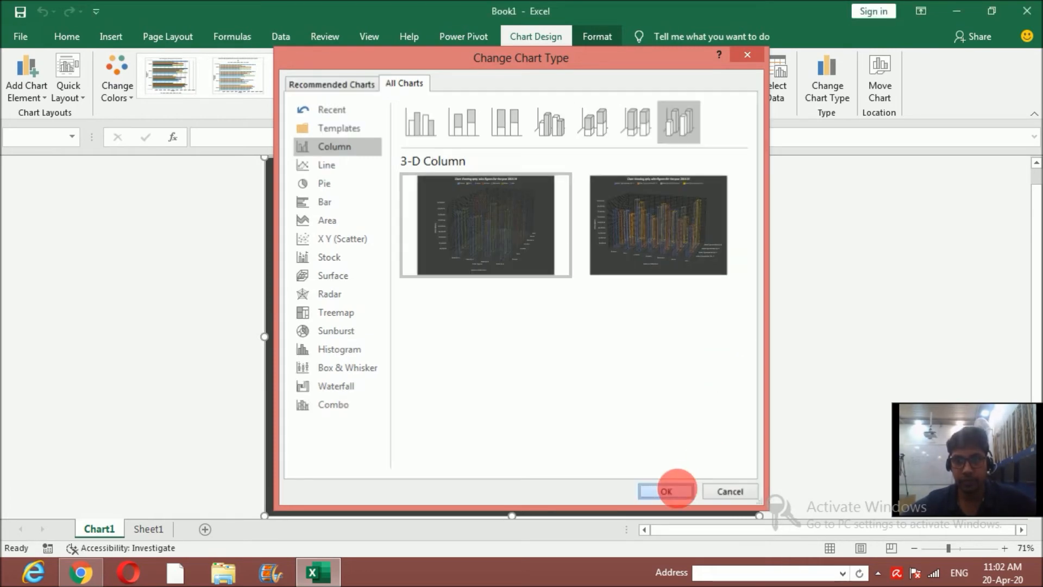
pyautogui.click(670, 489)
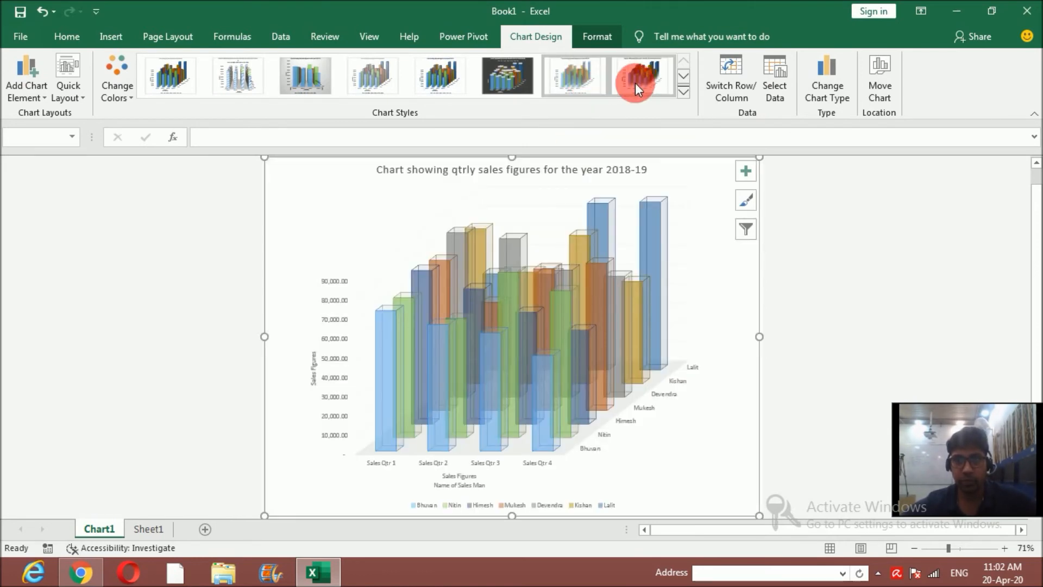
# - Try several chart styles on the 3-D column chart, ending with the dark gradient background style
pyautogui.click(353, 78)
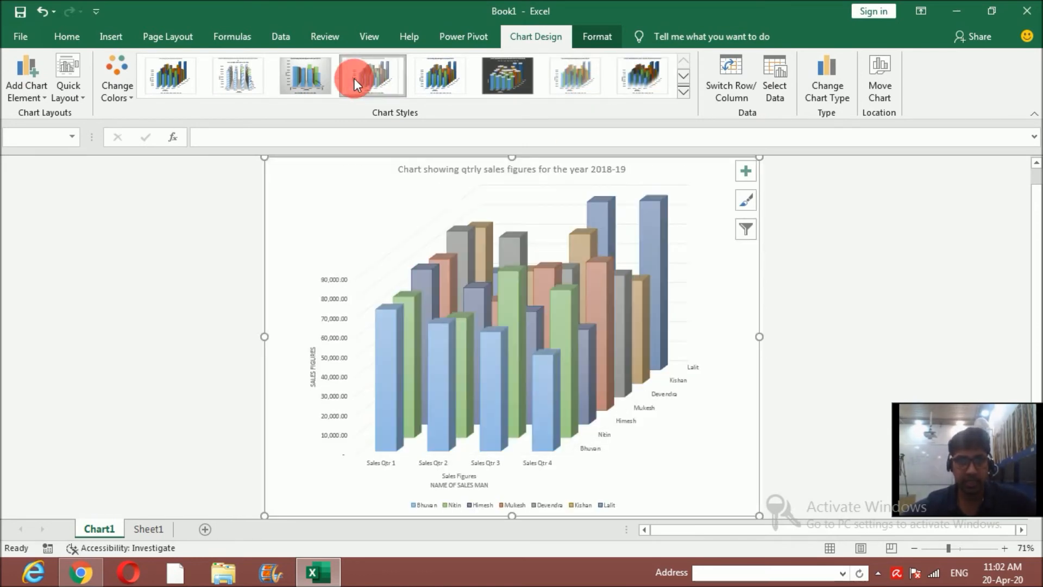
pyautogui.click(243, 74)
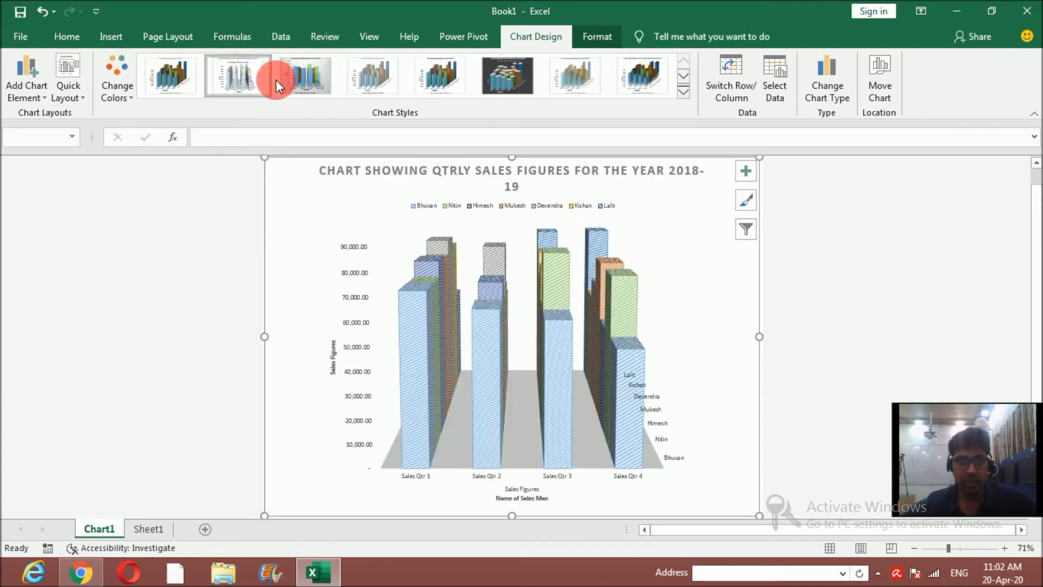
pyautogui.click(306, 84)
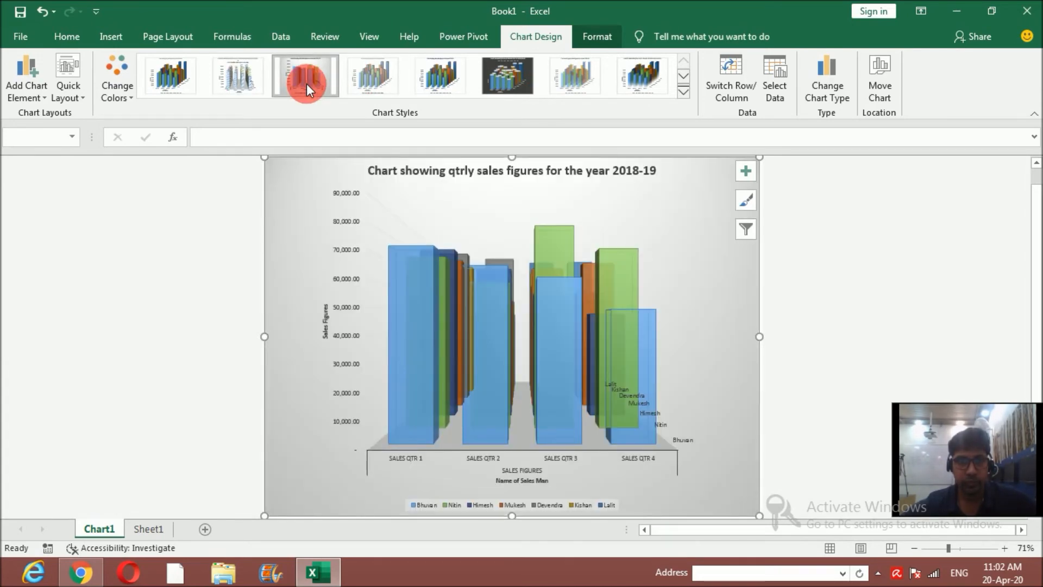
pyautogui.click(169, 90)
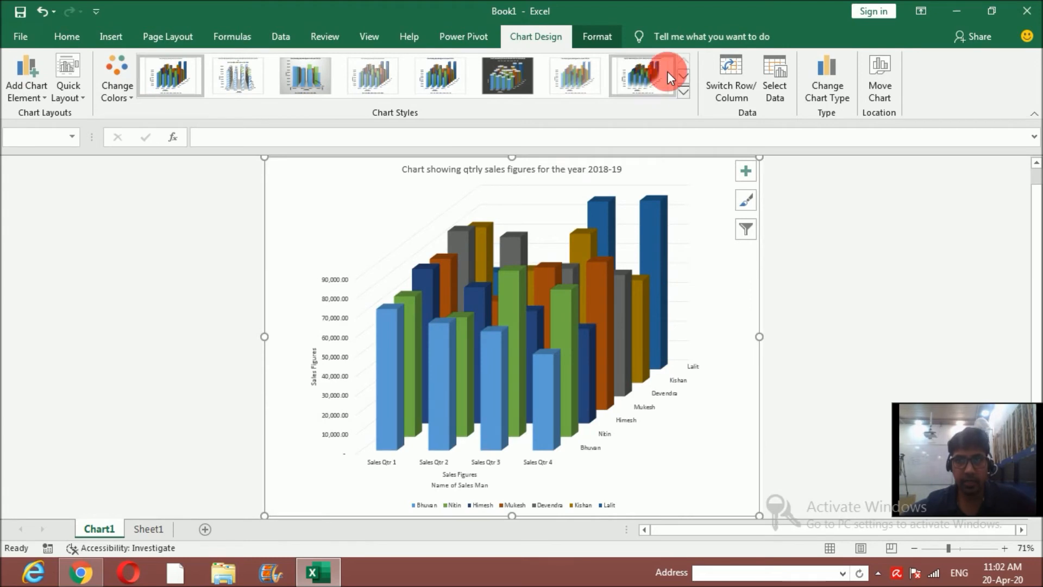
pyautogui.click(682, 77)
pyautogui.click(321, 73)
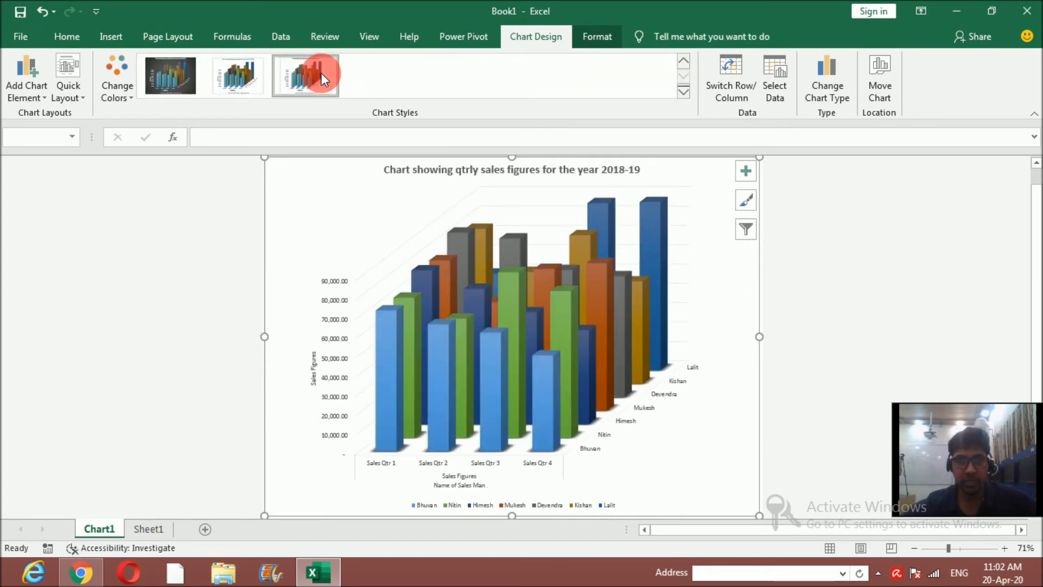
pyautogui.click(229, 78)
pyautogui.click(174, 81)
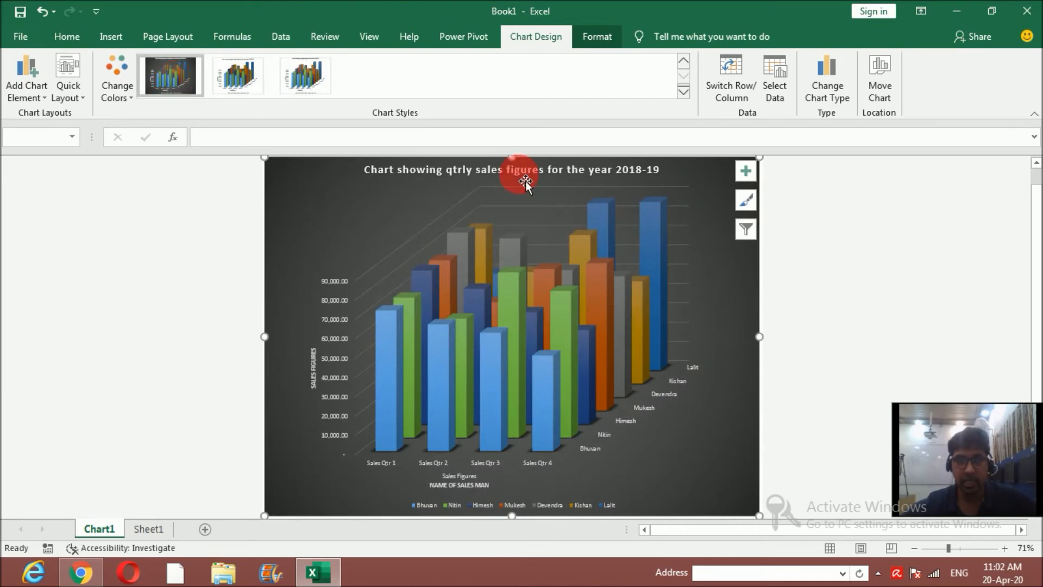
# - Apply the white-background chart style with an uppercase title and columns fading to white at the base
pyautogui.click(685, 59)
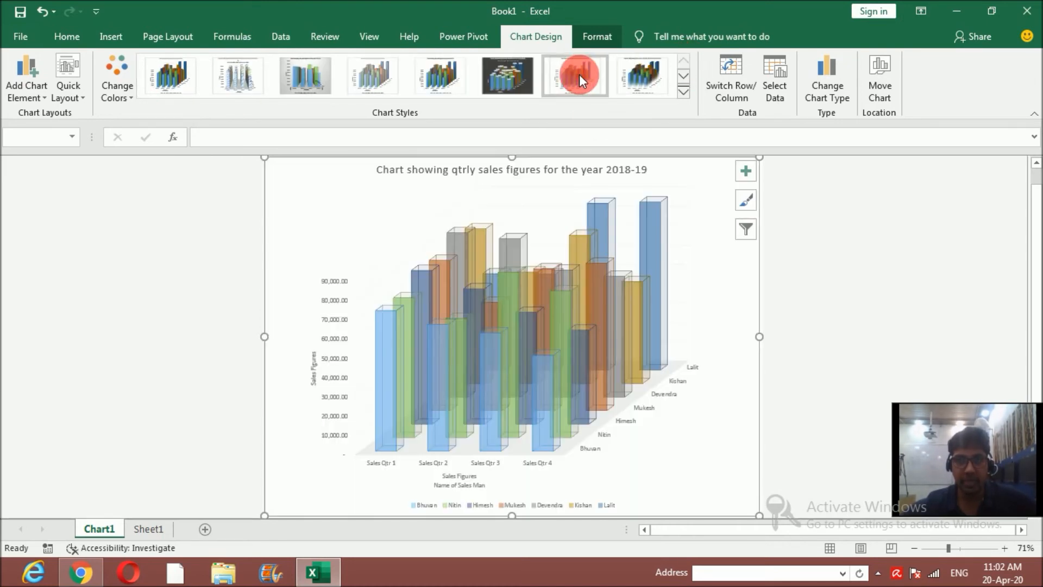
pyautogui.click(579, 74)
pyautogui.click(644, 75)
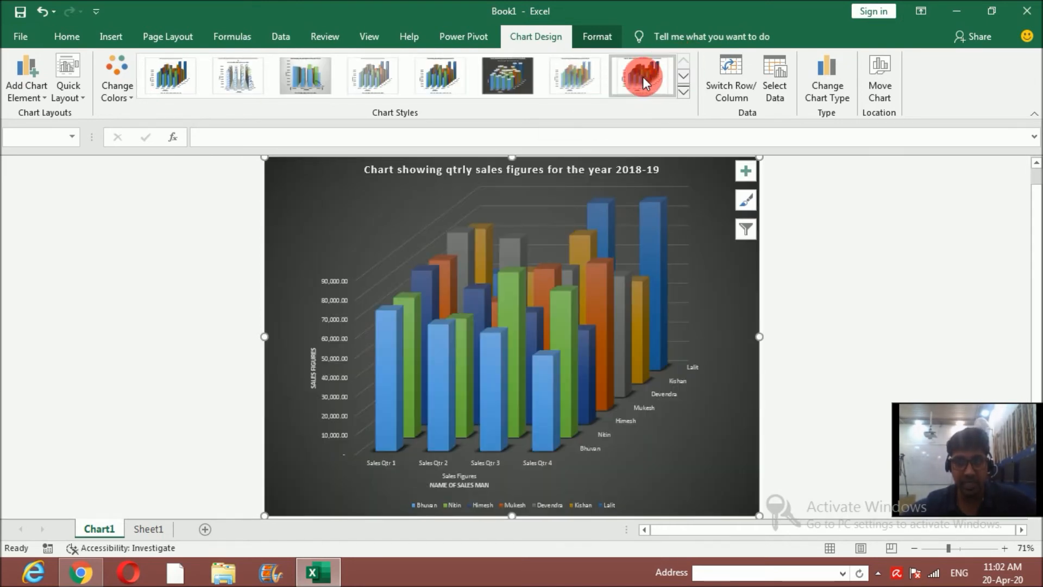
pyautogui.click(644, 77)
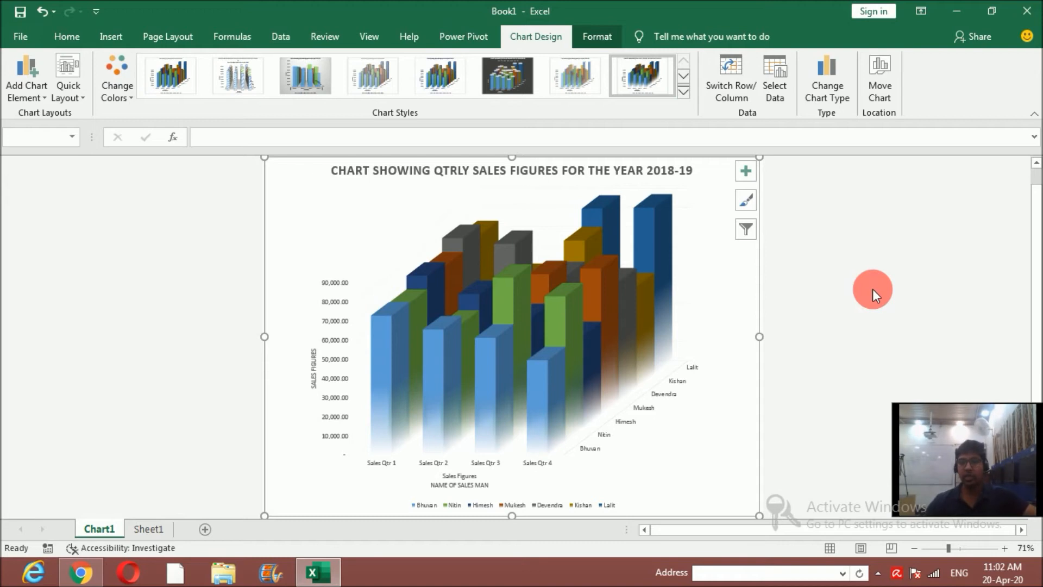
# - Fill the rearmost column series of the 3-D chart with light gold
pyautogui.click(598, 37)
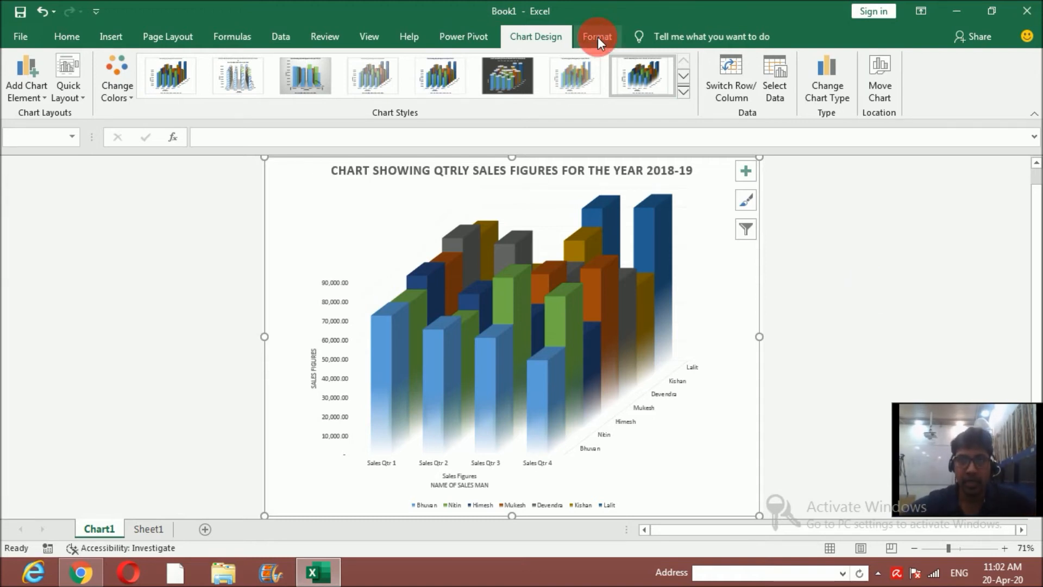
pyautogui.click(599, 210)
pyautogui.click(611, 214)
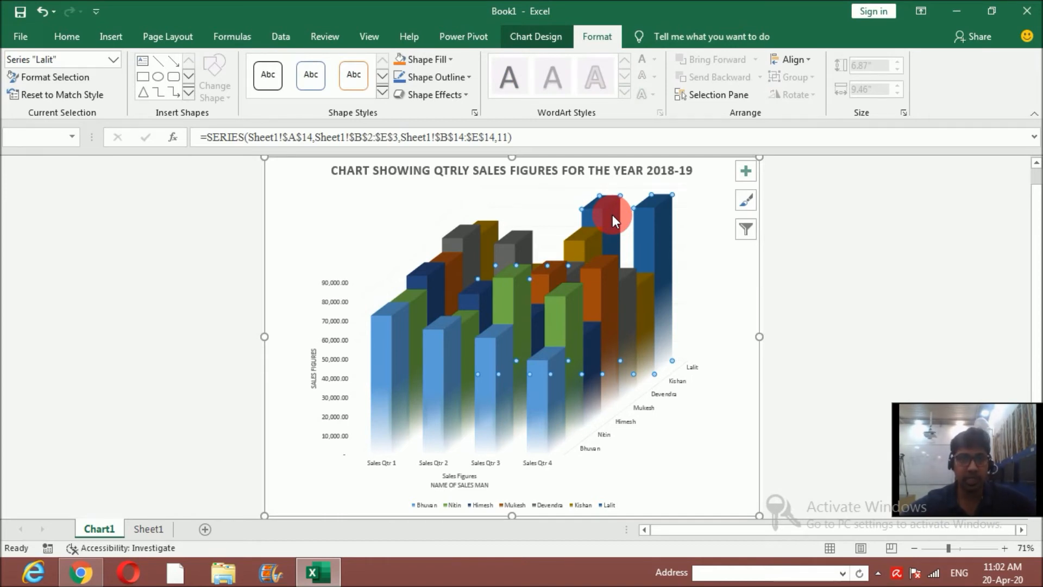
pyautogui.click(447, 61)
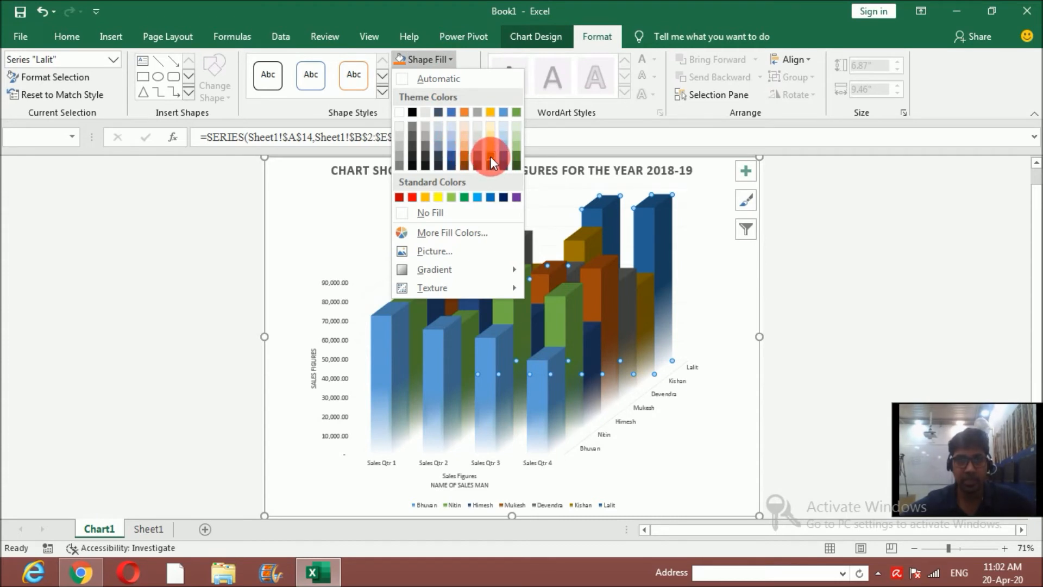
pyautogui.click(491, 143)
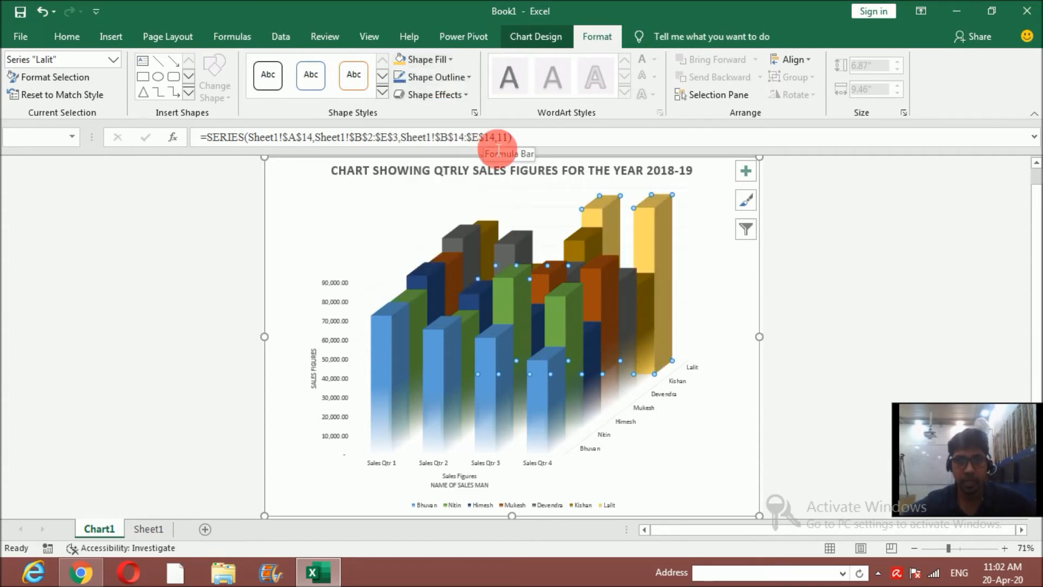
# - Fill the grey series plotted from row 12 with blue and the dark blue series plotted from row 10 with red
pyautogui.click(472, 246)
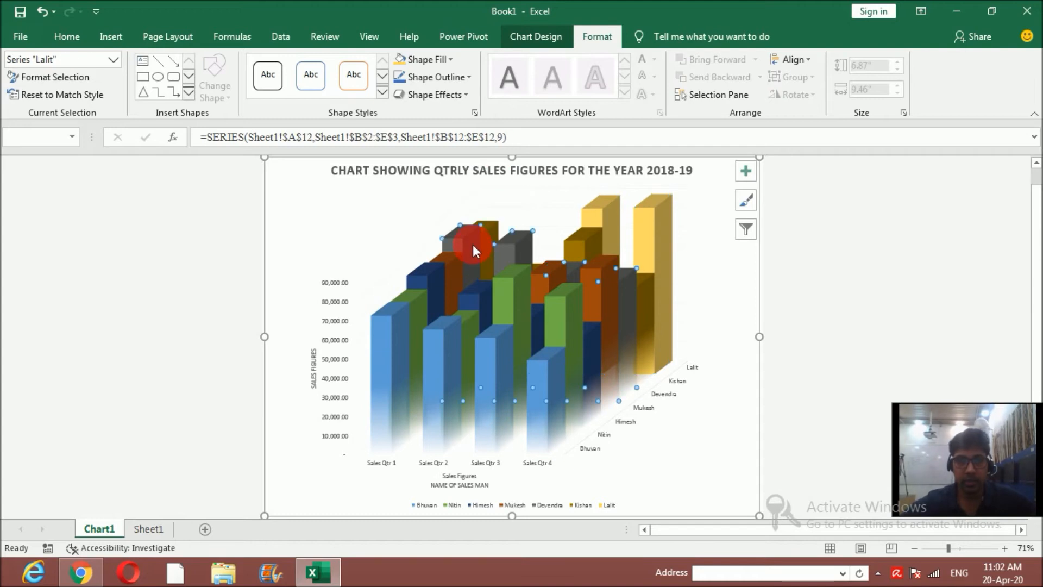
pyautogui.click(441, 61)
pyautogui.click(452, 86)
pyautogui.click(435, 273)
pyautogui.click(442, 56)
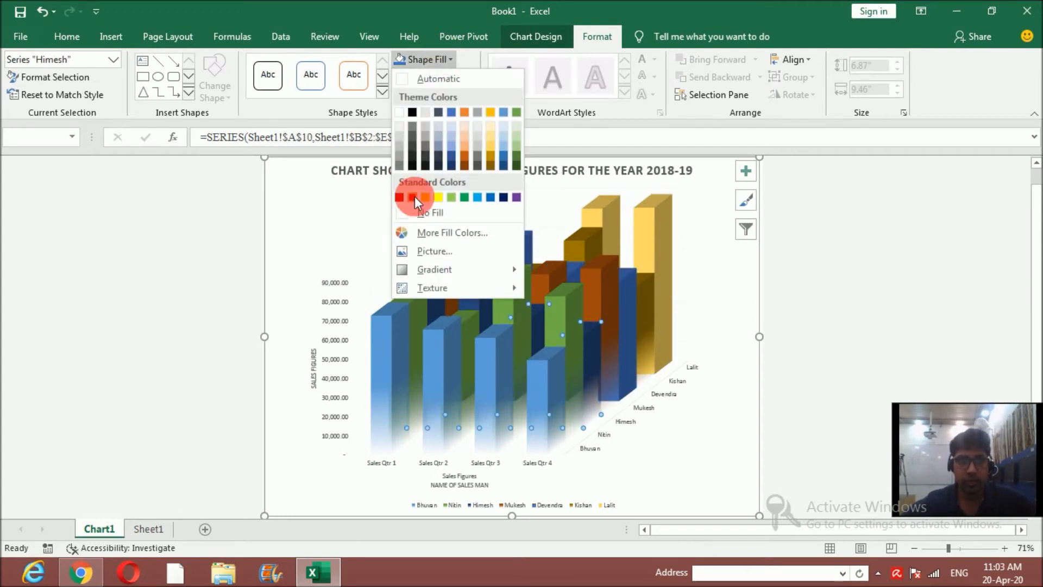
pyautogui.click(415, 196)
# - Fill the front column series with light green, then change its fill to the standard green
pyautogui.click(397, 315)
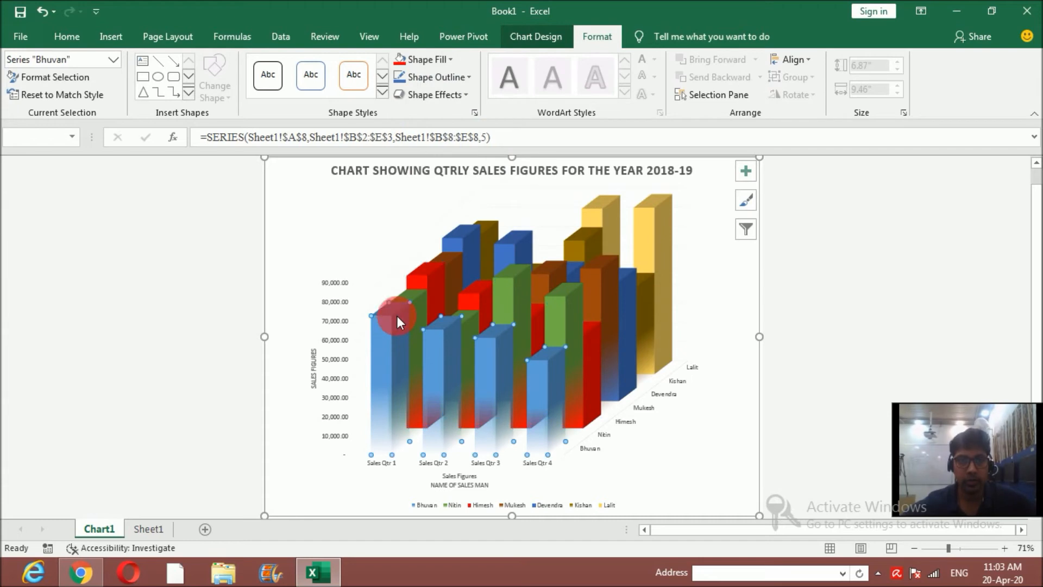
pyautogui.click(441, 56)
pyautogui.click(452, 197)
pyautogui.click(465, 79)
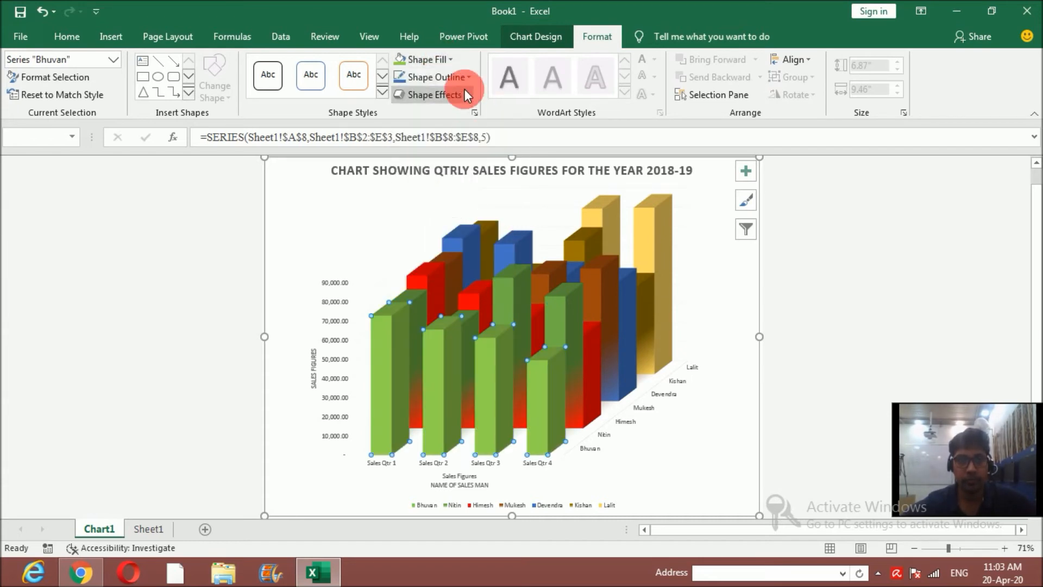
pyautogui.click(441, 59)
pyautogui.click(468, 197)
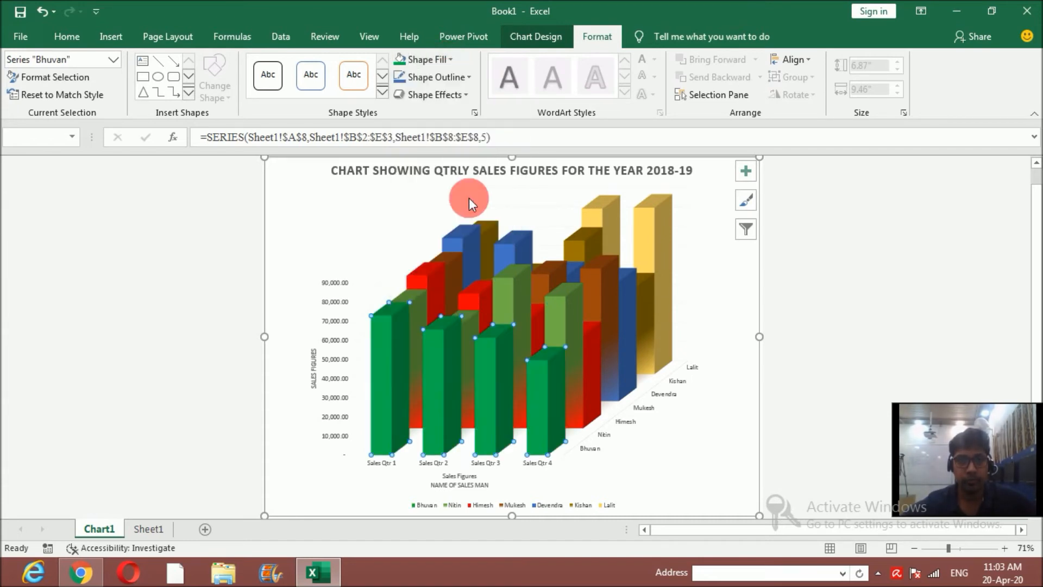
# - Give the front series, the red series, the blue series and the vertical axis major gridlines a yellow outline
pyautogui.click(467, 78)
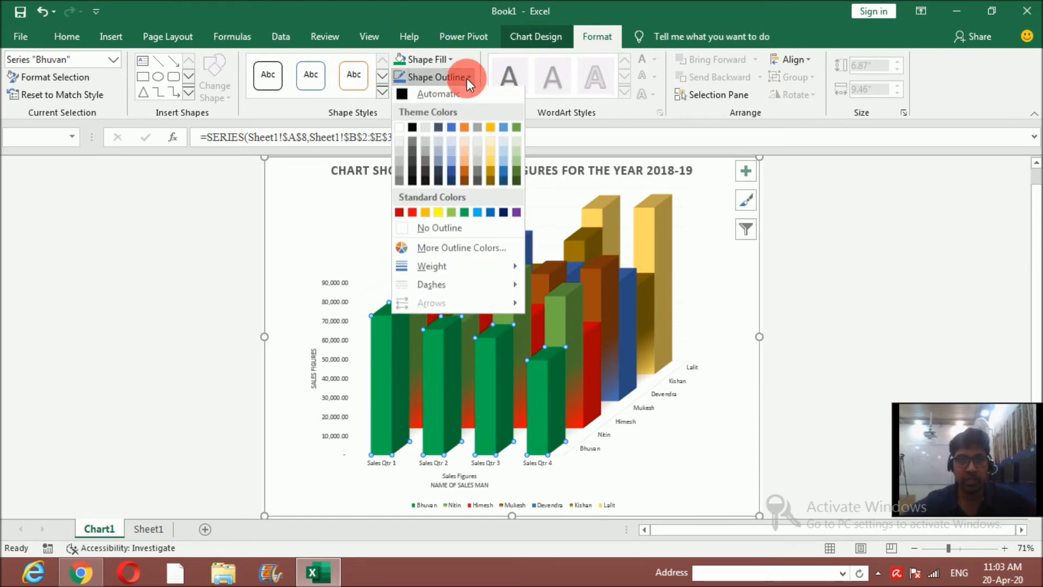
pyautogui.click(438, 211)
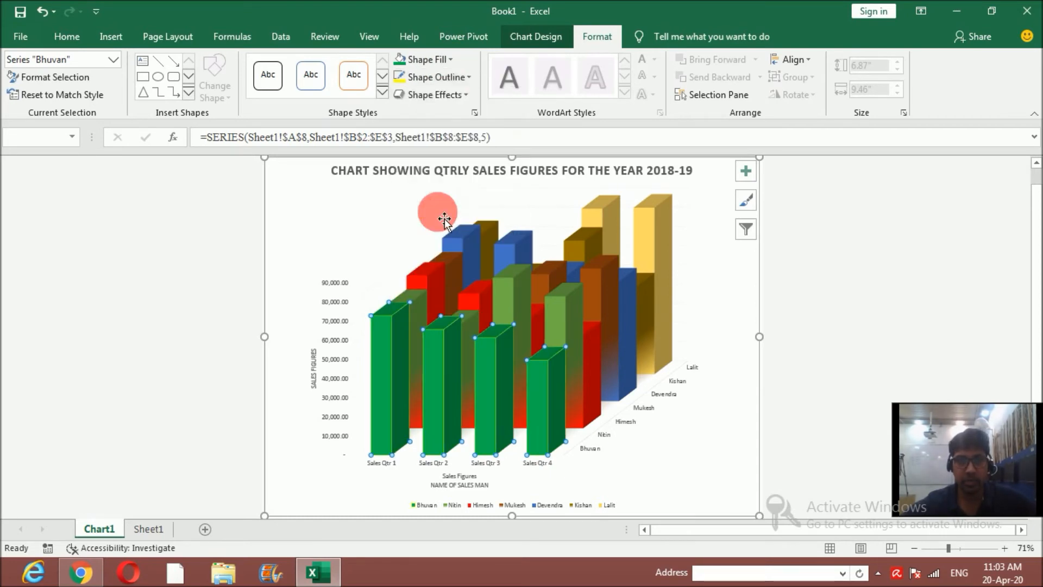
pyautogui.click(434, 273)
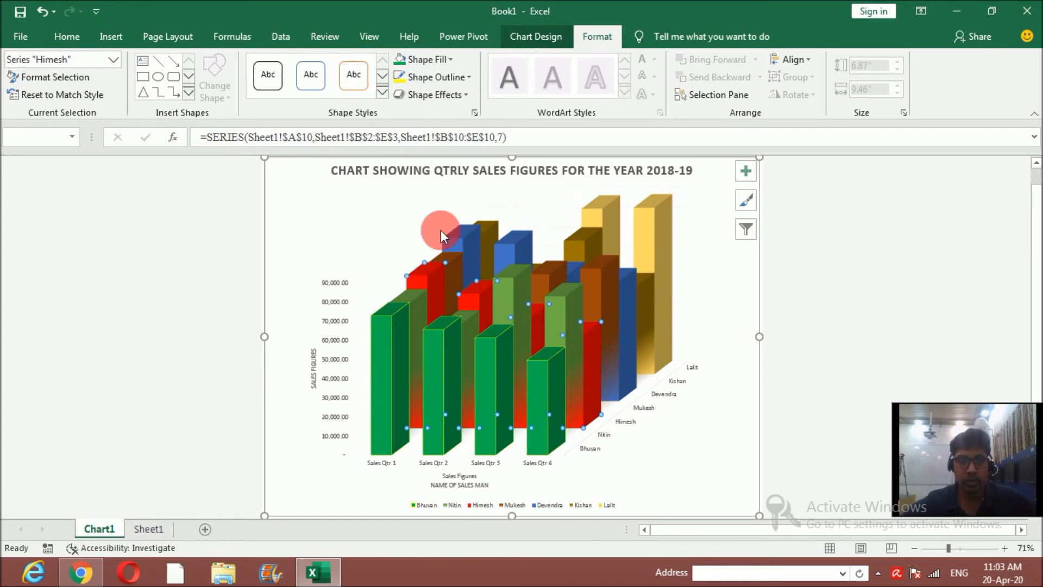
pyautogui.click(469, 81)
pyautogui.click(442, 213)
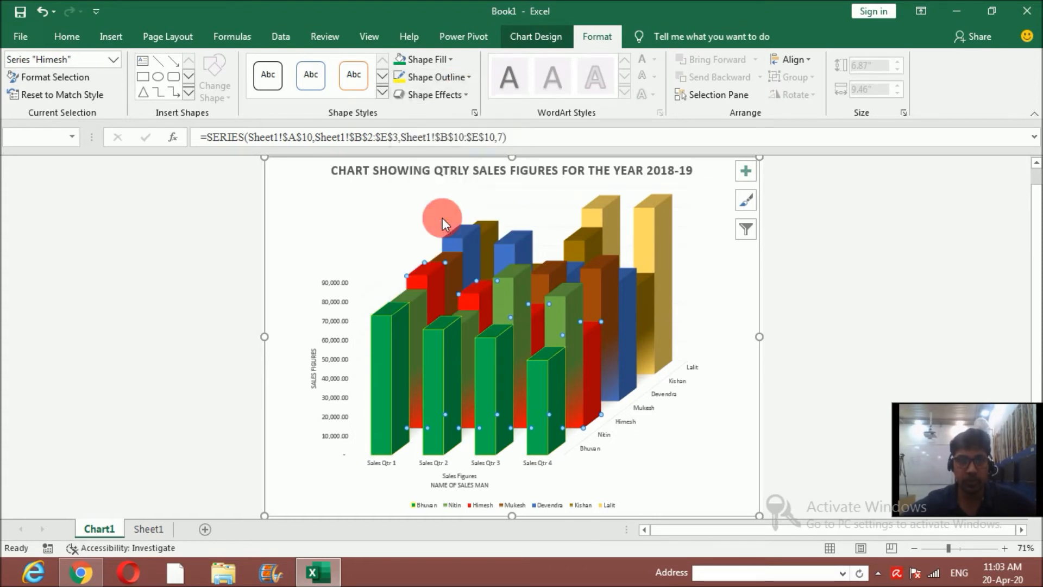
pyautogui.click(467, 228)
pyautogui.click(400, 77)
pyautogui.click(599, 209)
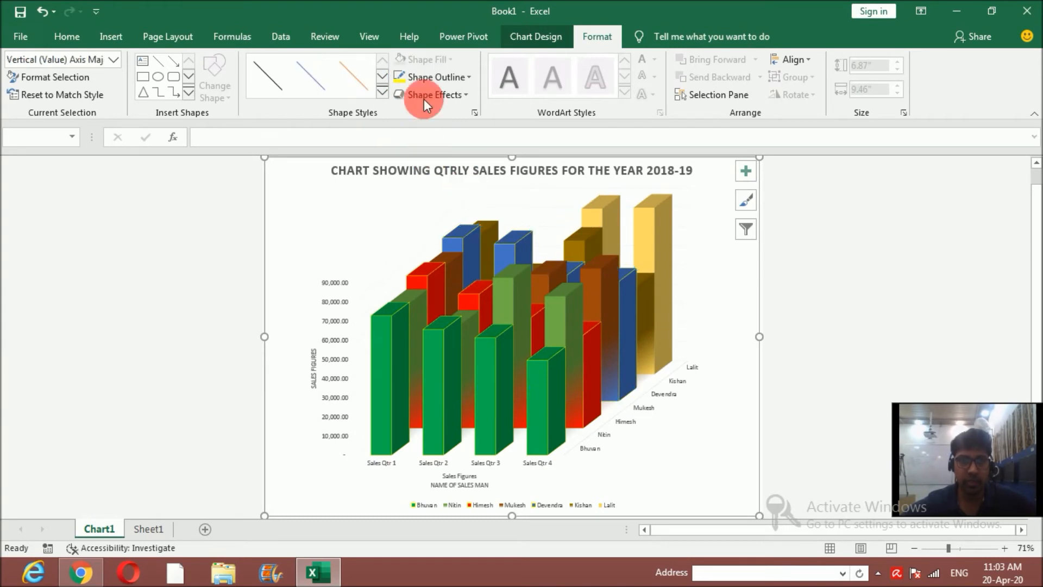
pyautogui.click(401, 76)
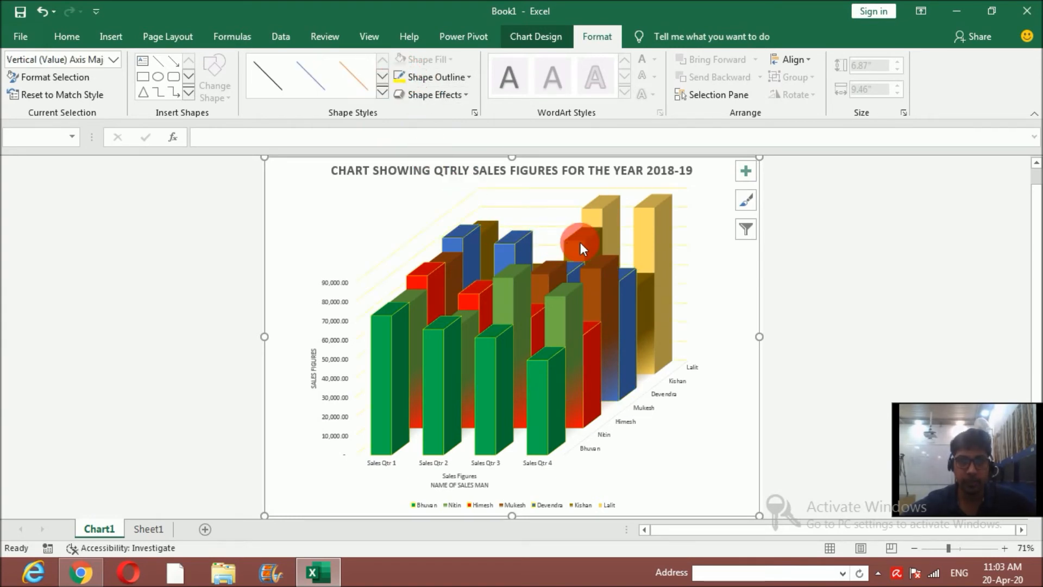
# - Apply the yellow outline to the two rearmost column series and the second series from the front, then deselect the chart
pyautogui.click(580, 243)
pyautogui.click(401, 77)
pyautogui.click(607, 210)
pyautogui.click(402, 77)
pyautogui.click(563, 334)
pyautogui.click(726, 322)
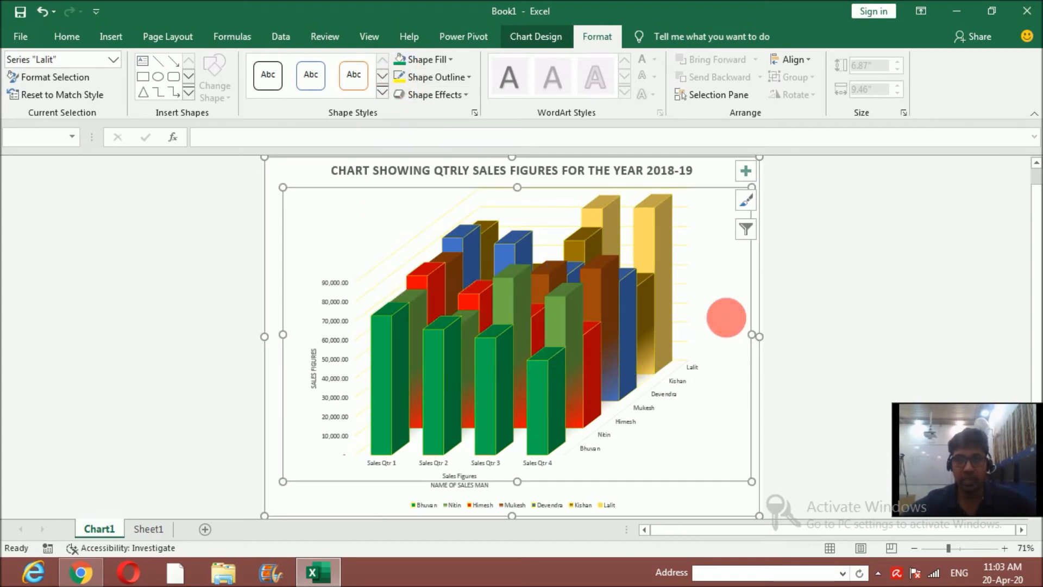
pyautogui.click(562, 305)
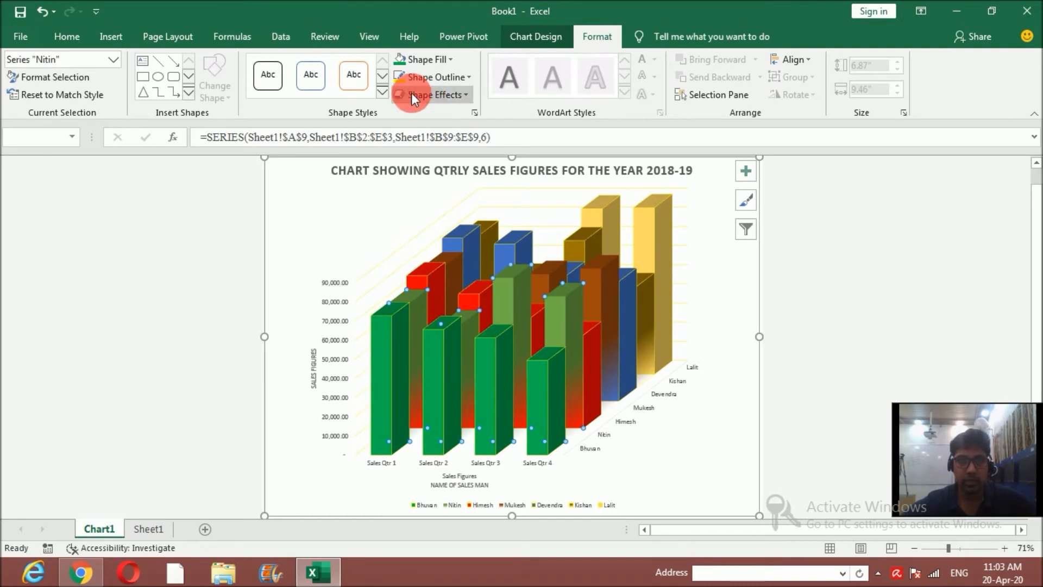
pyautogui.click(681, 471)
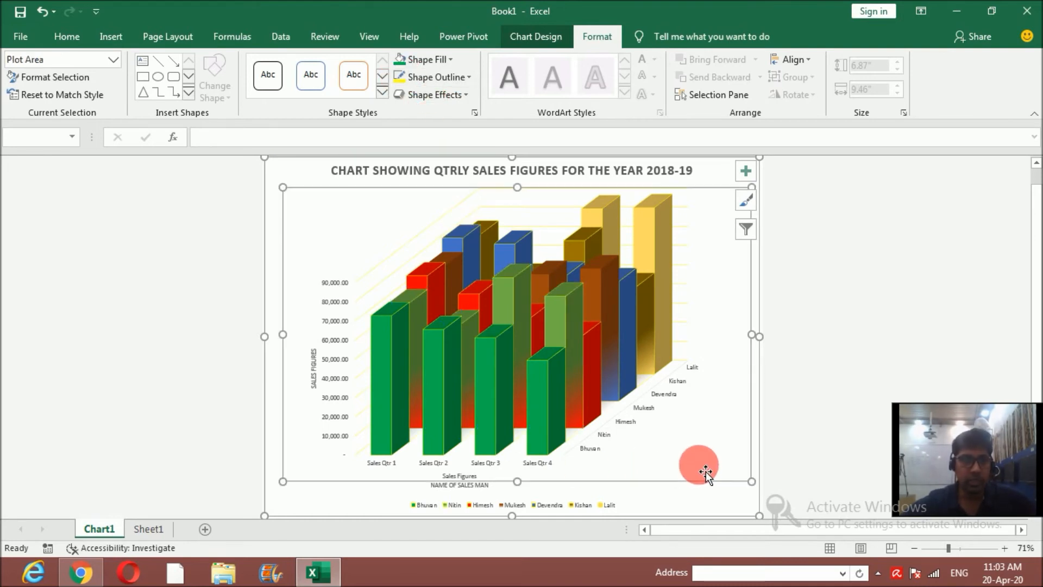
pyautogui.click(874, 321)
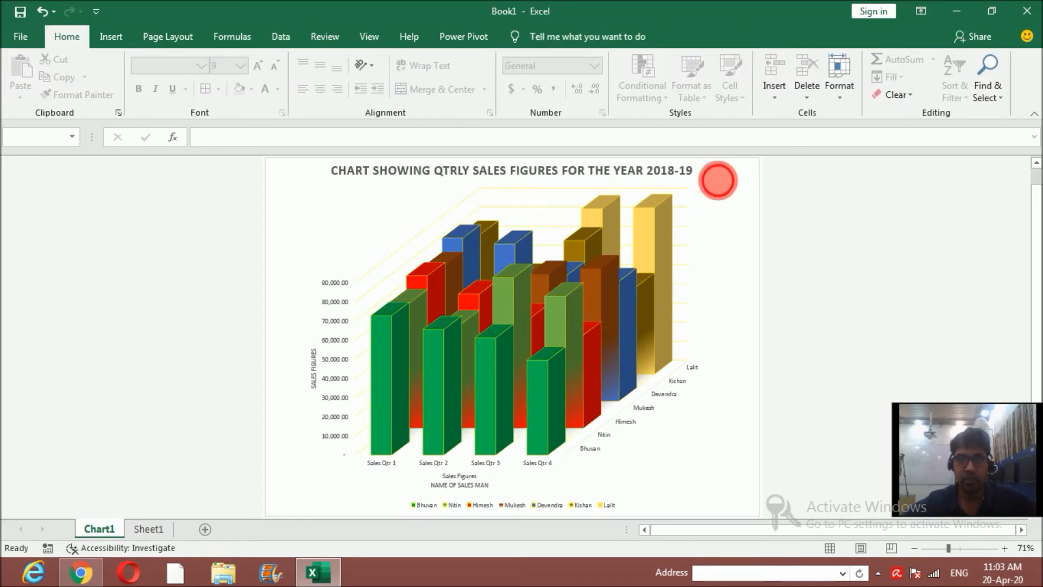
# - View the chart elements list and the chart style choices offered beside the chart
pyautogui.click(717, 184)
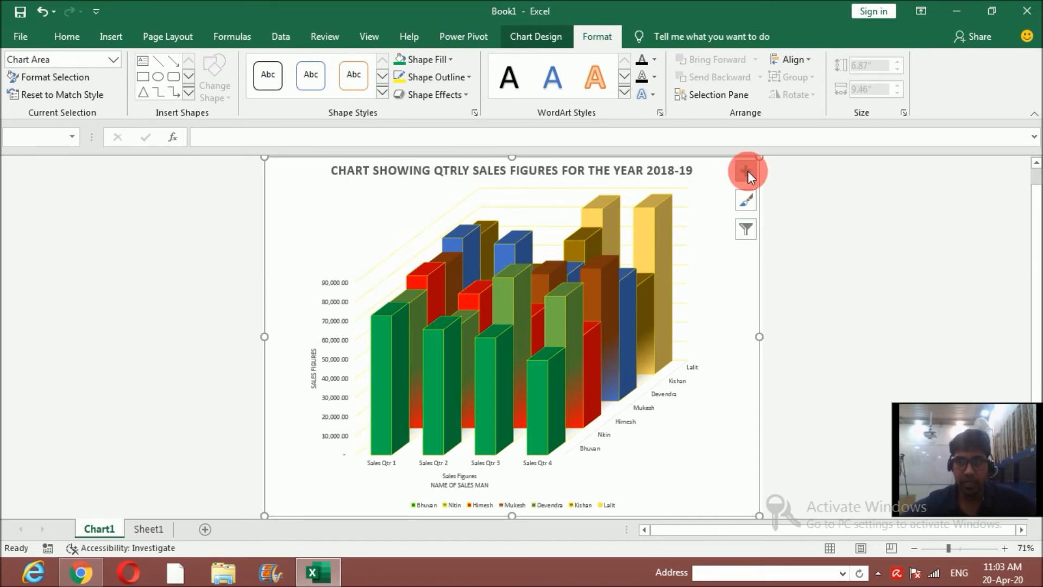
pyautogui.click(747, 171)
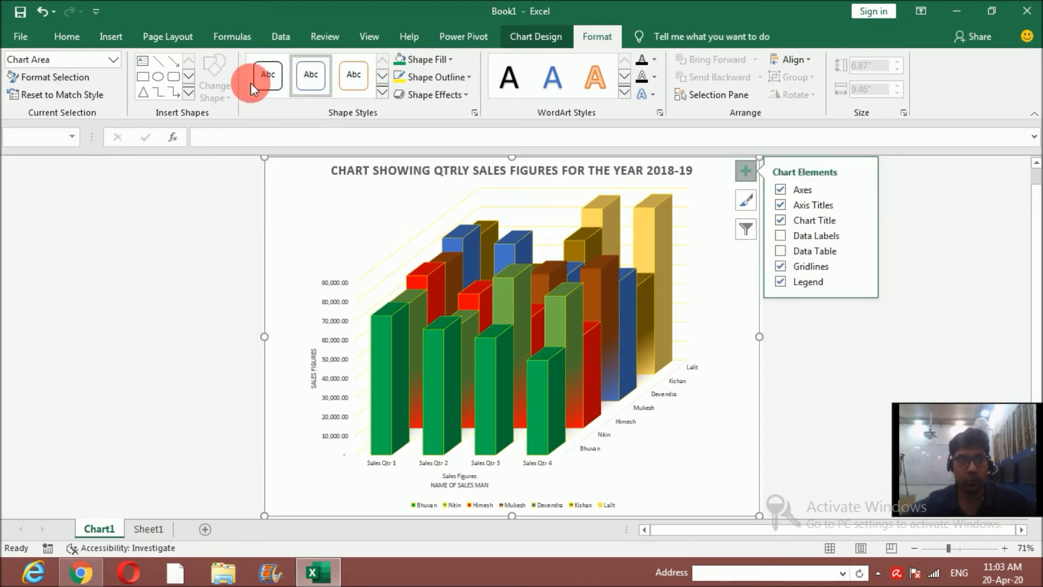
pyautogui.click(532, 37)
pyautogui.click(41, 96)
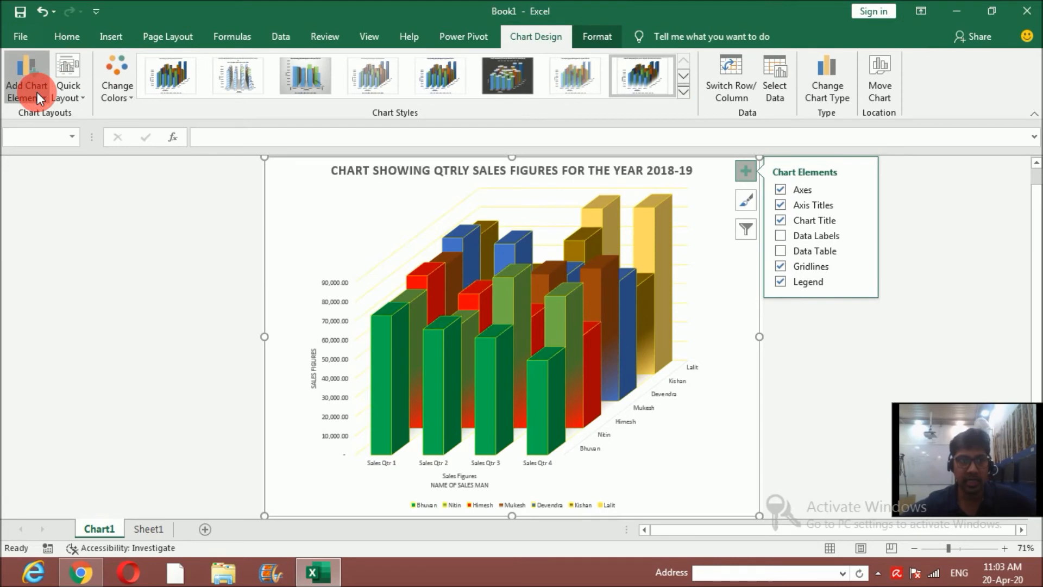
pyautogui.click(617, 199)
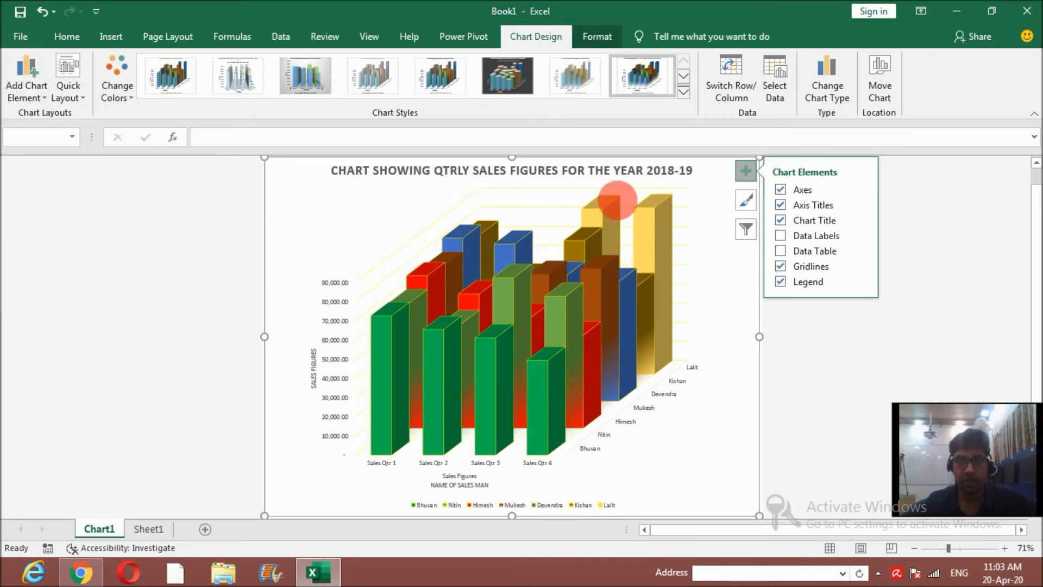
pyautogui.click(748, 200)
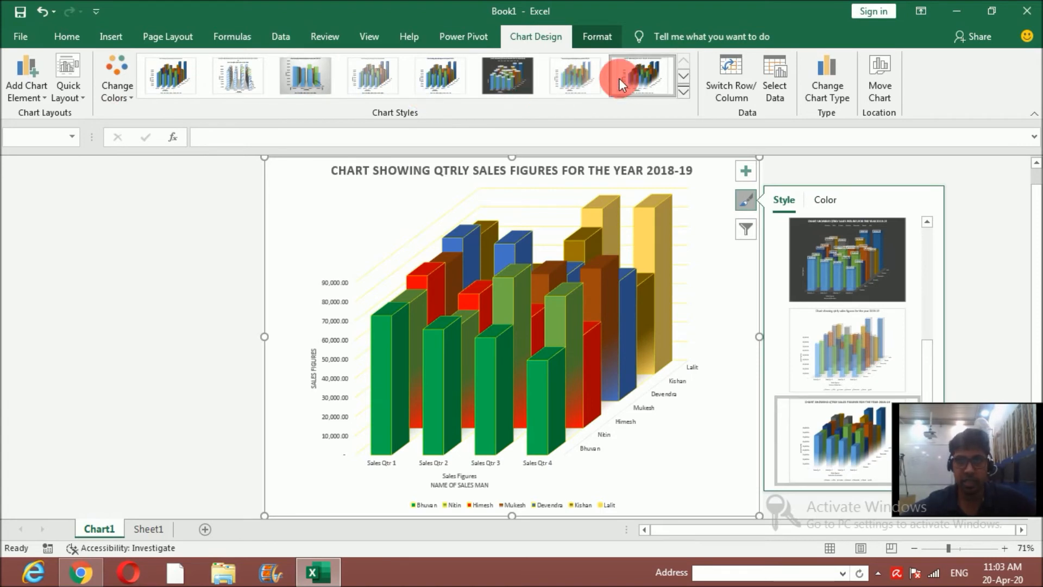
# - Filter the chart to show only the first salesman's series
pyautogui.click(744, 231)
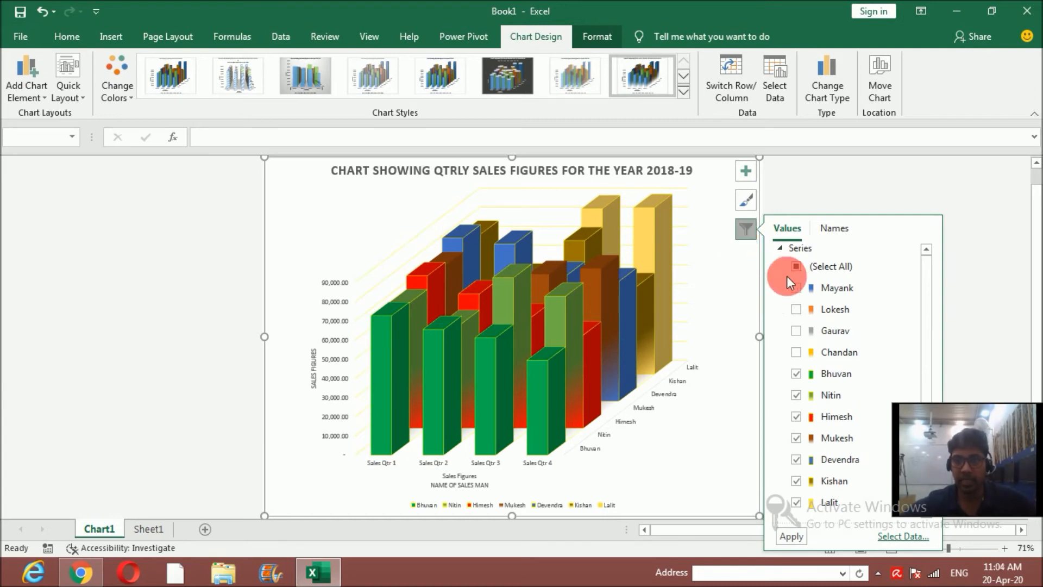
pyautogui.click(797, 266)
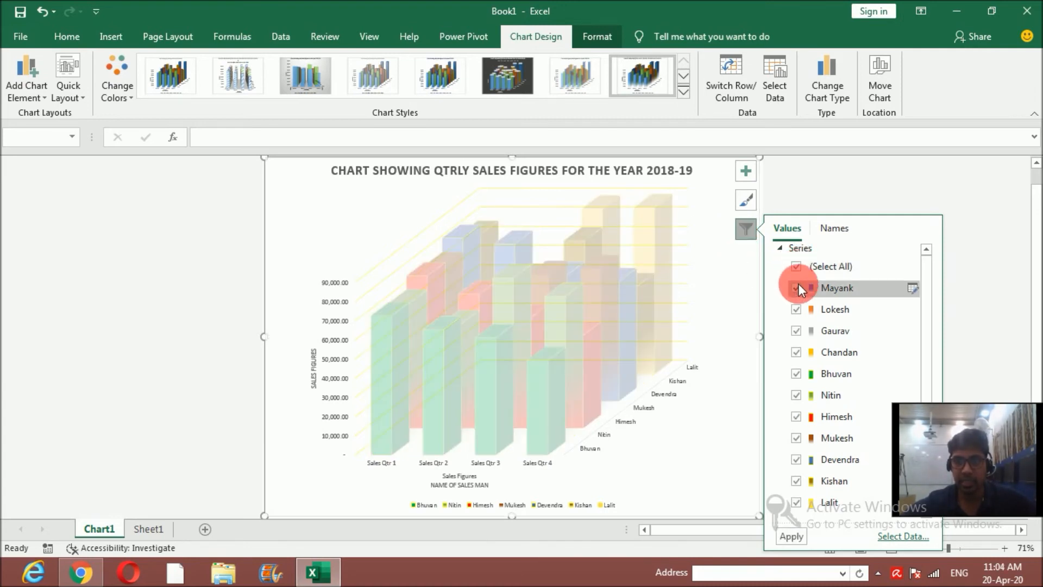
pyautogui.click(796, 268)
pyautogui.click(797, 287)
pyautogui.click(791, 537)
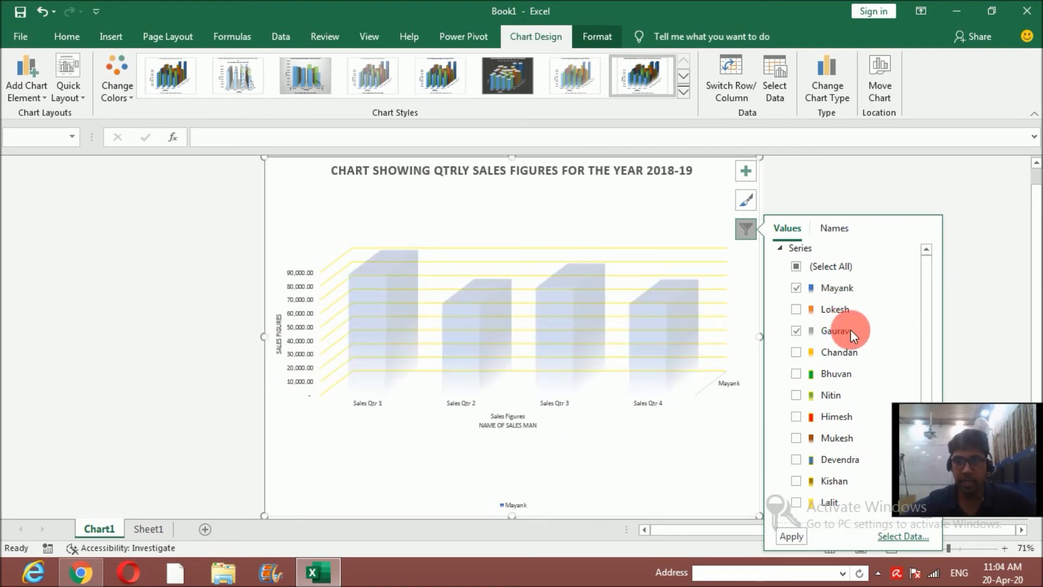
# - Add the third salesman's series to the filtered chart, then replace the first salesman's series with the sixth
pyautogui.click(794, 331)
pyautogui.click(792, 536)
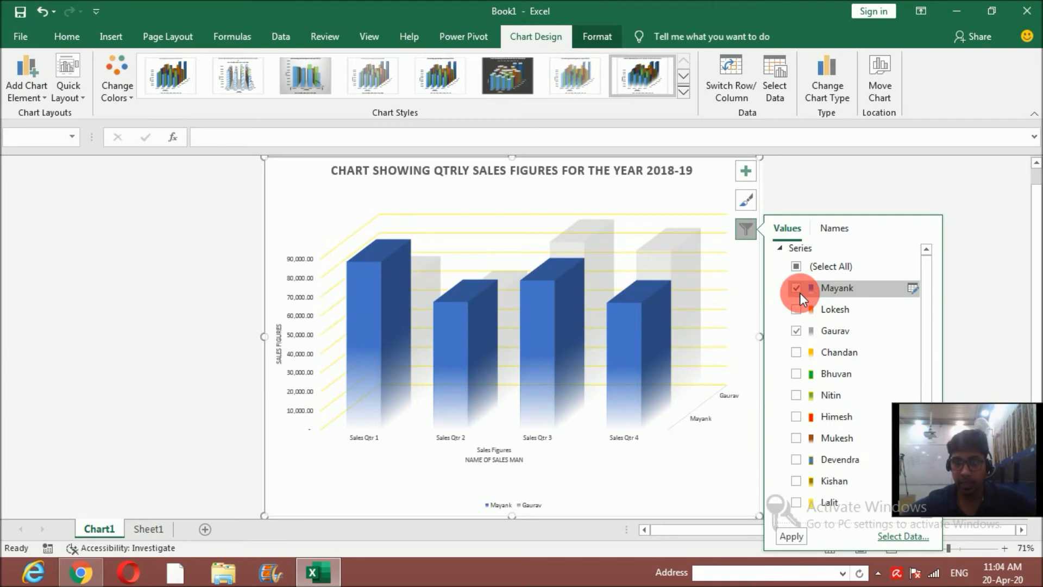
pyautogui.click(797, 288)
pyautogui.click(797, 394)
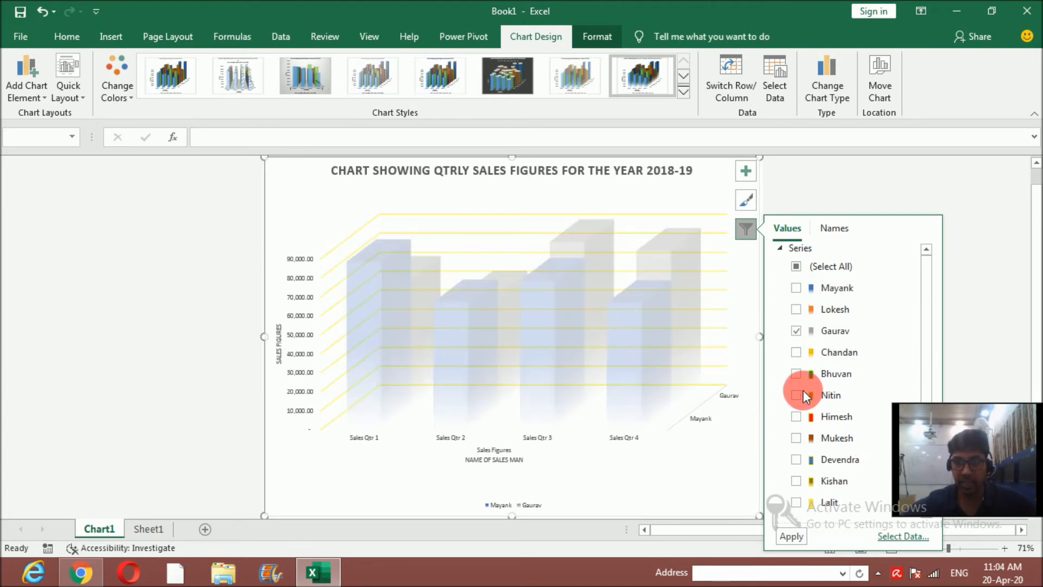
pyautogui.click(797, 537)
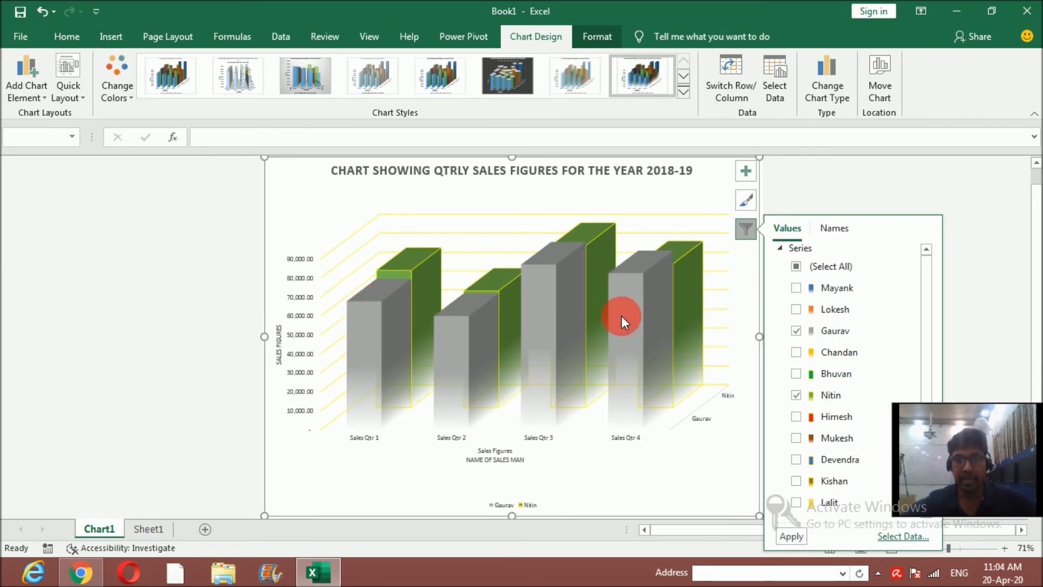
# - View the series and category name options of the chart filter, then close it and deselect the chart
pyautogui.click(830, 228)
pyautogui.click(774, 237)
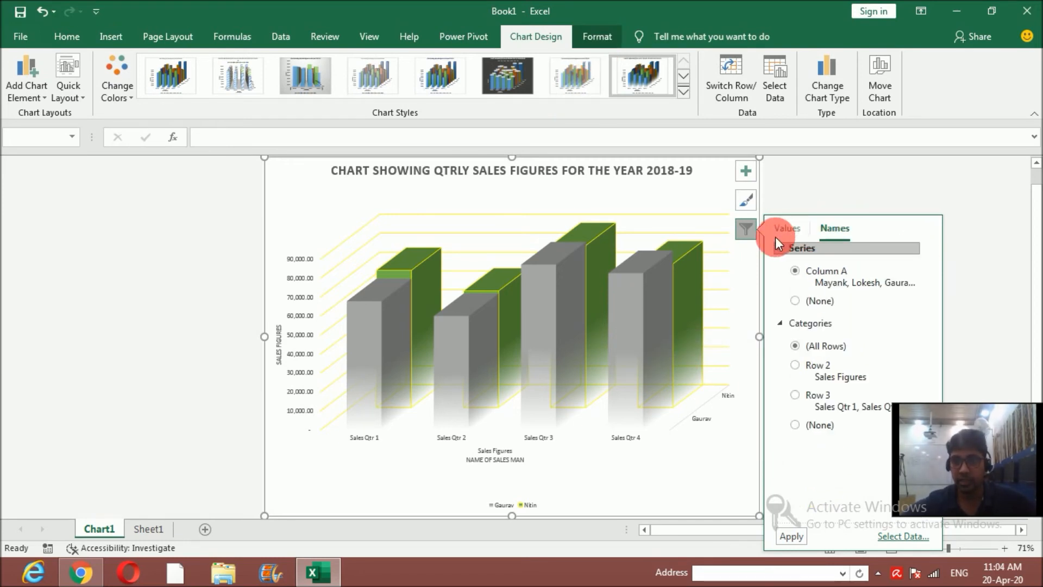
pyautogui.click(749, 232)
pyautogui.click(882, 203)
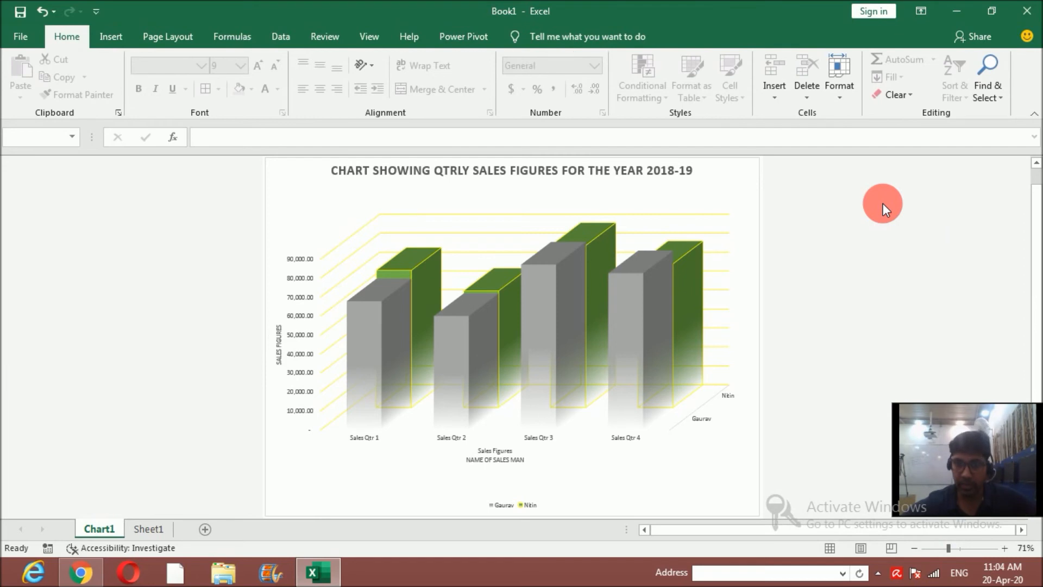